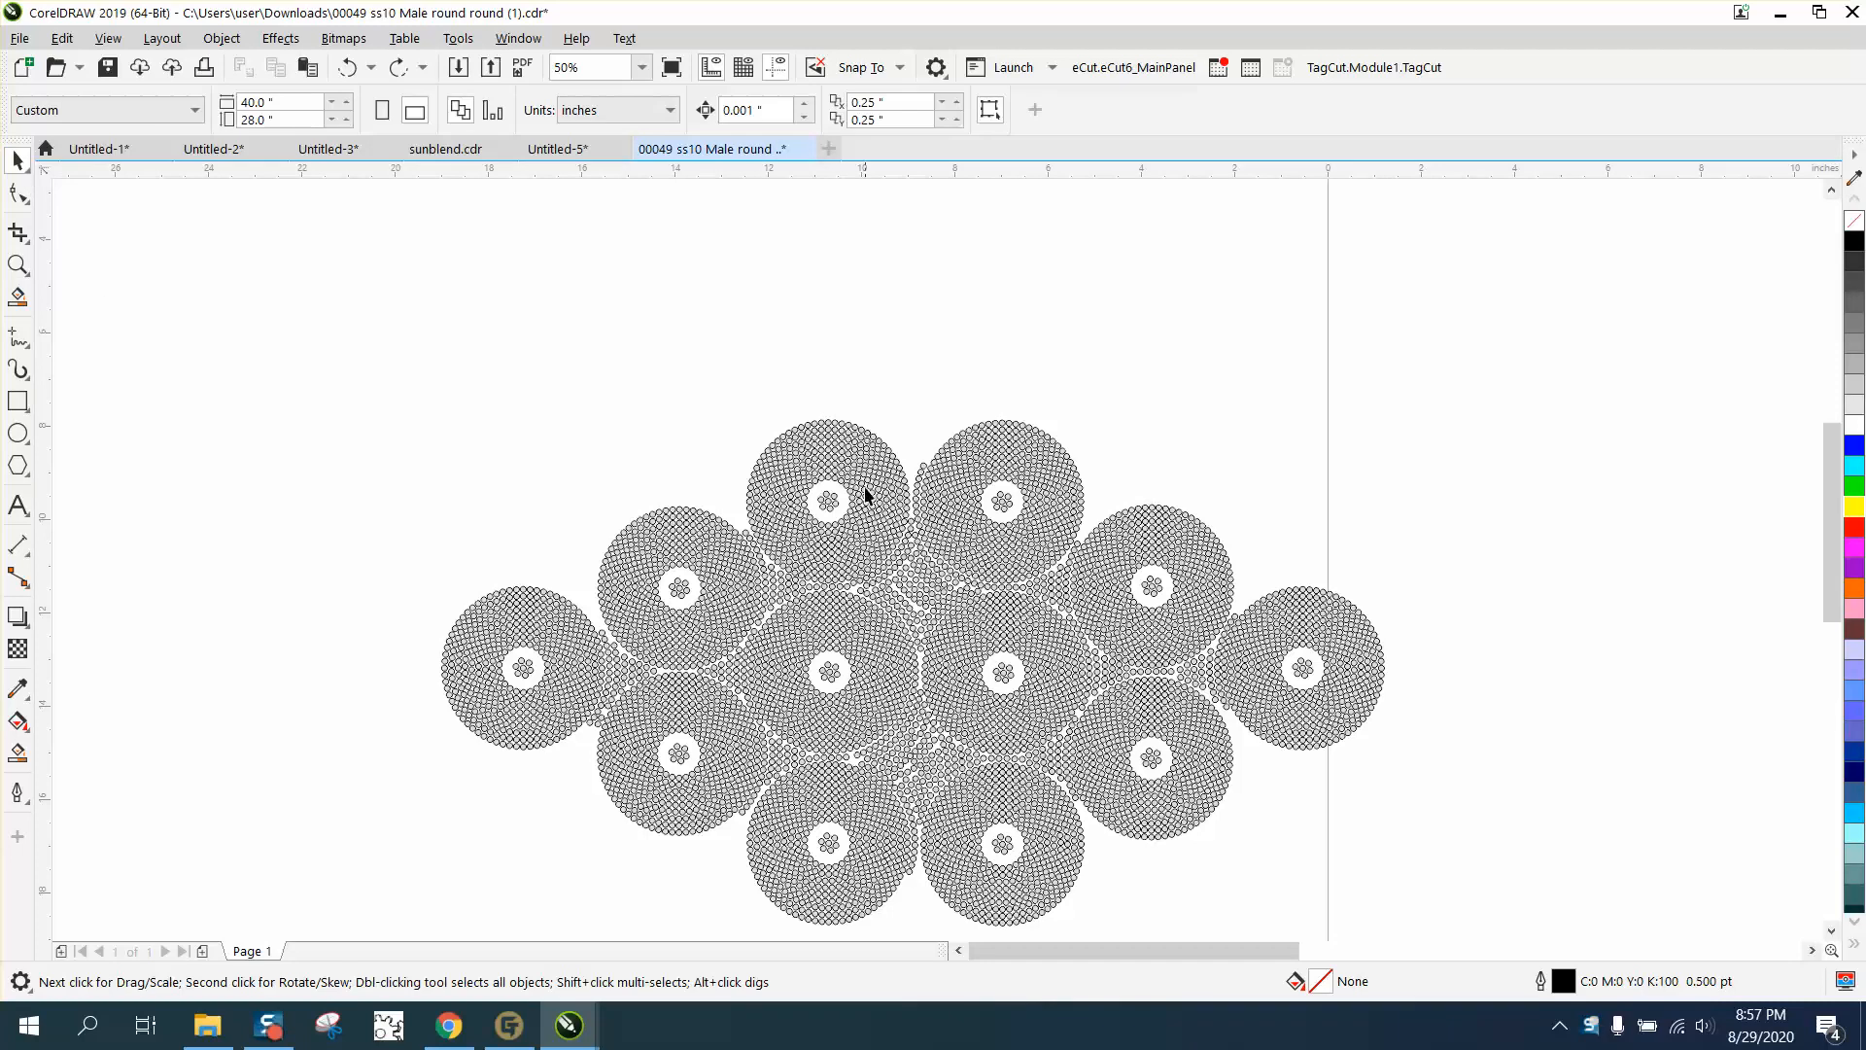
- Examine the cluster of circular rhinestone layouts beside the page, up close and as a whole
{"action": "left_click", "coordinate": [818, 458]}
{"action": "key", "text": "Escape"}
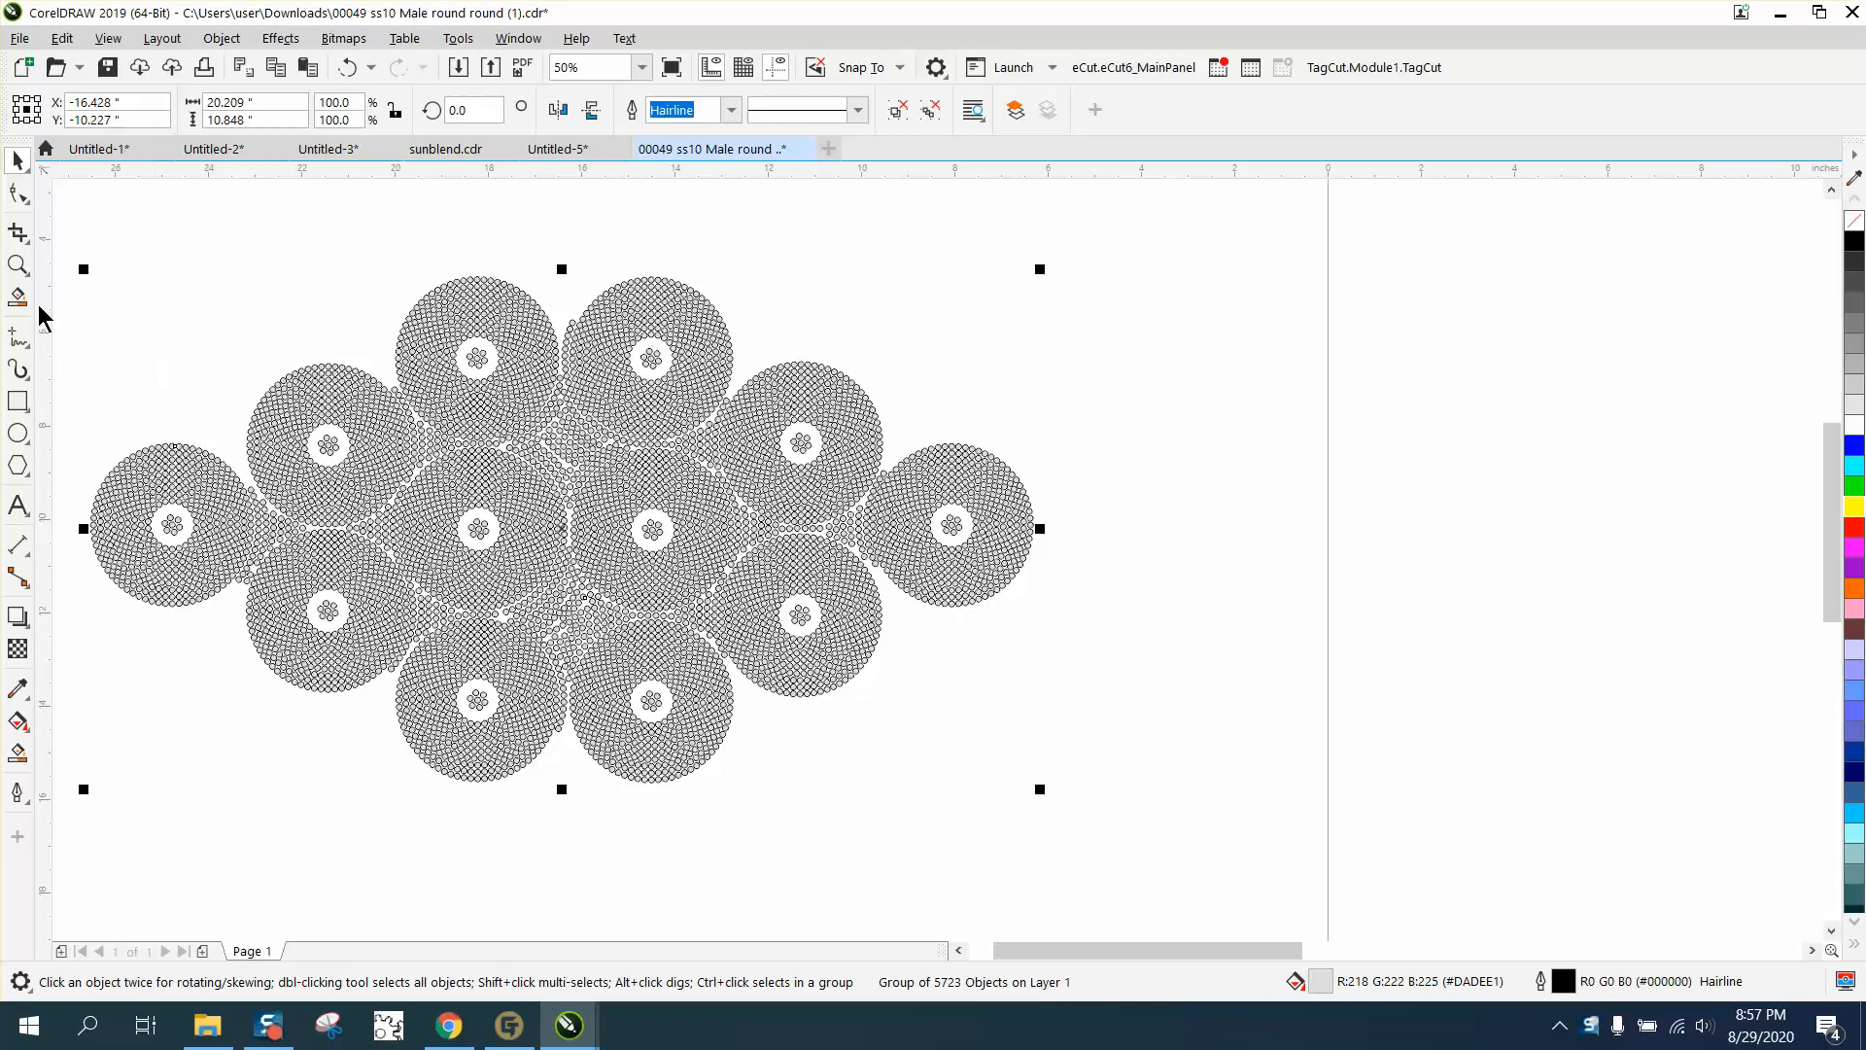
{"action": "left_click_drag", "start_coordinate": [503, 409], "coordinate": [700, 538]}
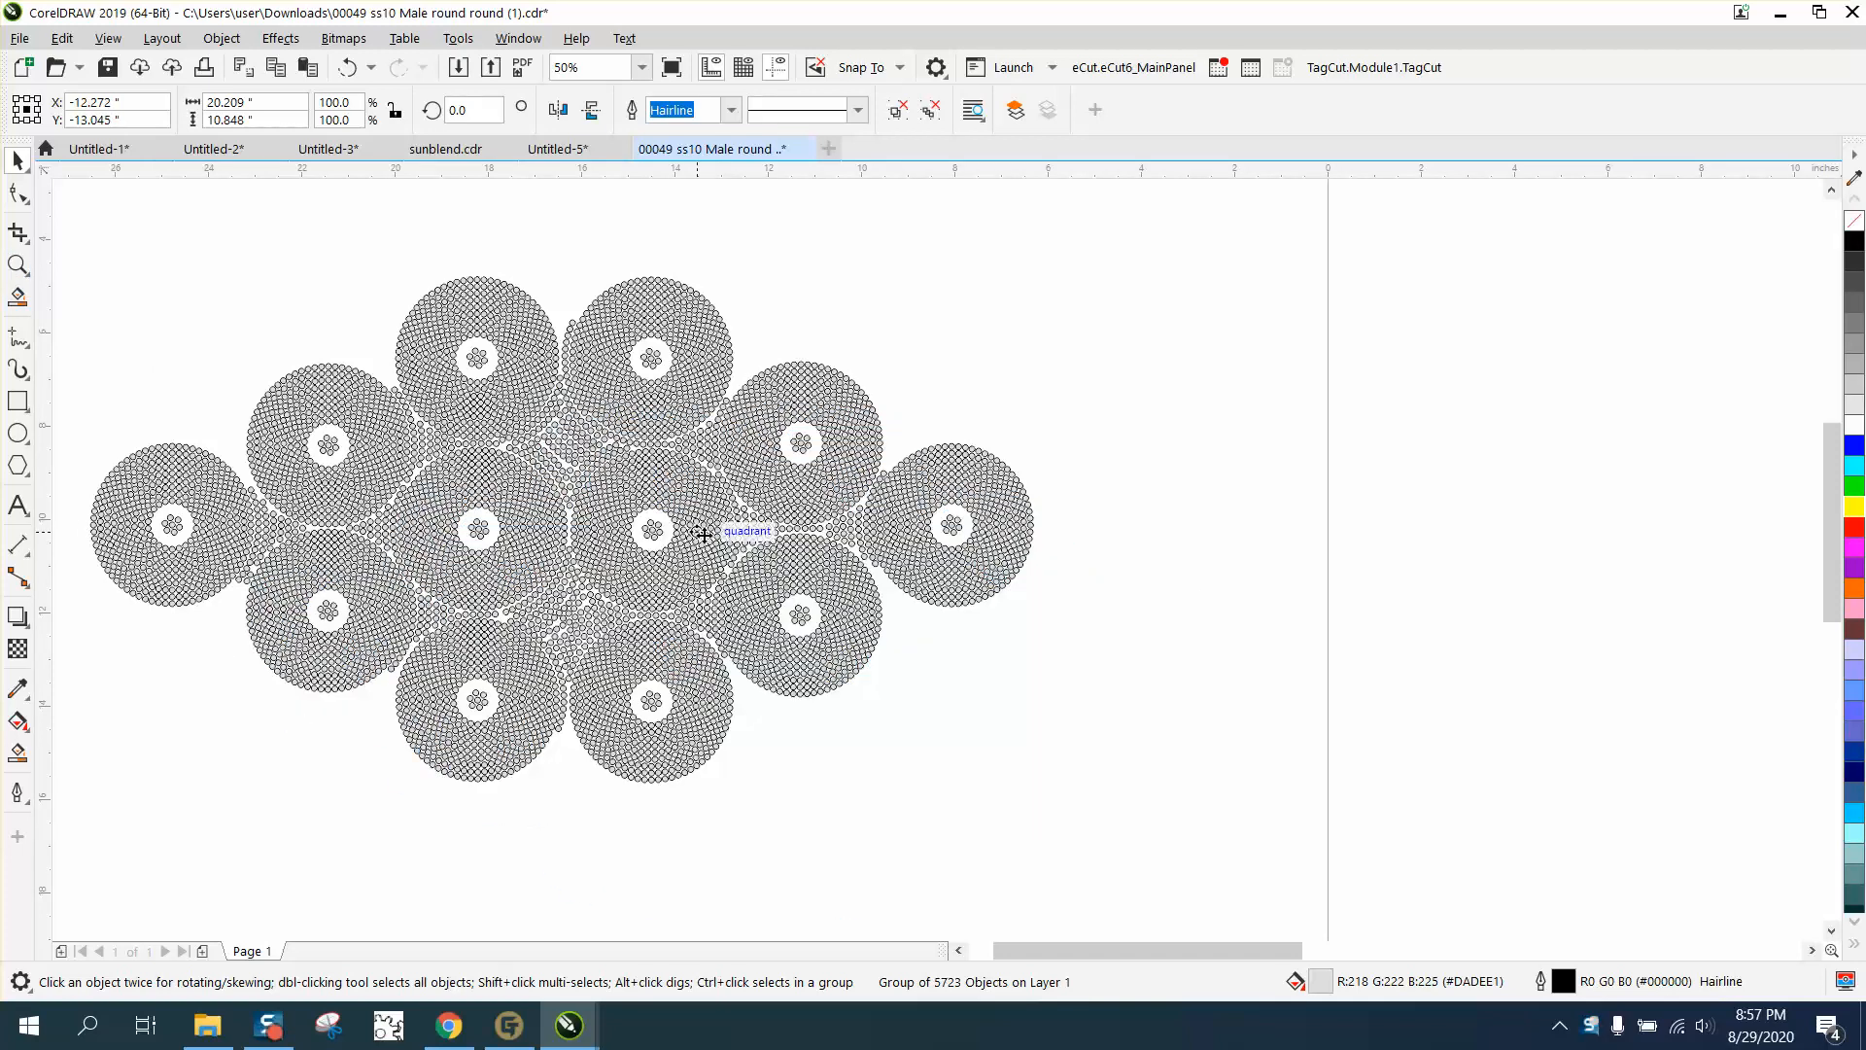
{"action": "left_click", "coordinate": [17, 264]}
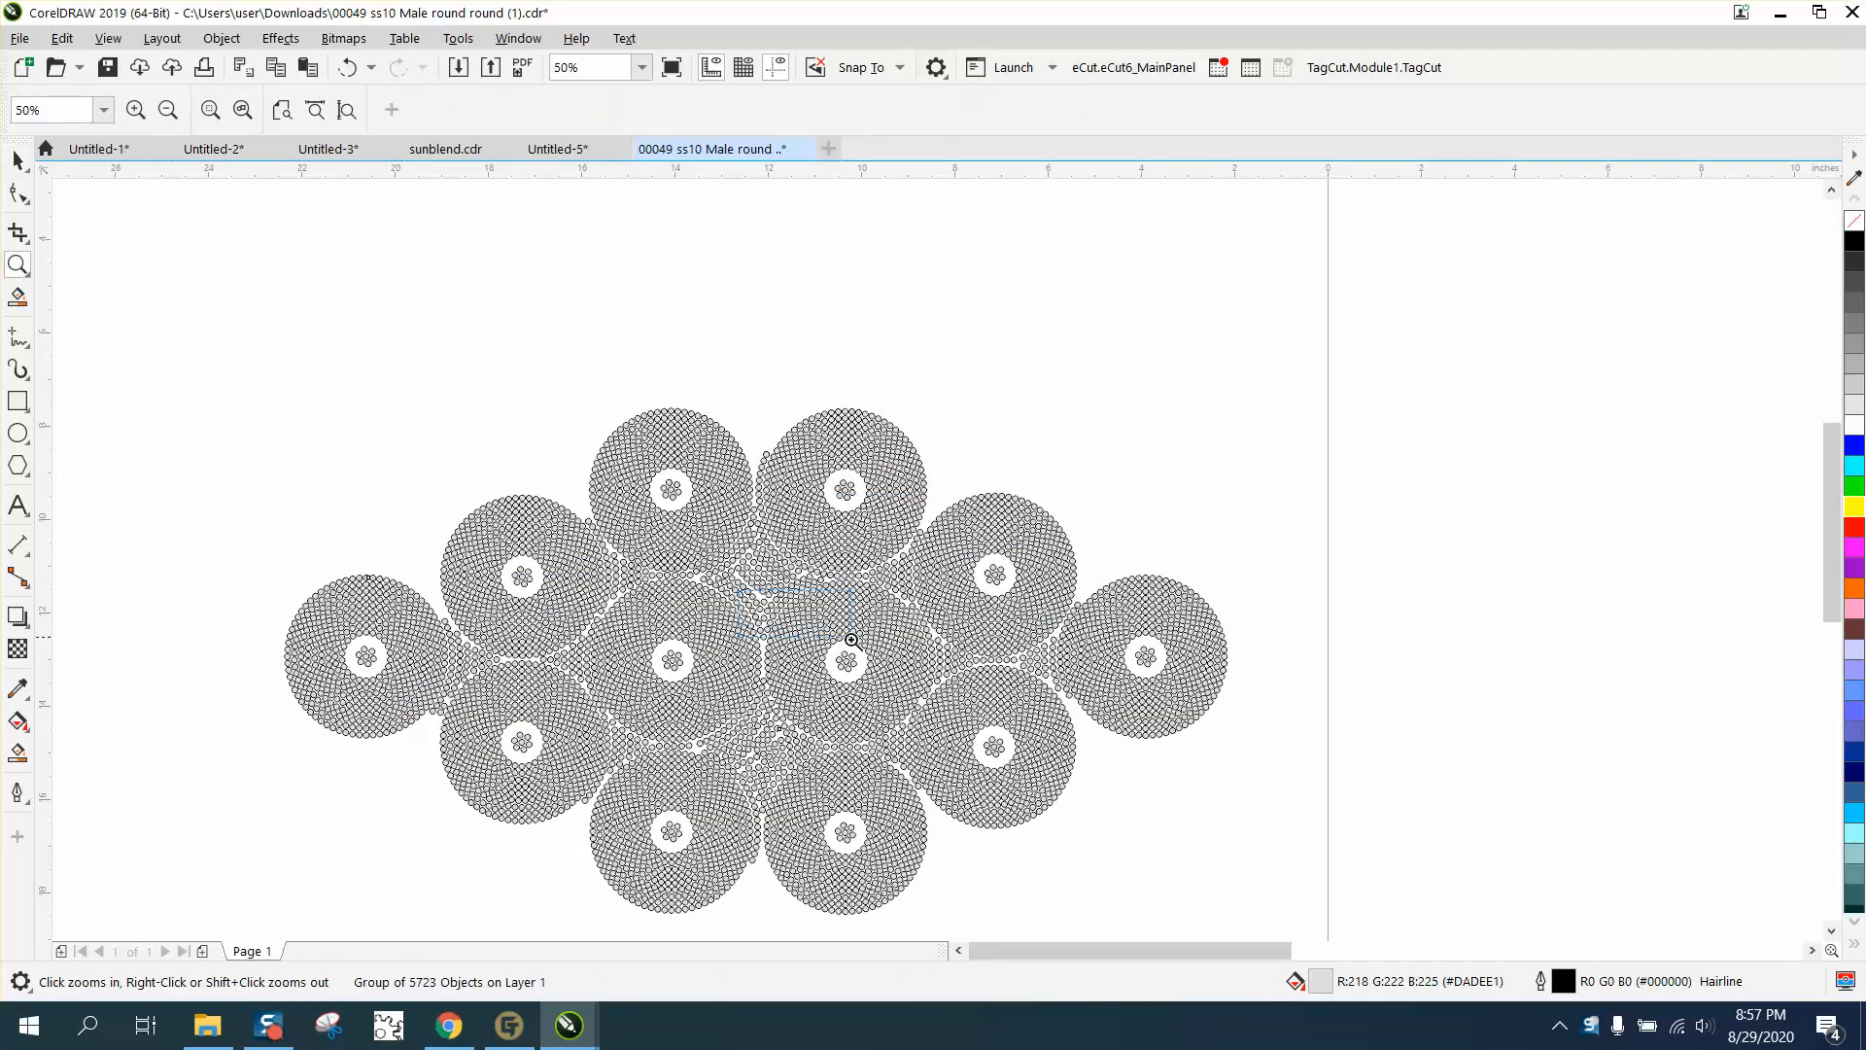
{"action": "scroll", "coordinate": [846, 633], "scroll_direction": "up", "scroll_amount": 5}
{"action": "scroll", "coordinate": [799, 527], "scroll_direction": "down", "scroll_amount": 1}
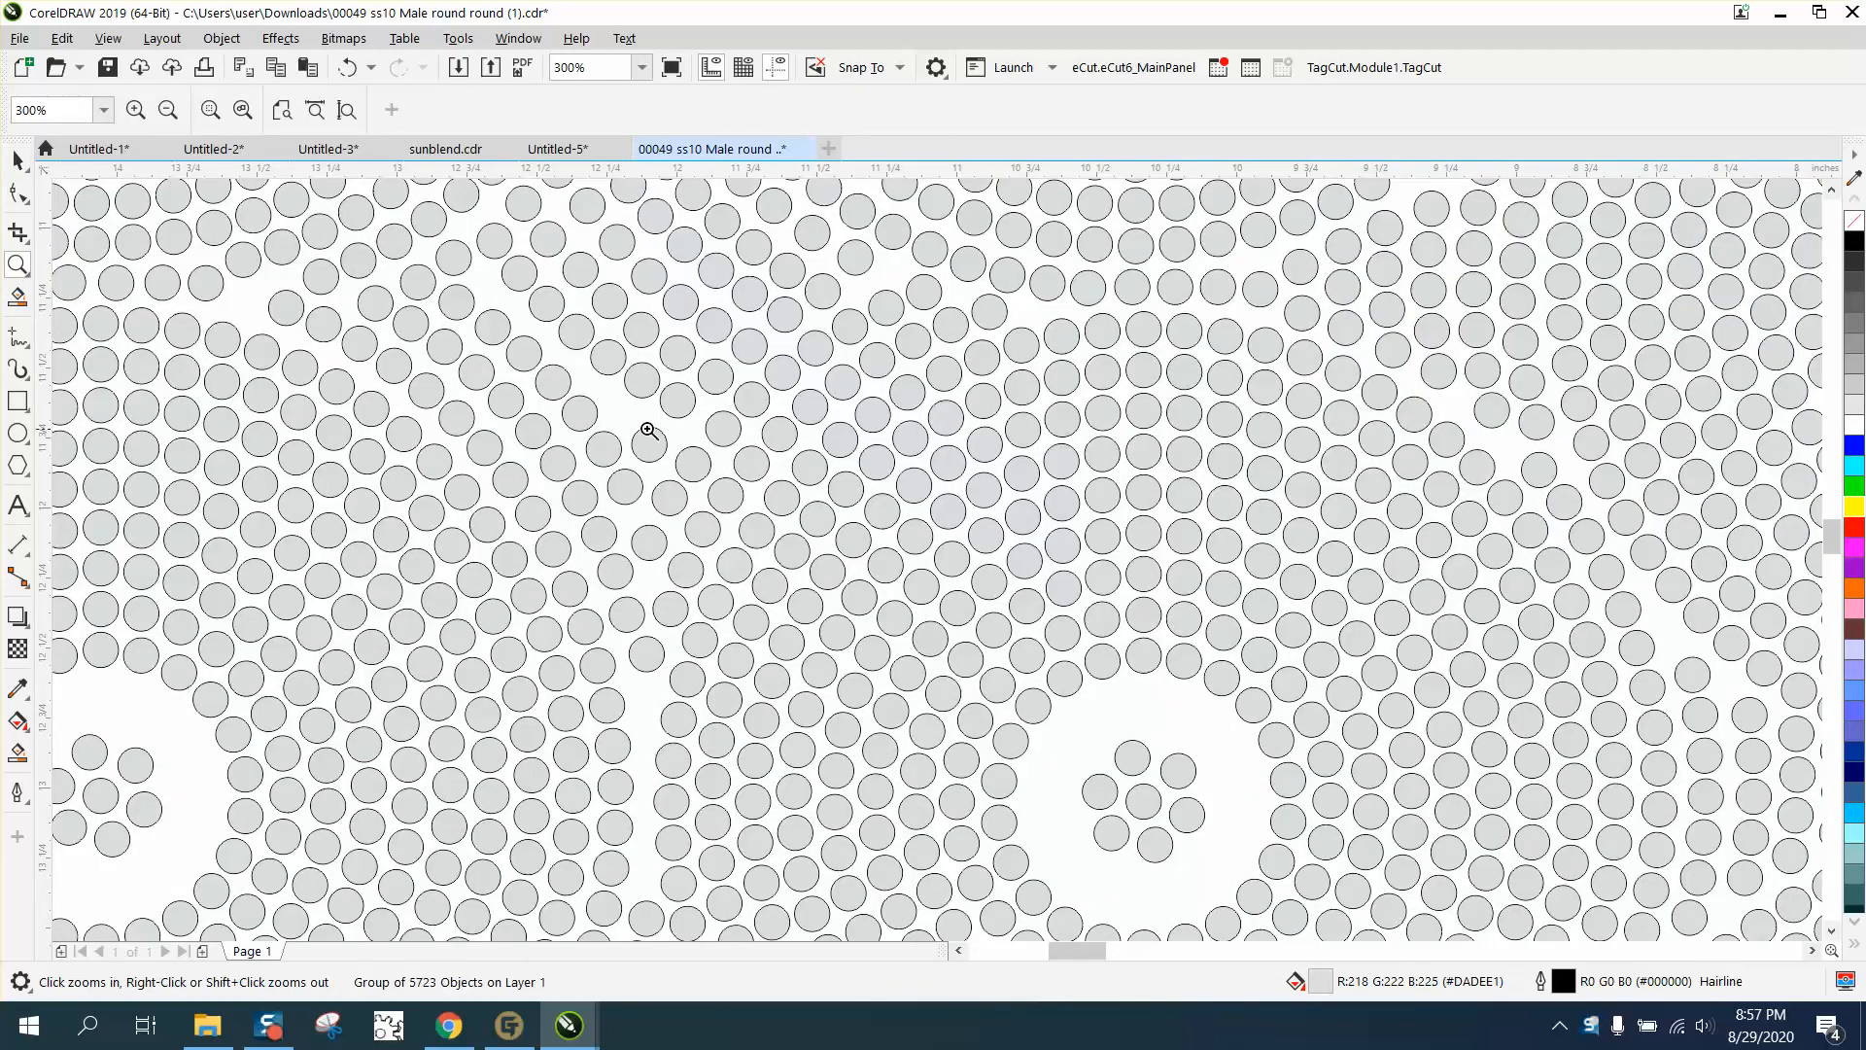
{"action": "scroll", "coordinate": [835, 508], "scroll_direction": "down", "scroll_amount": 1}
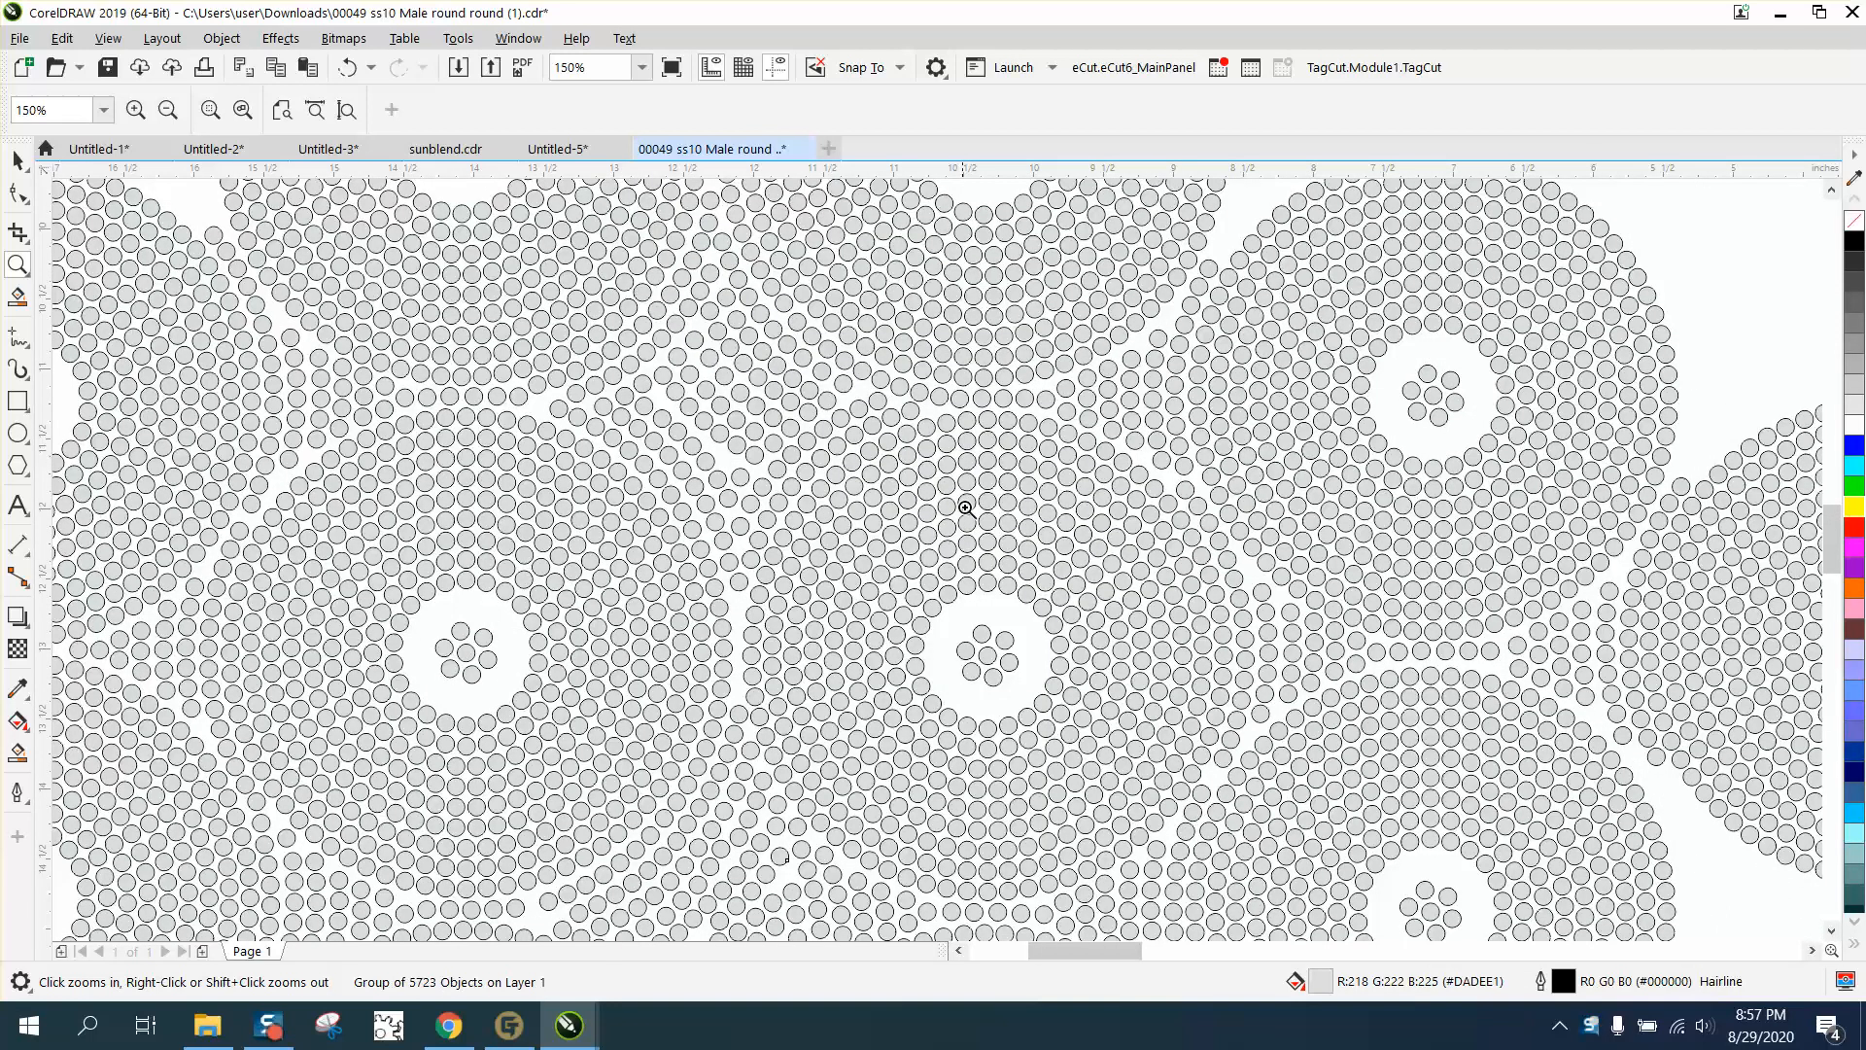
{"action": "scroll", "coordinate": [1032, 301], "scroll_direction": "down", "scroll_amount": 1}
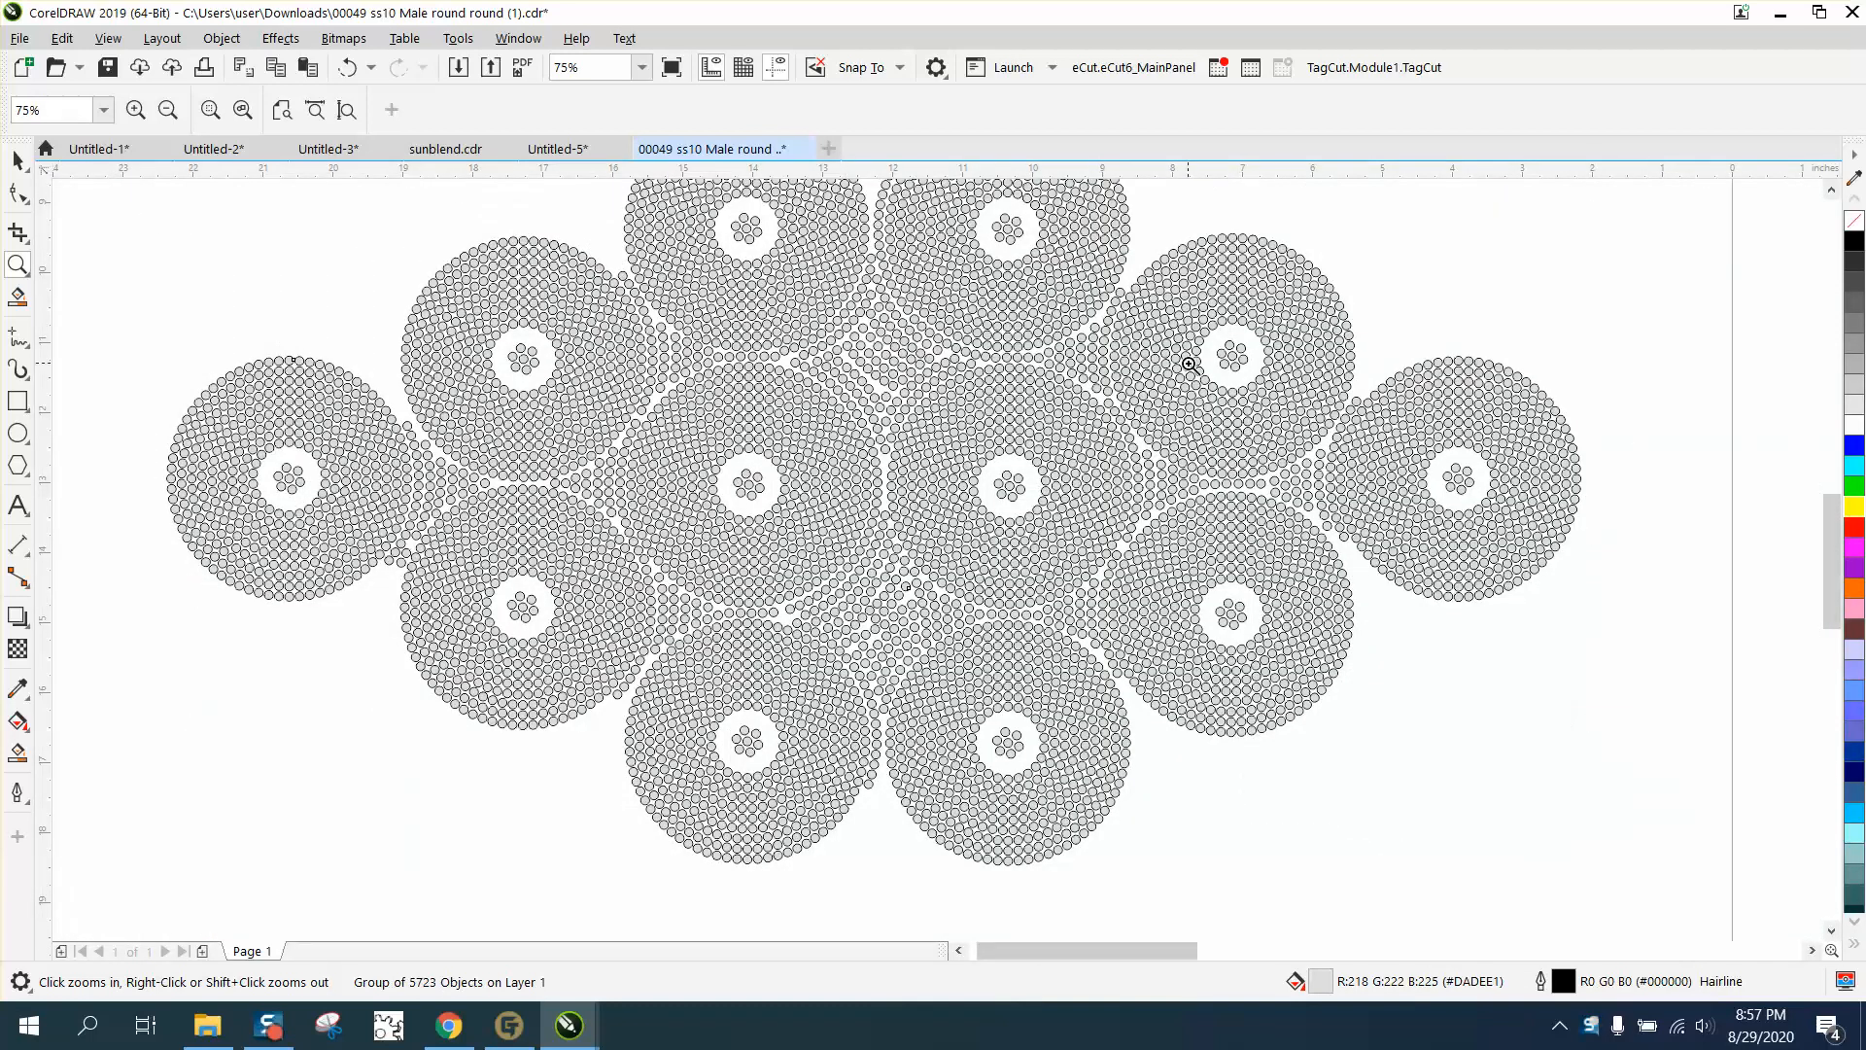
{"action": "scroll", "coordinate": [1193, 366], "scroll_direction": "down", "scroll_amount": 2}
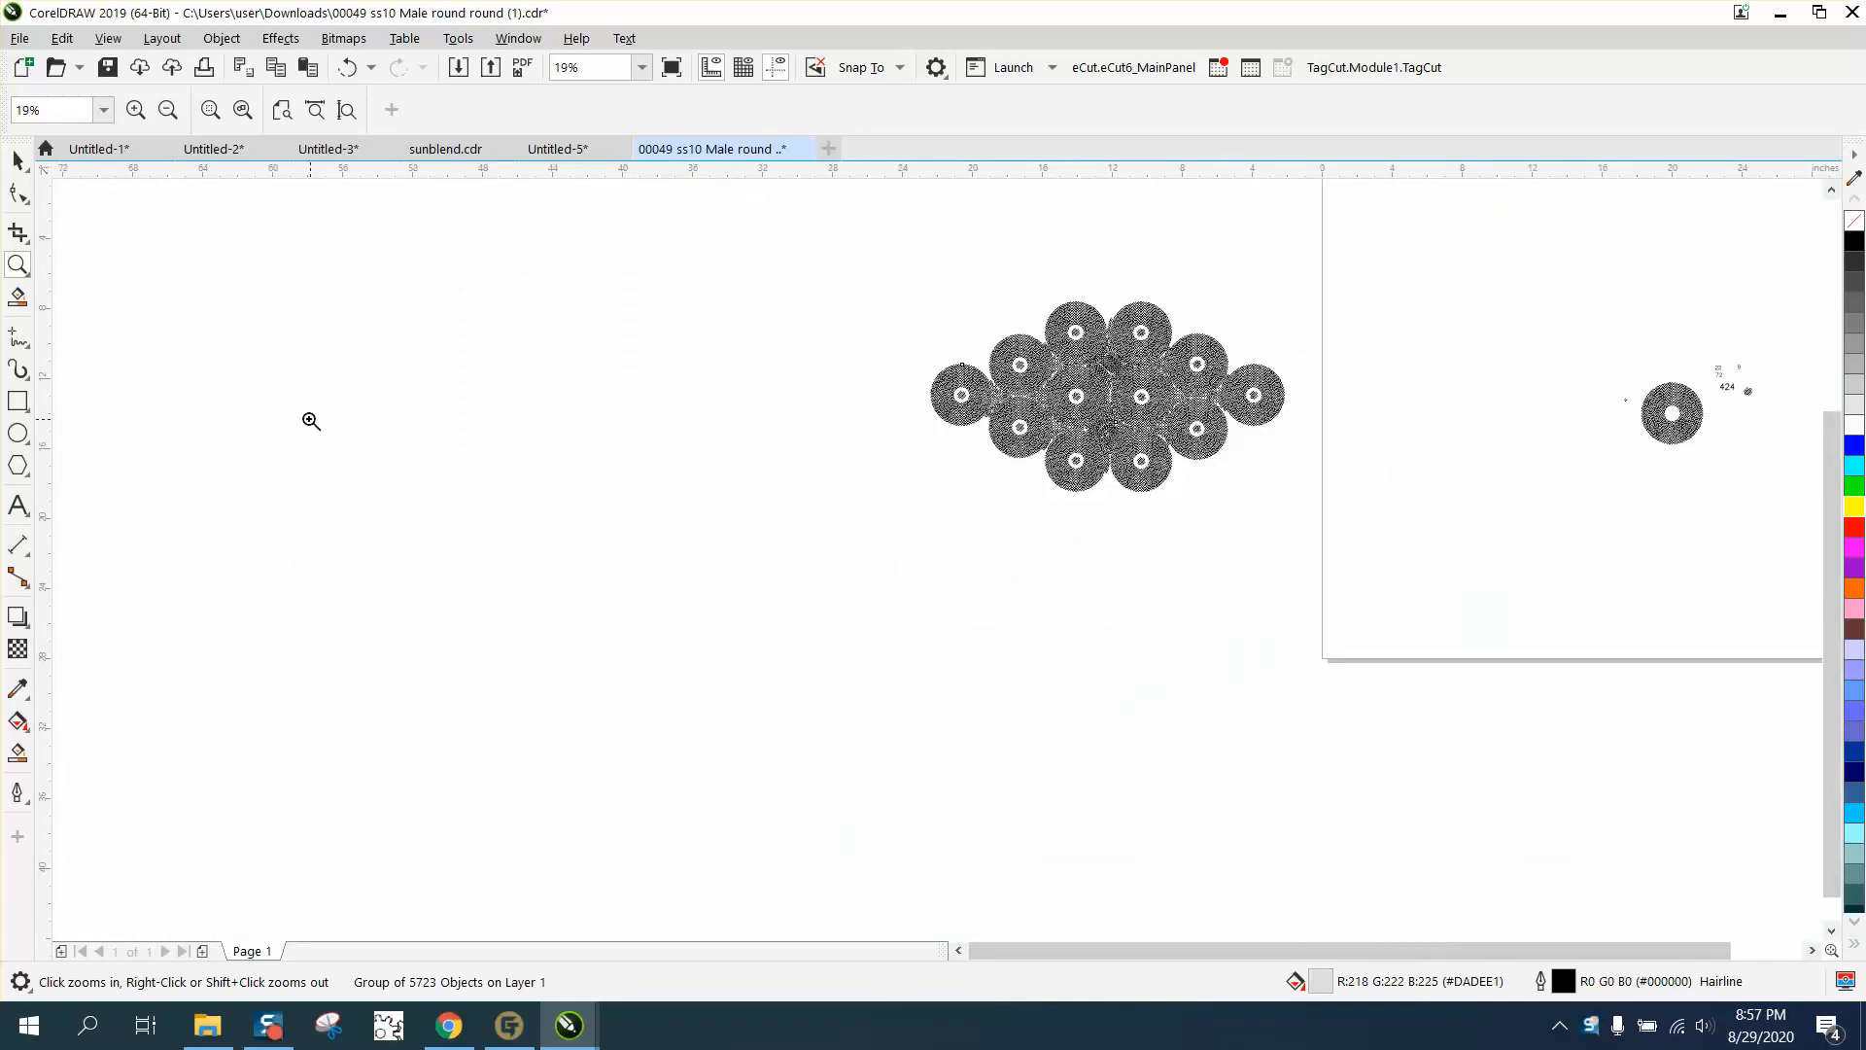
- Inspect the ring of circles on the page and check what kind of object it is
{"action": "left_click_drag", "start_coordinate": [1646, 373], "coordinate": [1716, 453]}
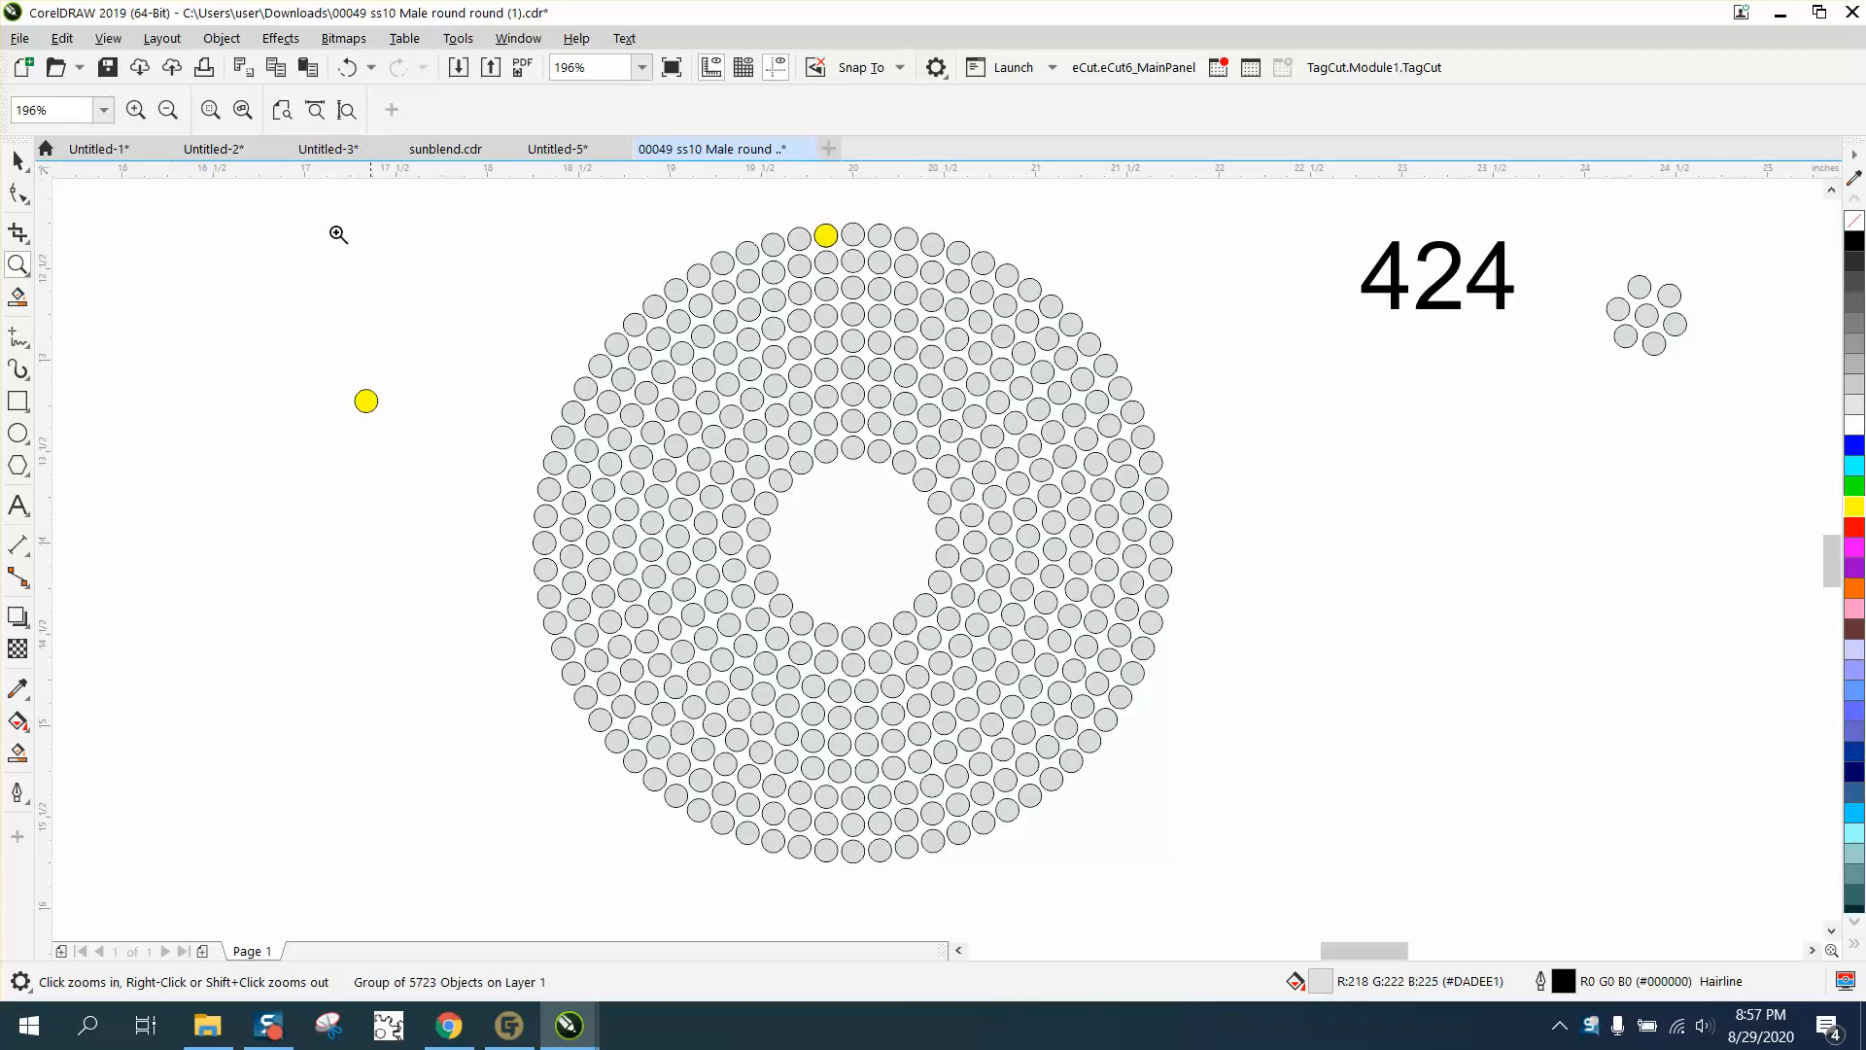
{"action": "left_click", "coordinate": [18, 160]}
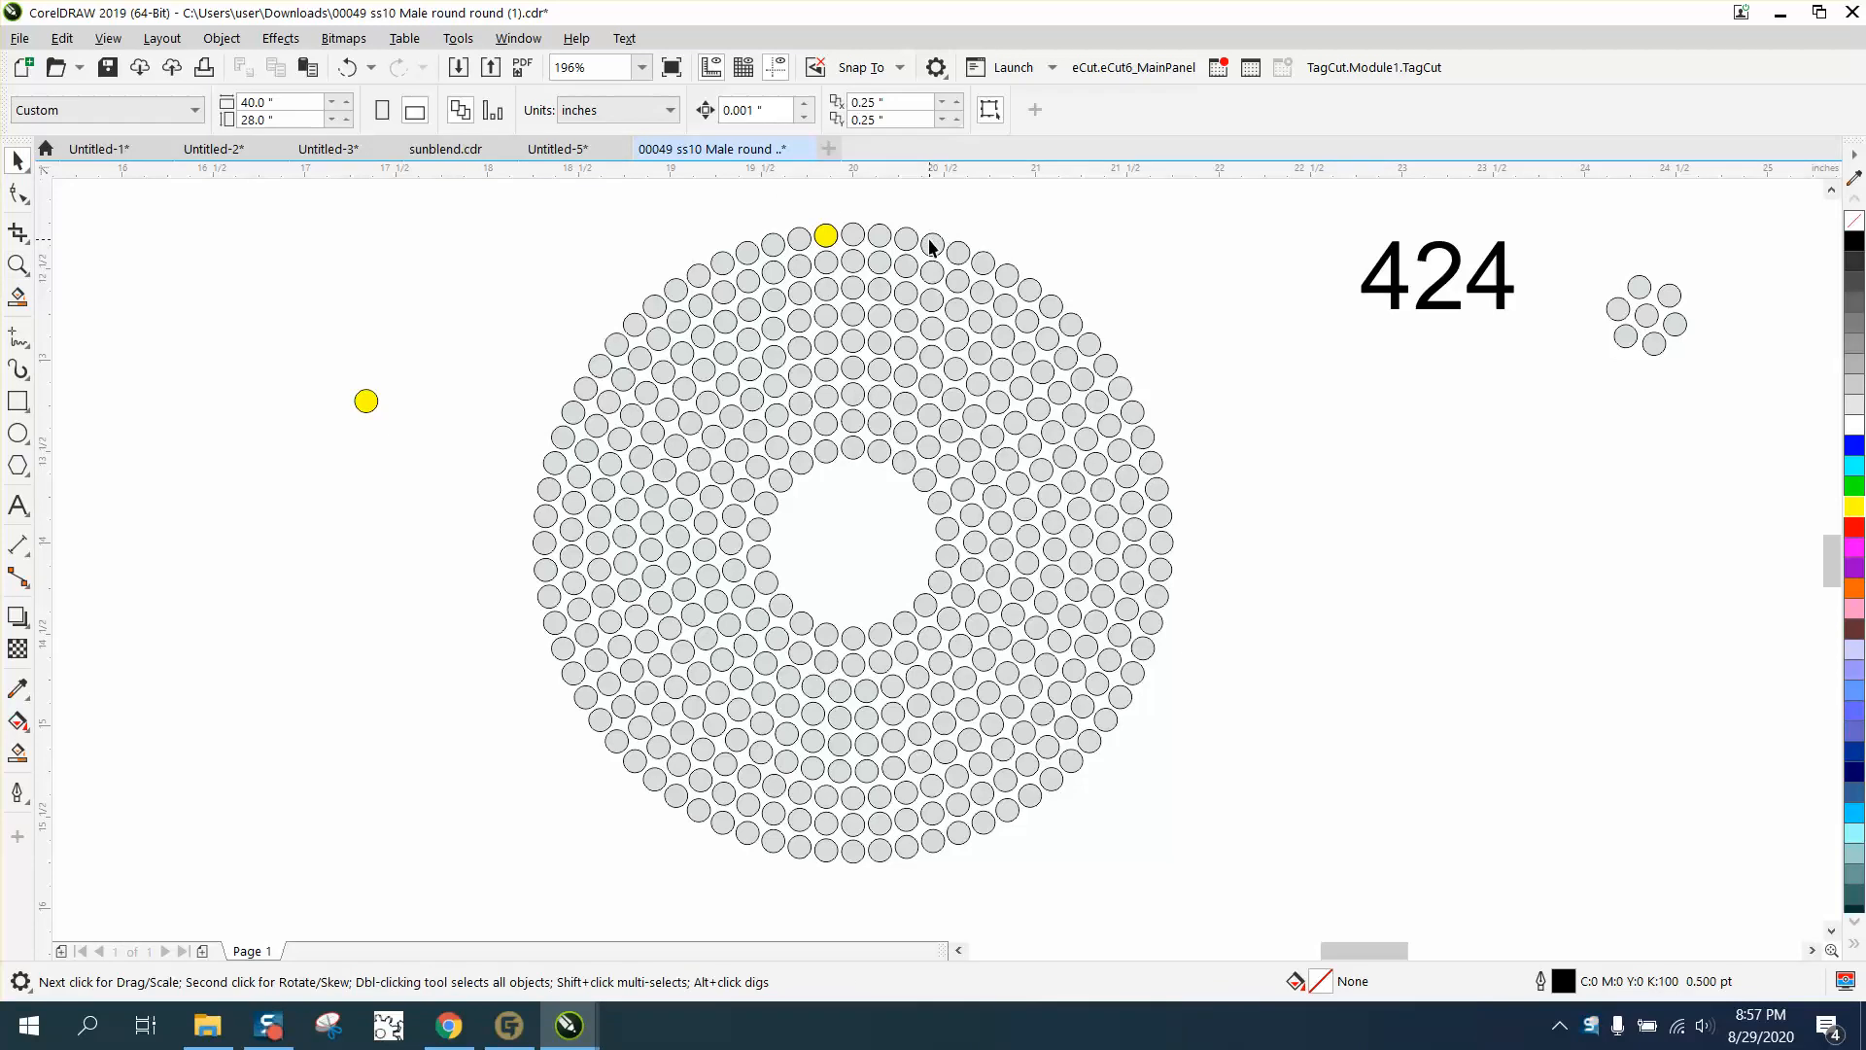
{"action": "left_click", "coordinate": [963, 277]}
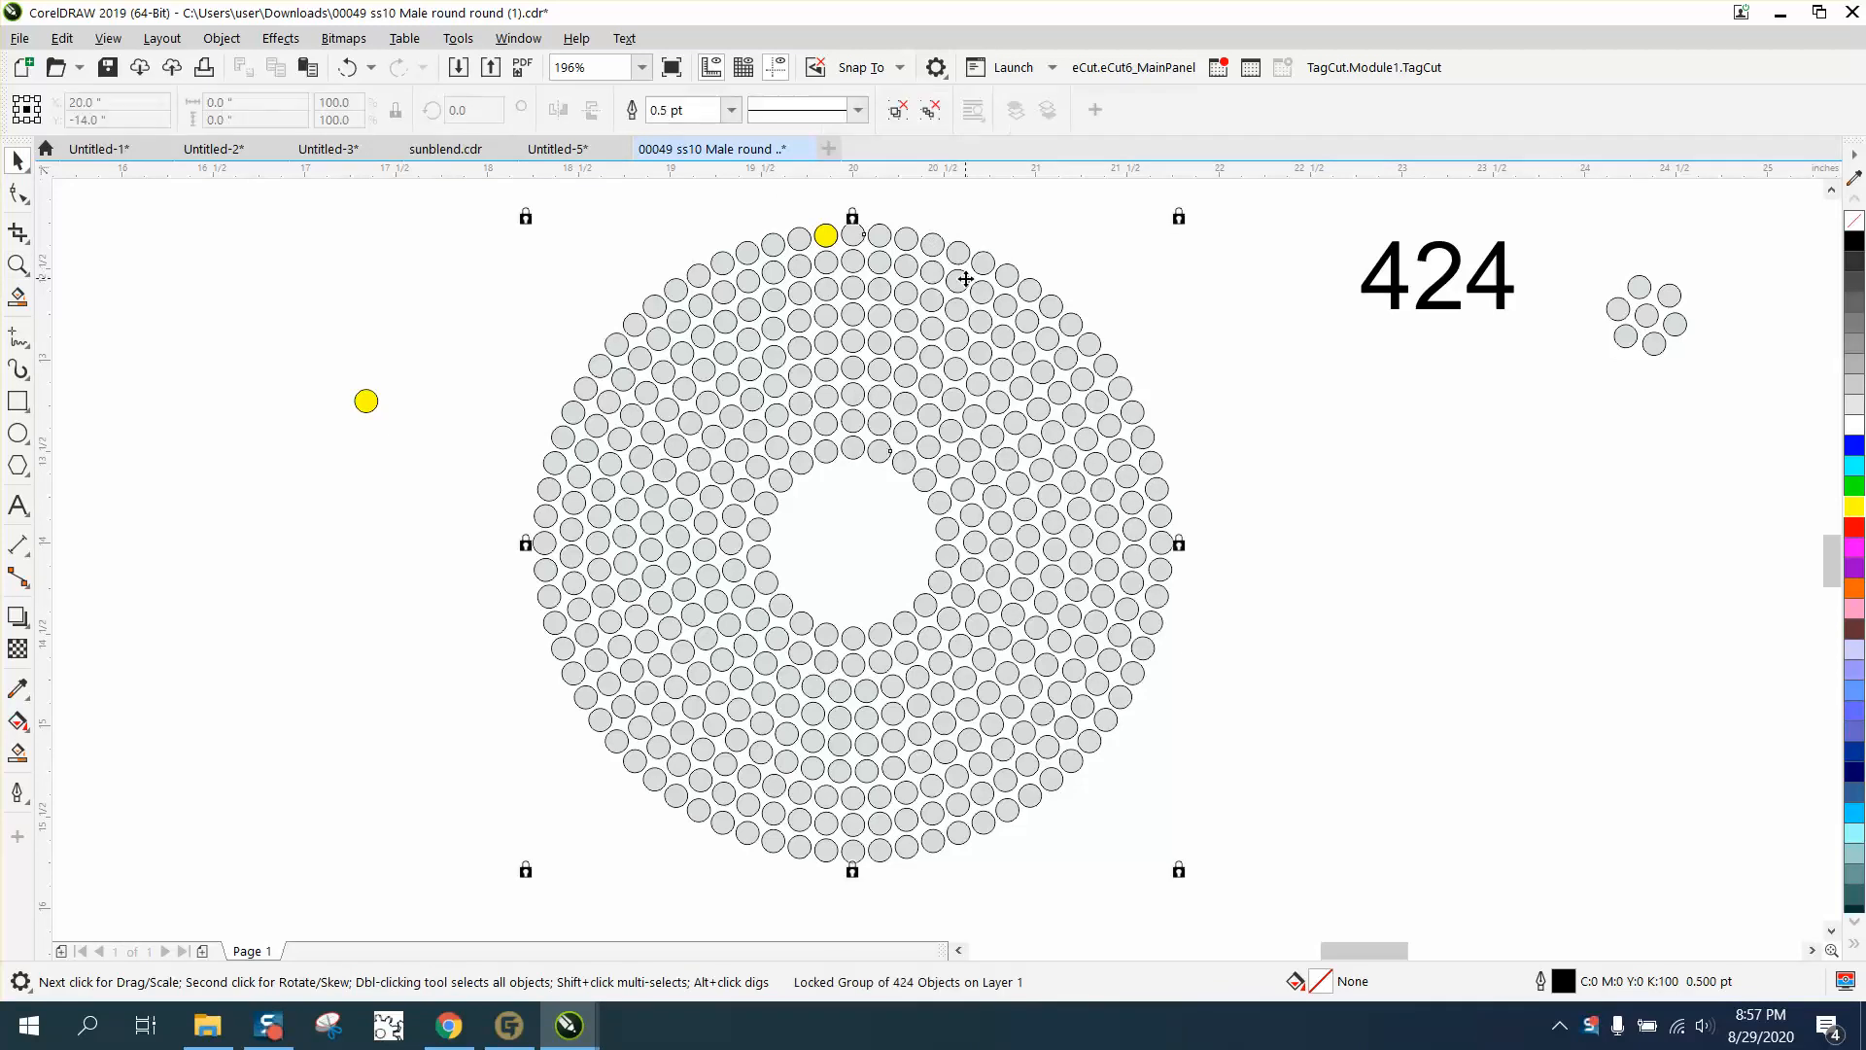
{"action": "left_click", "coordinate": [1128, 288]}
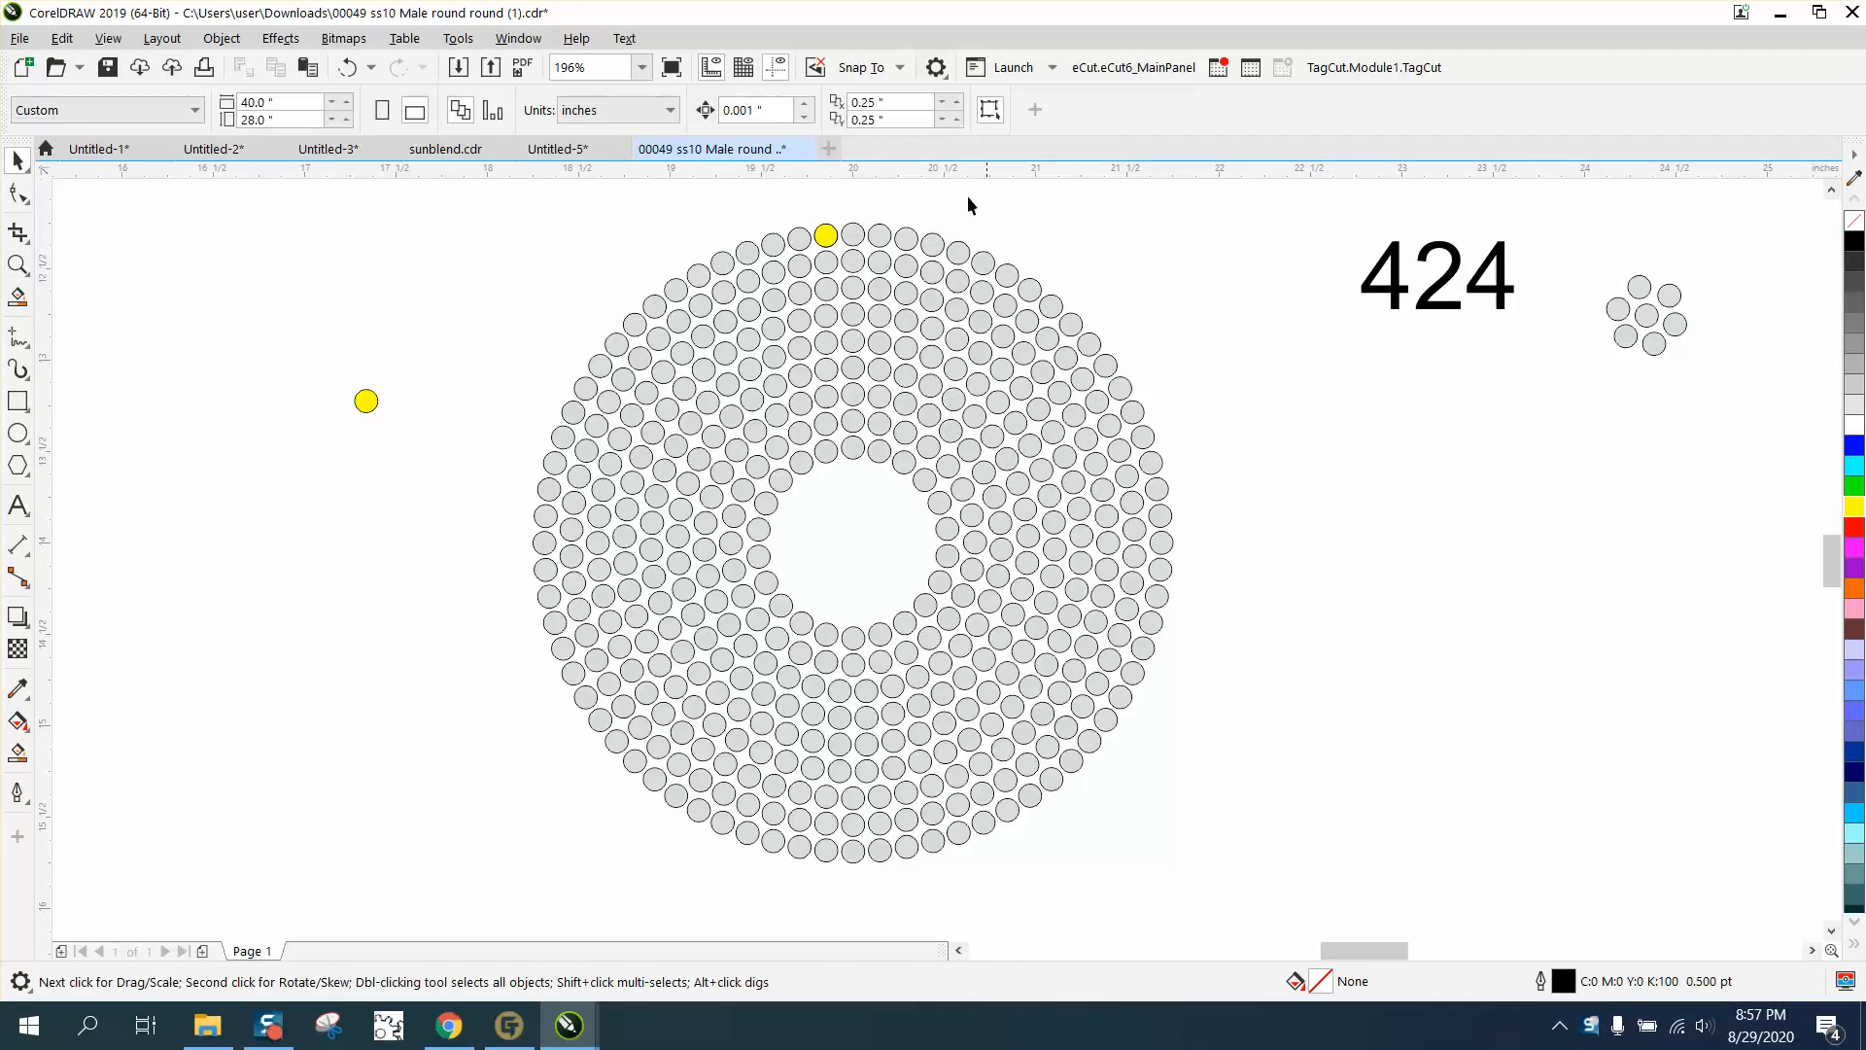
- Set both the horizontal and vertical duplicate distances to 0
{"action": "left_click", "coordinate": [893, 102]}
{"action": "type", "text": "0"}
{"action": "left_click", "coordinate": [882, 119]}
{"action": "double_click", "coordinate": [882, 119]}
{"action": "type", "text": "0"}
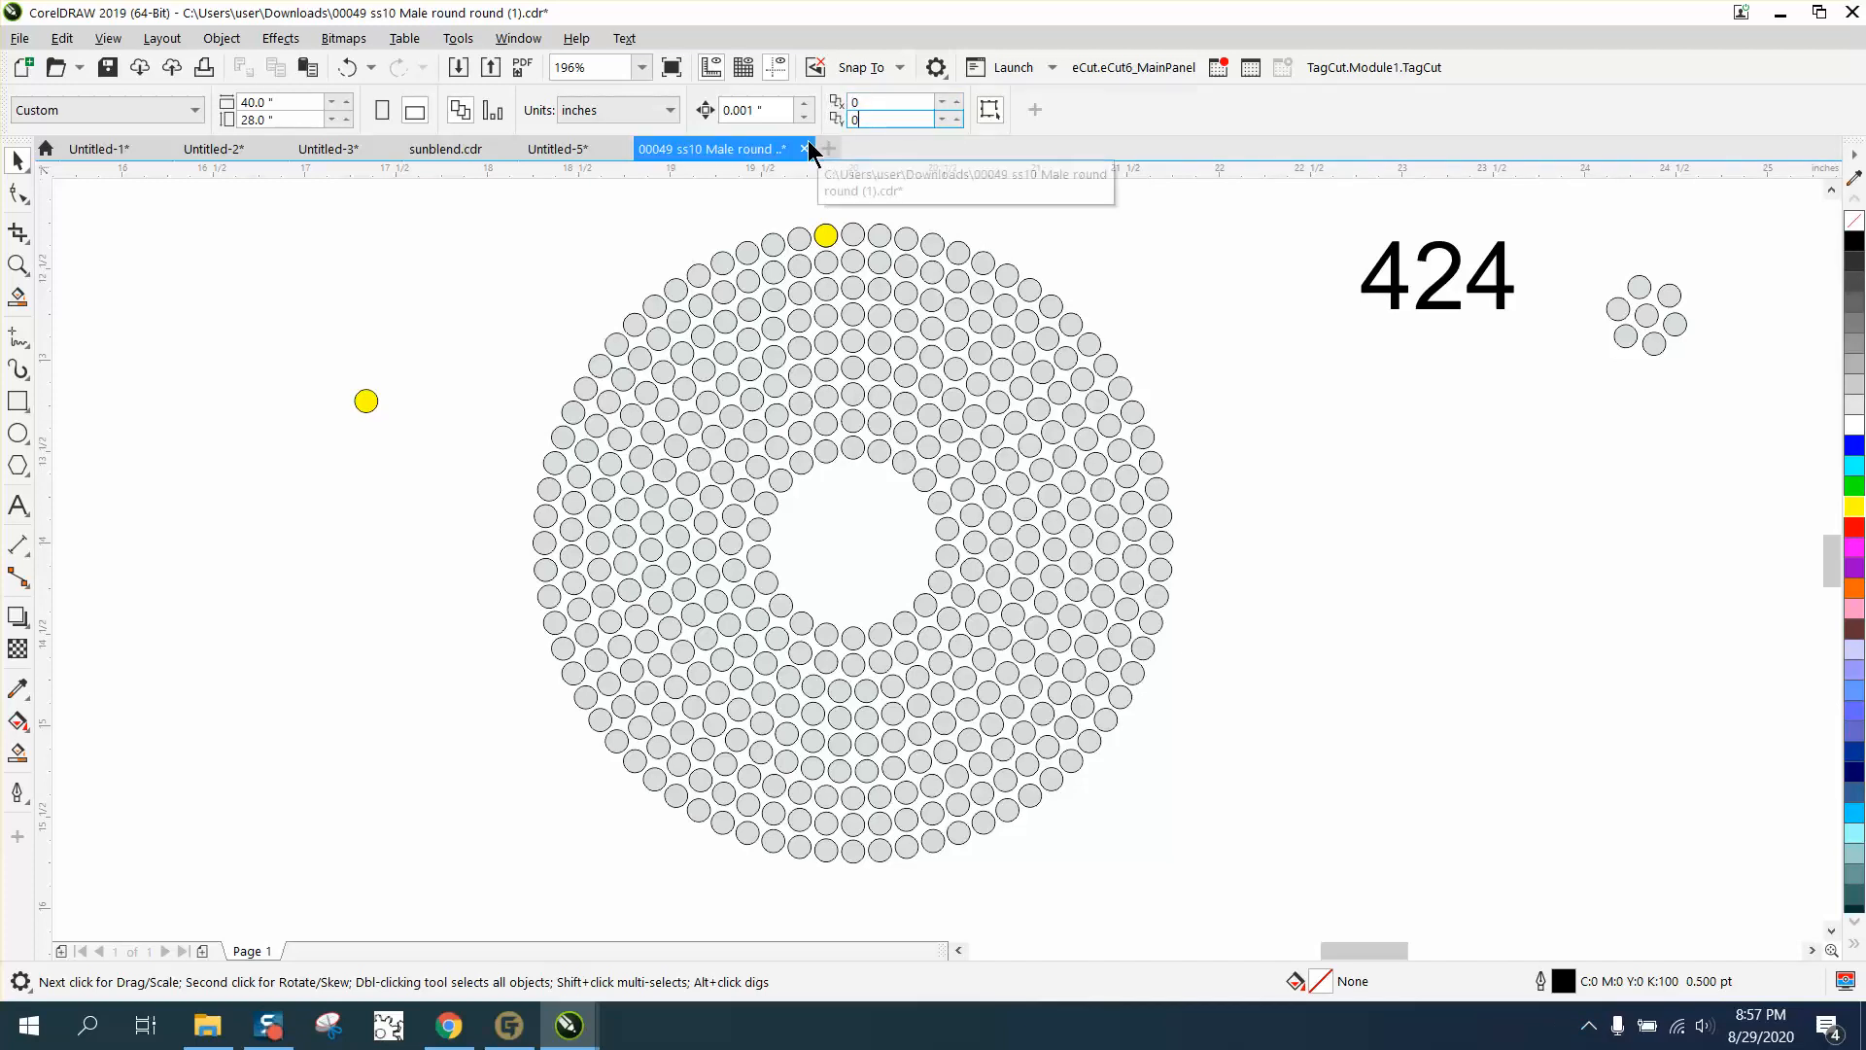
{"action": "key", "text": "Return"}
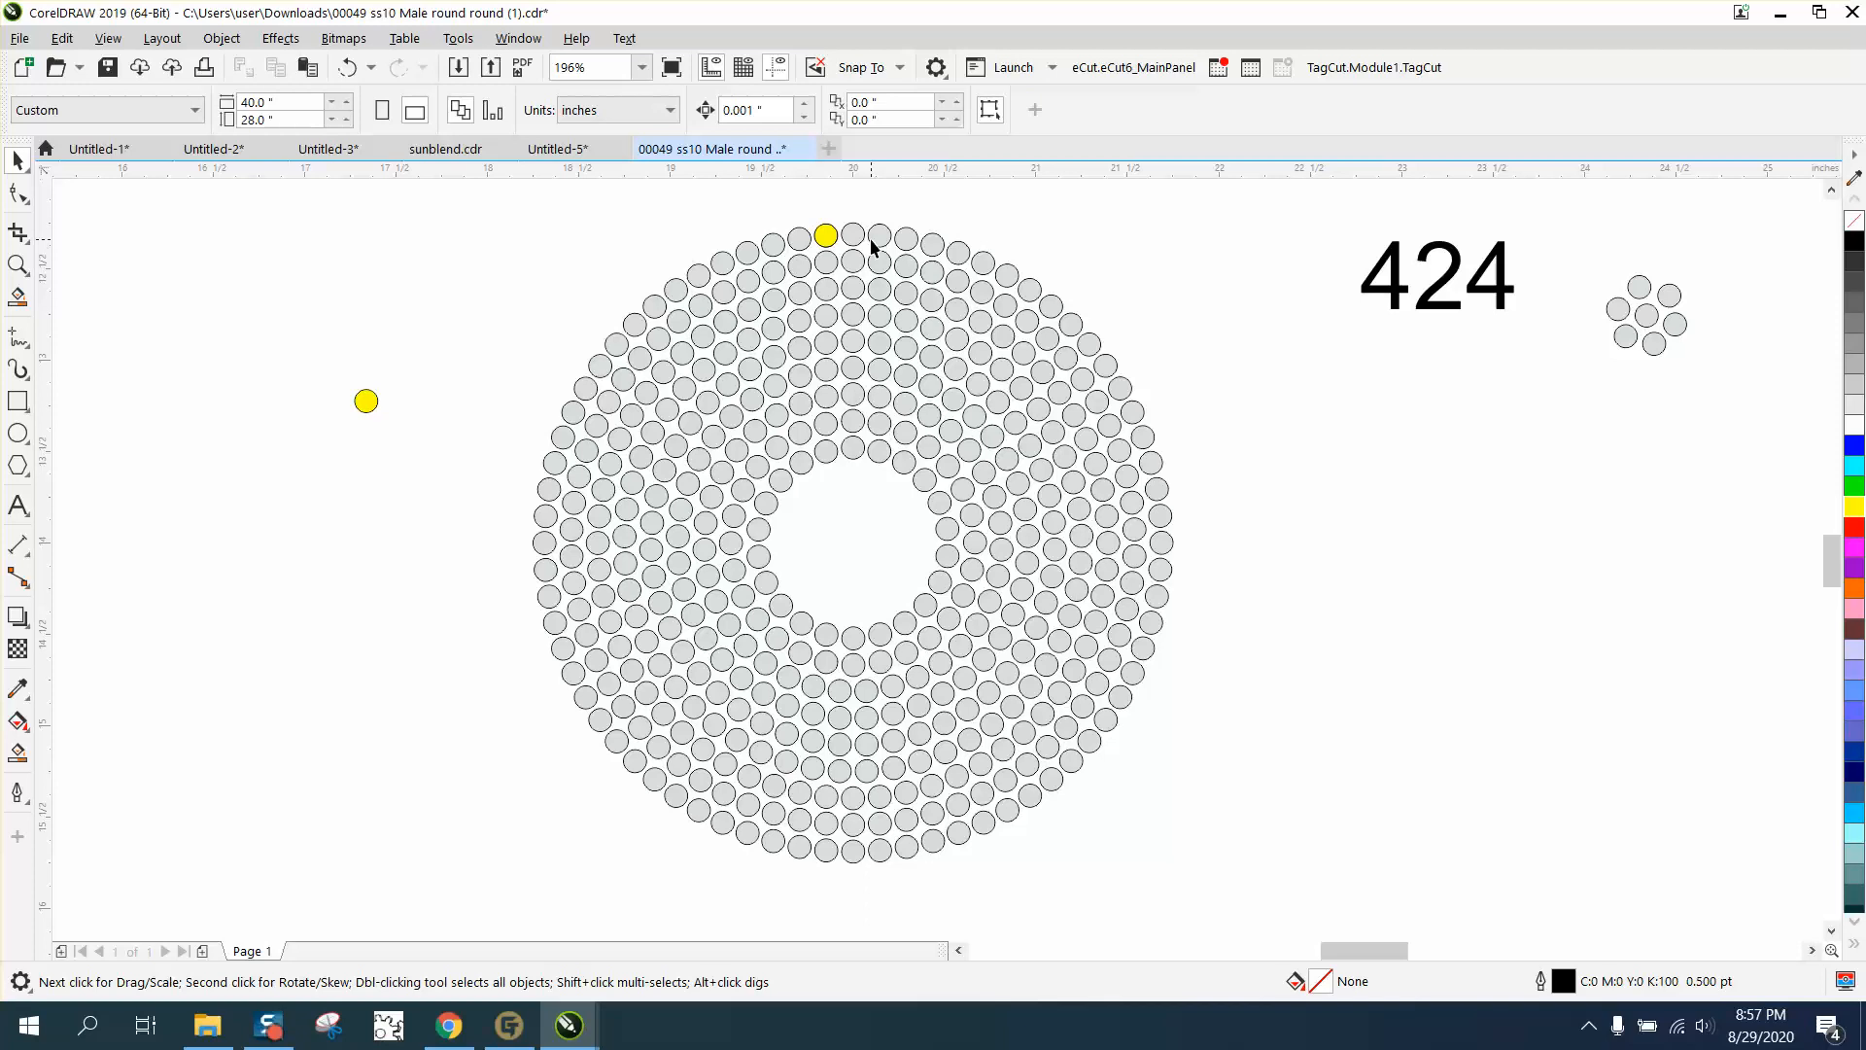
- Rotate the yellow circle on the outer ring by 5 degrees with 71 copies about centre X 20 and Y -14 inches
{"action": "scroll", "coordinate": [872, 247], "scroll_direction": "down", "scroll_amount": 3}
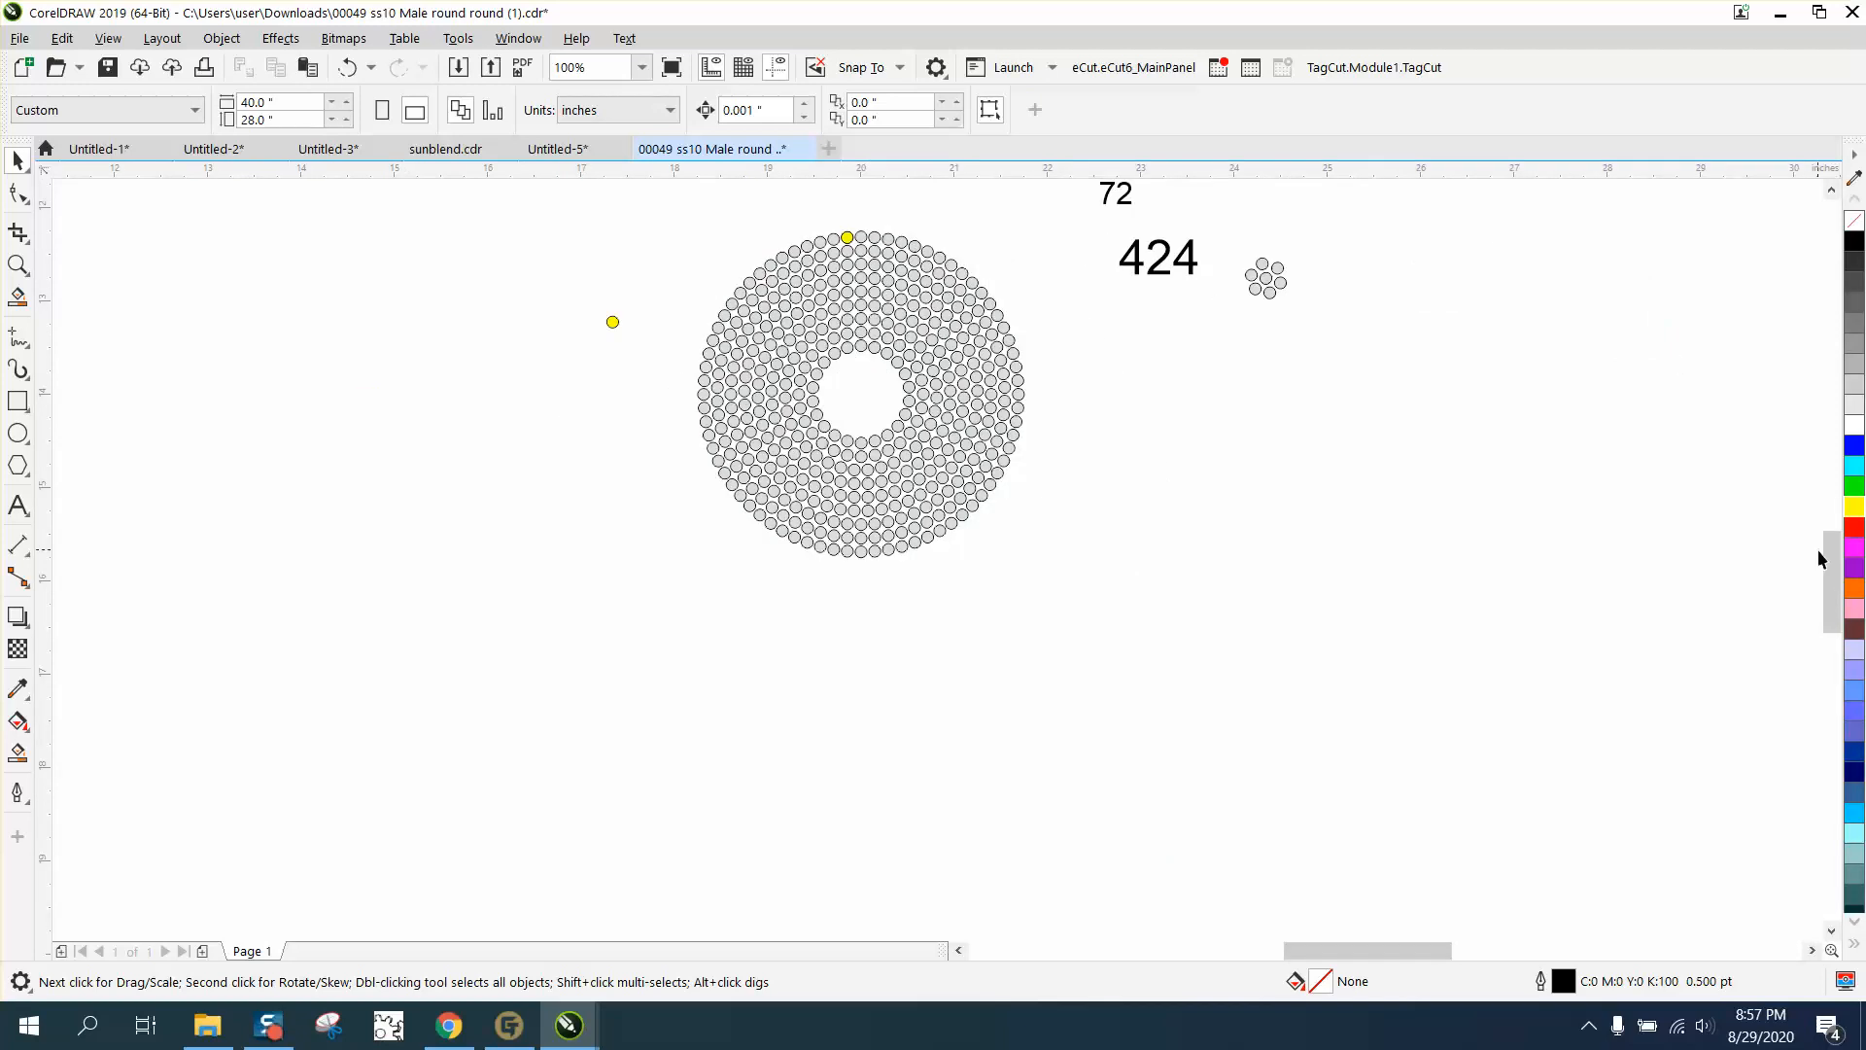
{"action": "scroll", "coordinate": [1817, 550], "scroll_direction": "up", "scroll_amount": 3}
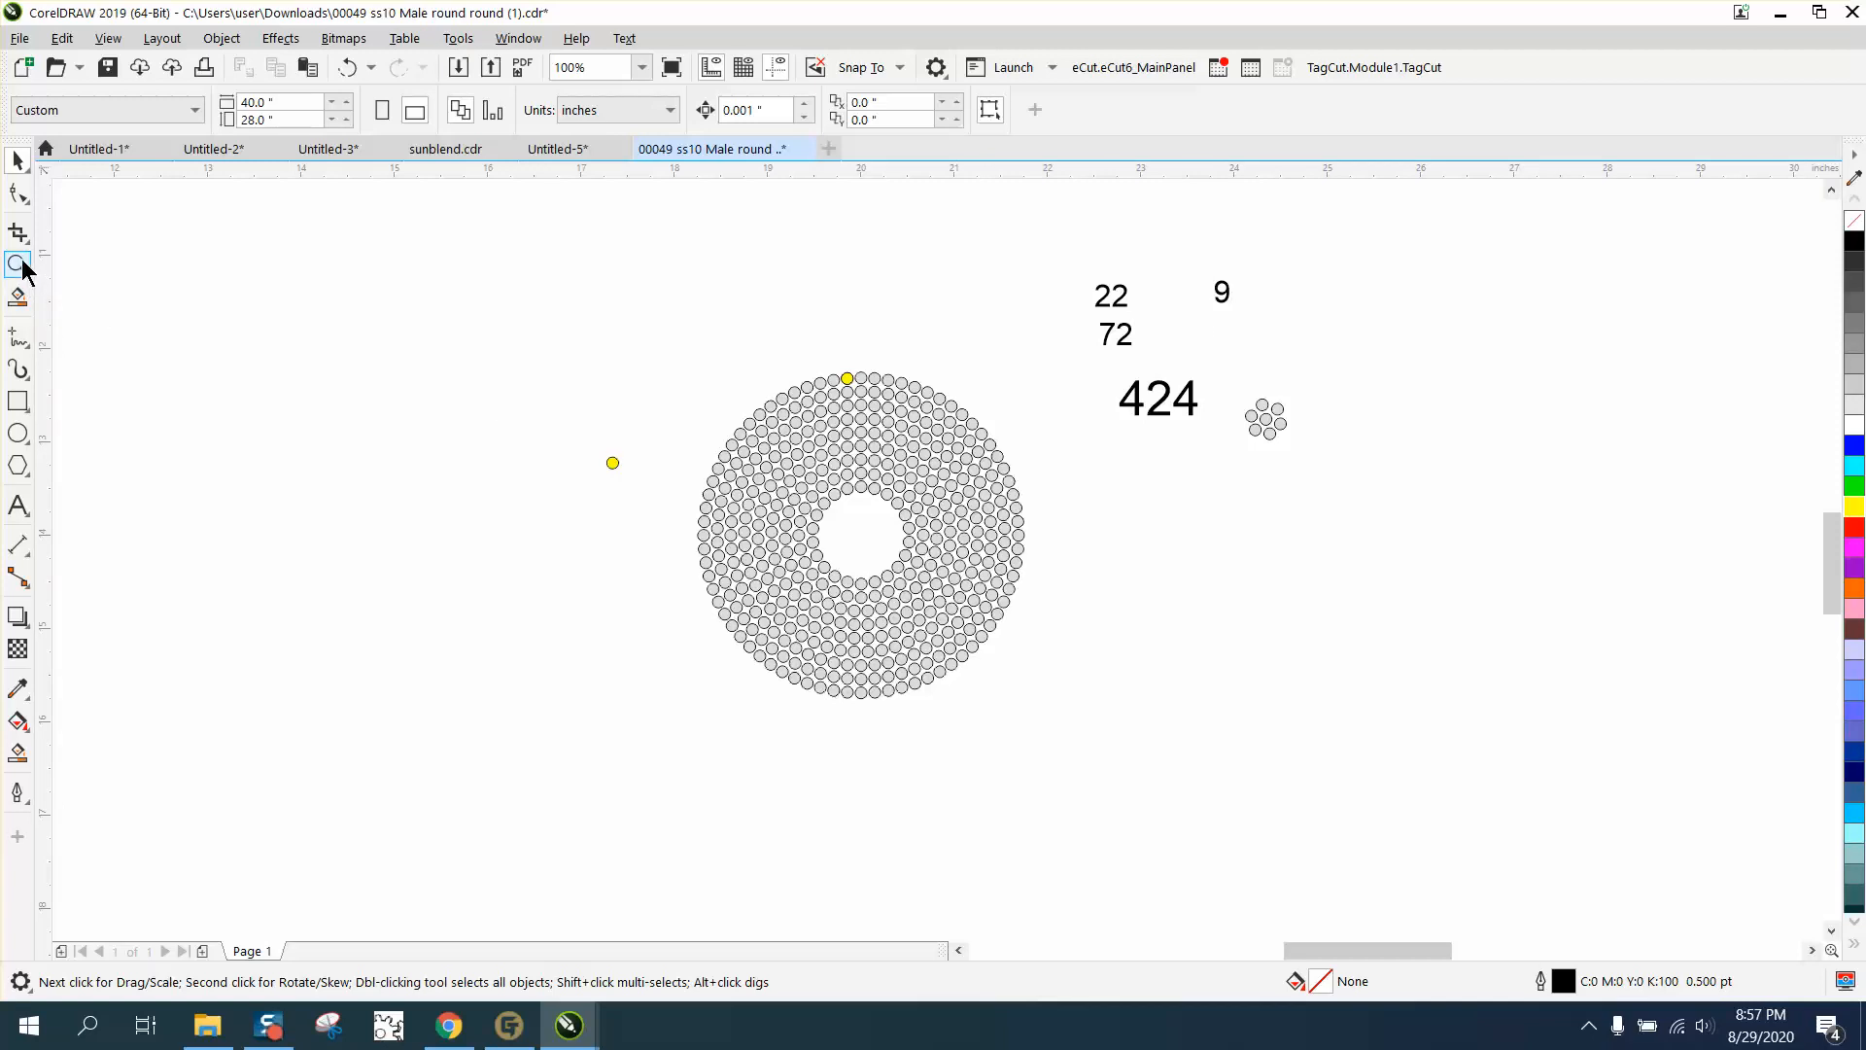
{"action": "left_click_drag", "start_coordinate": [786, 344], "coordinate": [1008, 575]}
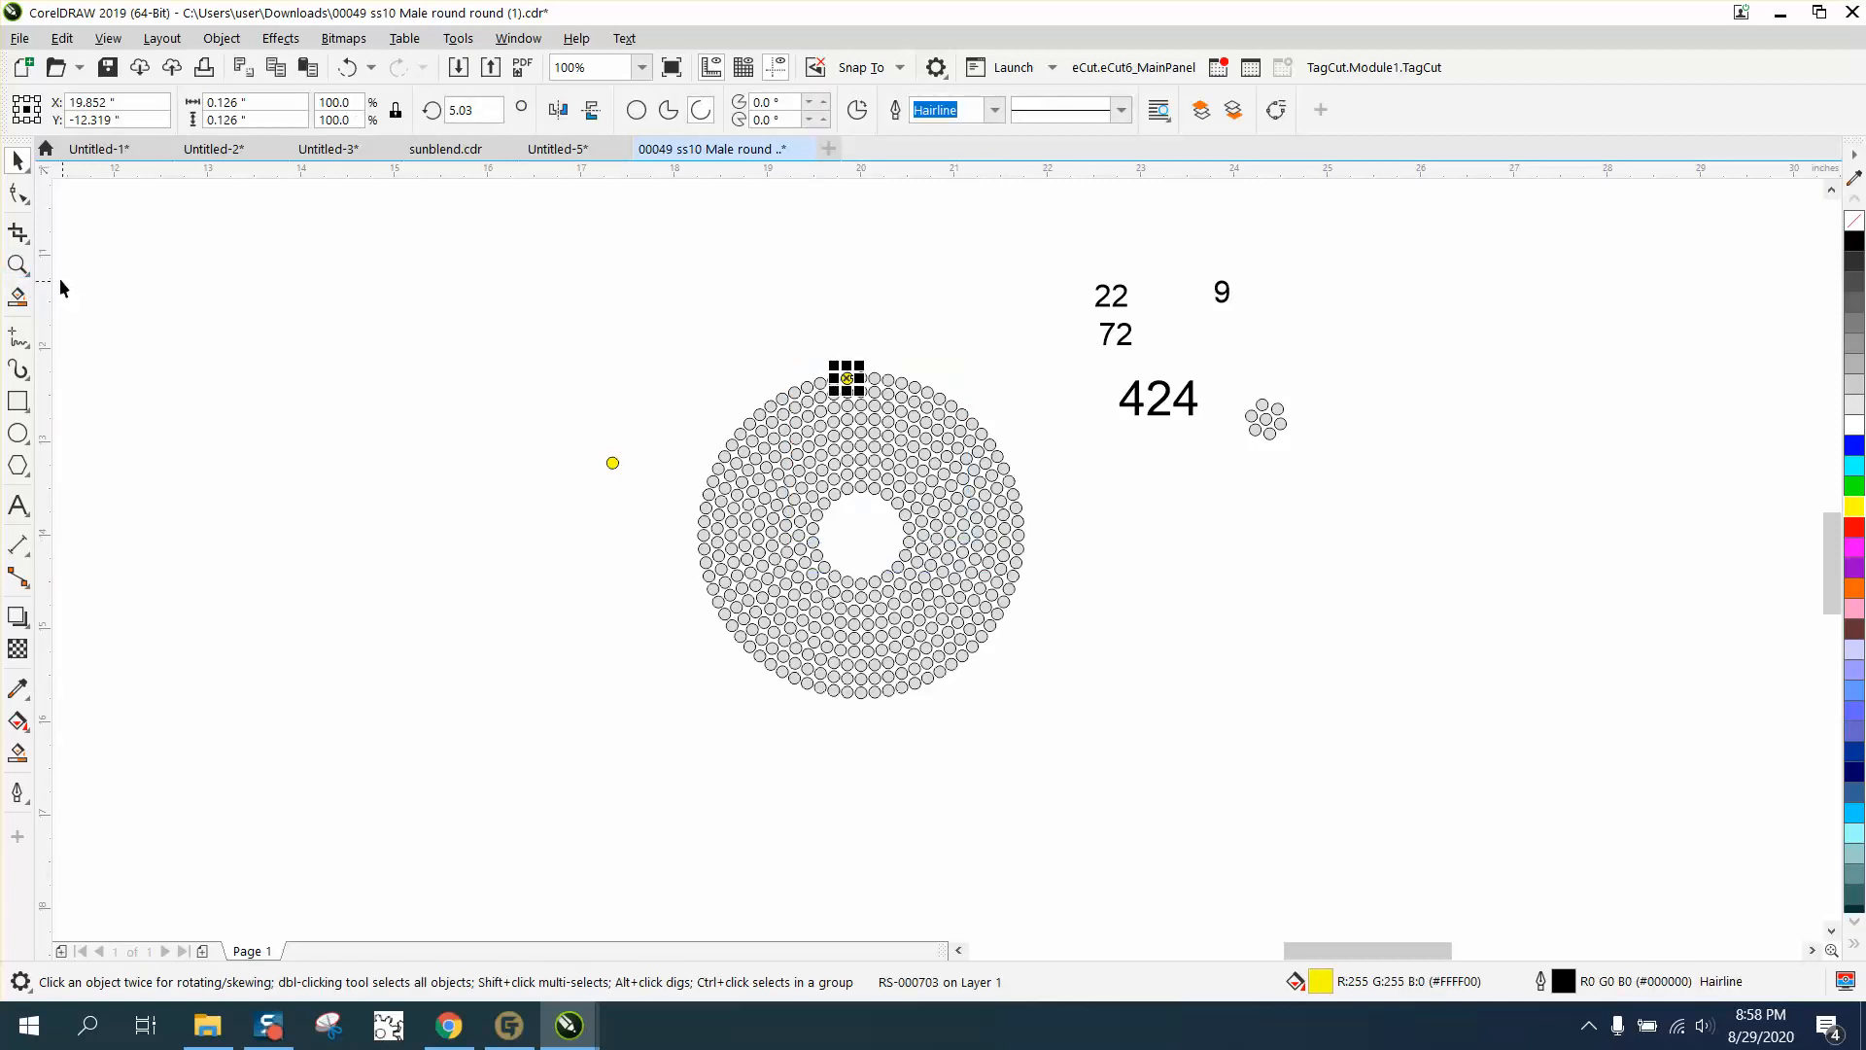
{"action": "left_click", "coordinate": [20, 265]}
{"action": "left_click_drag", "start_coordinate": [831, 355], "coordinate": [946, 534]}
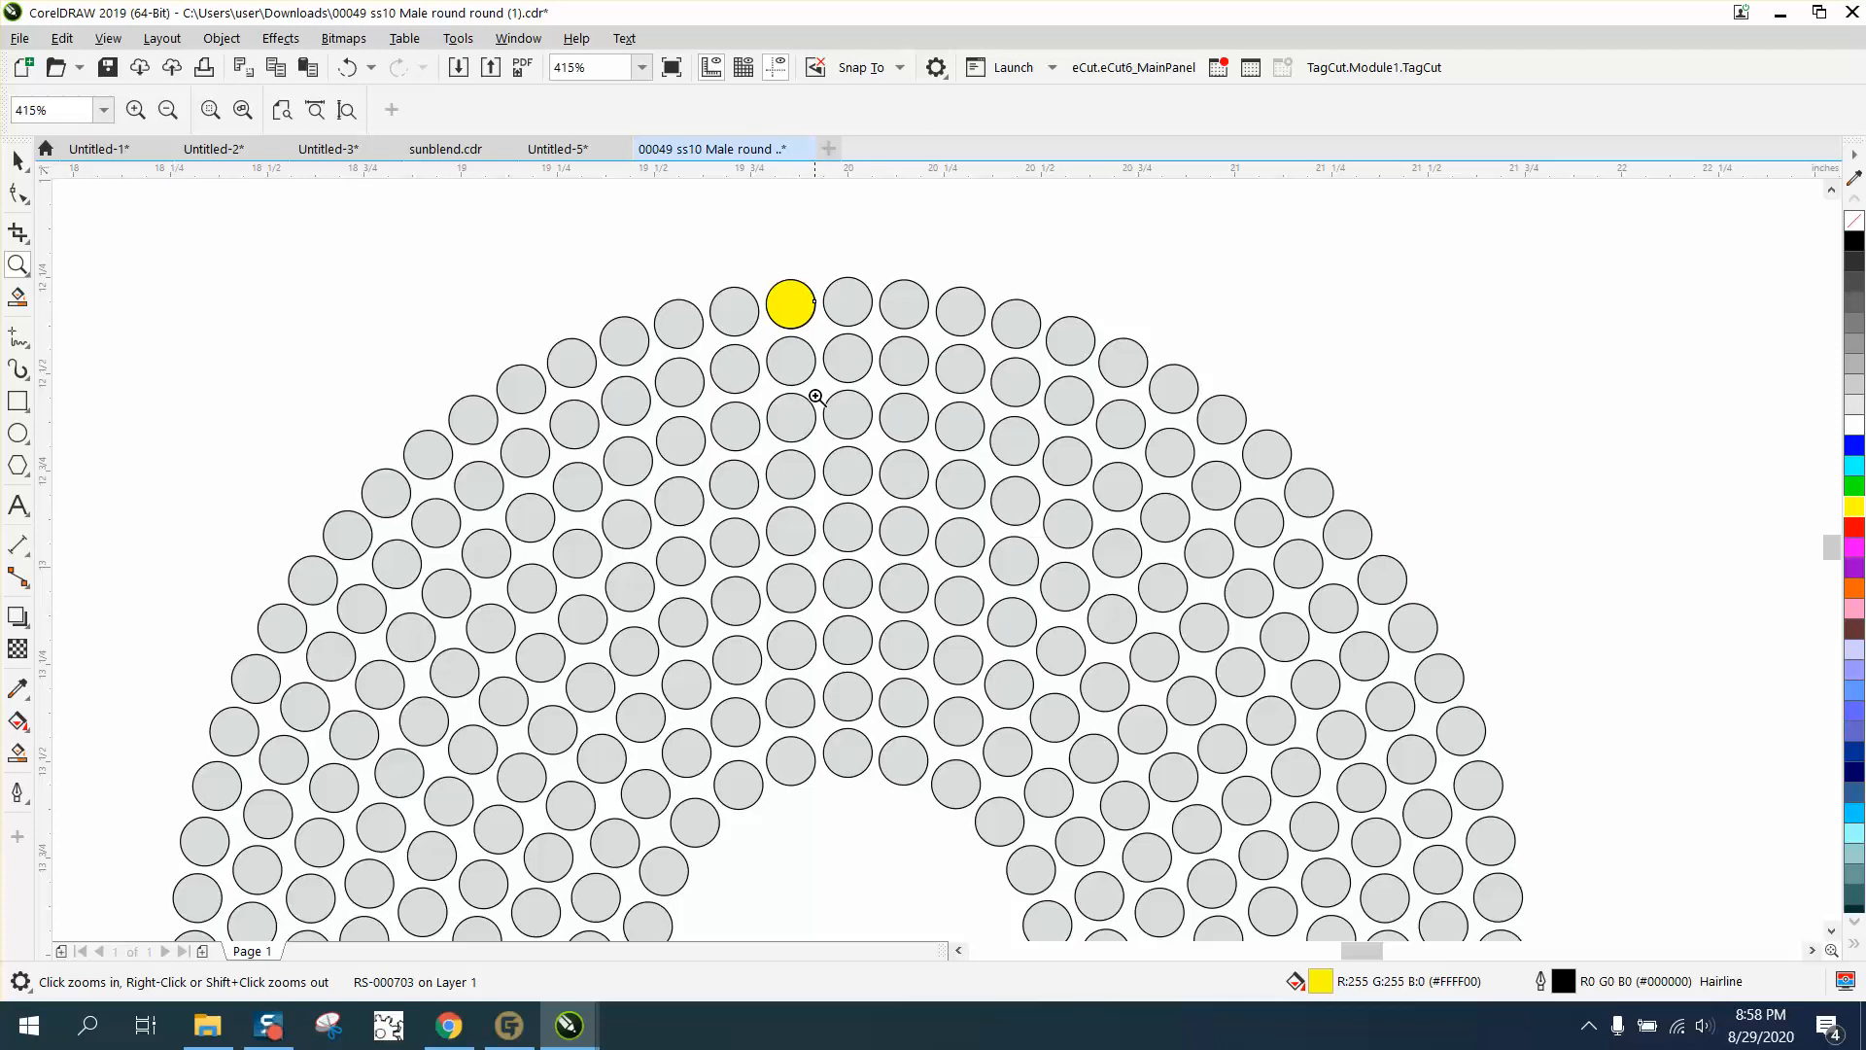
{"action": "right_click", "coordinate": [688, 307]}
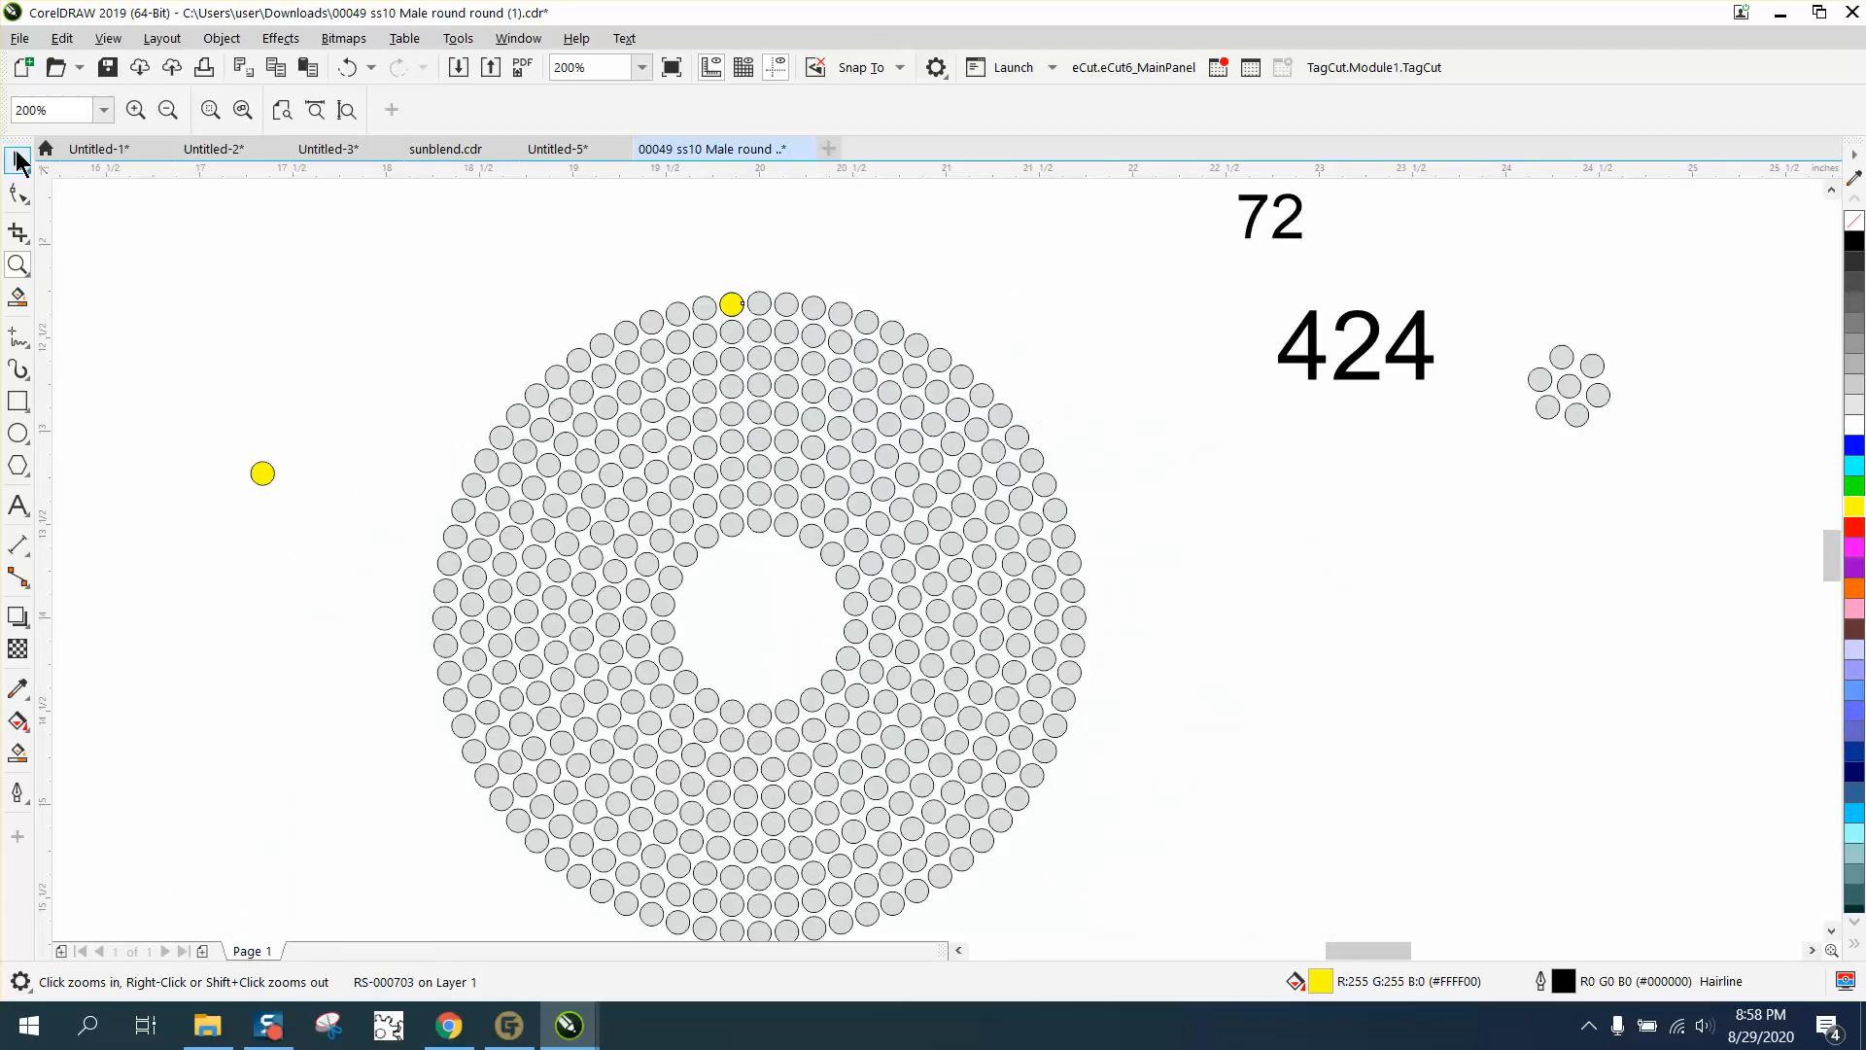
{"action": "left_click", "coordinate": [17, 160]}
{"action": "left_click", "coordinate": [520, 39]}
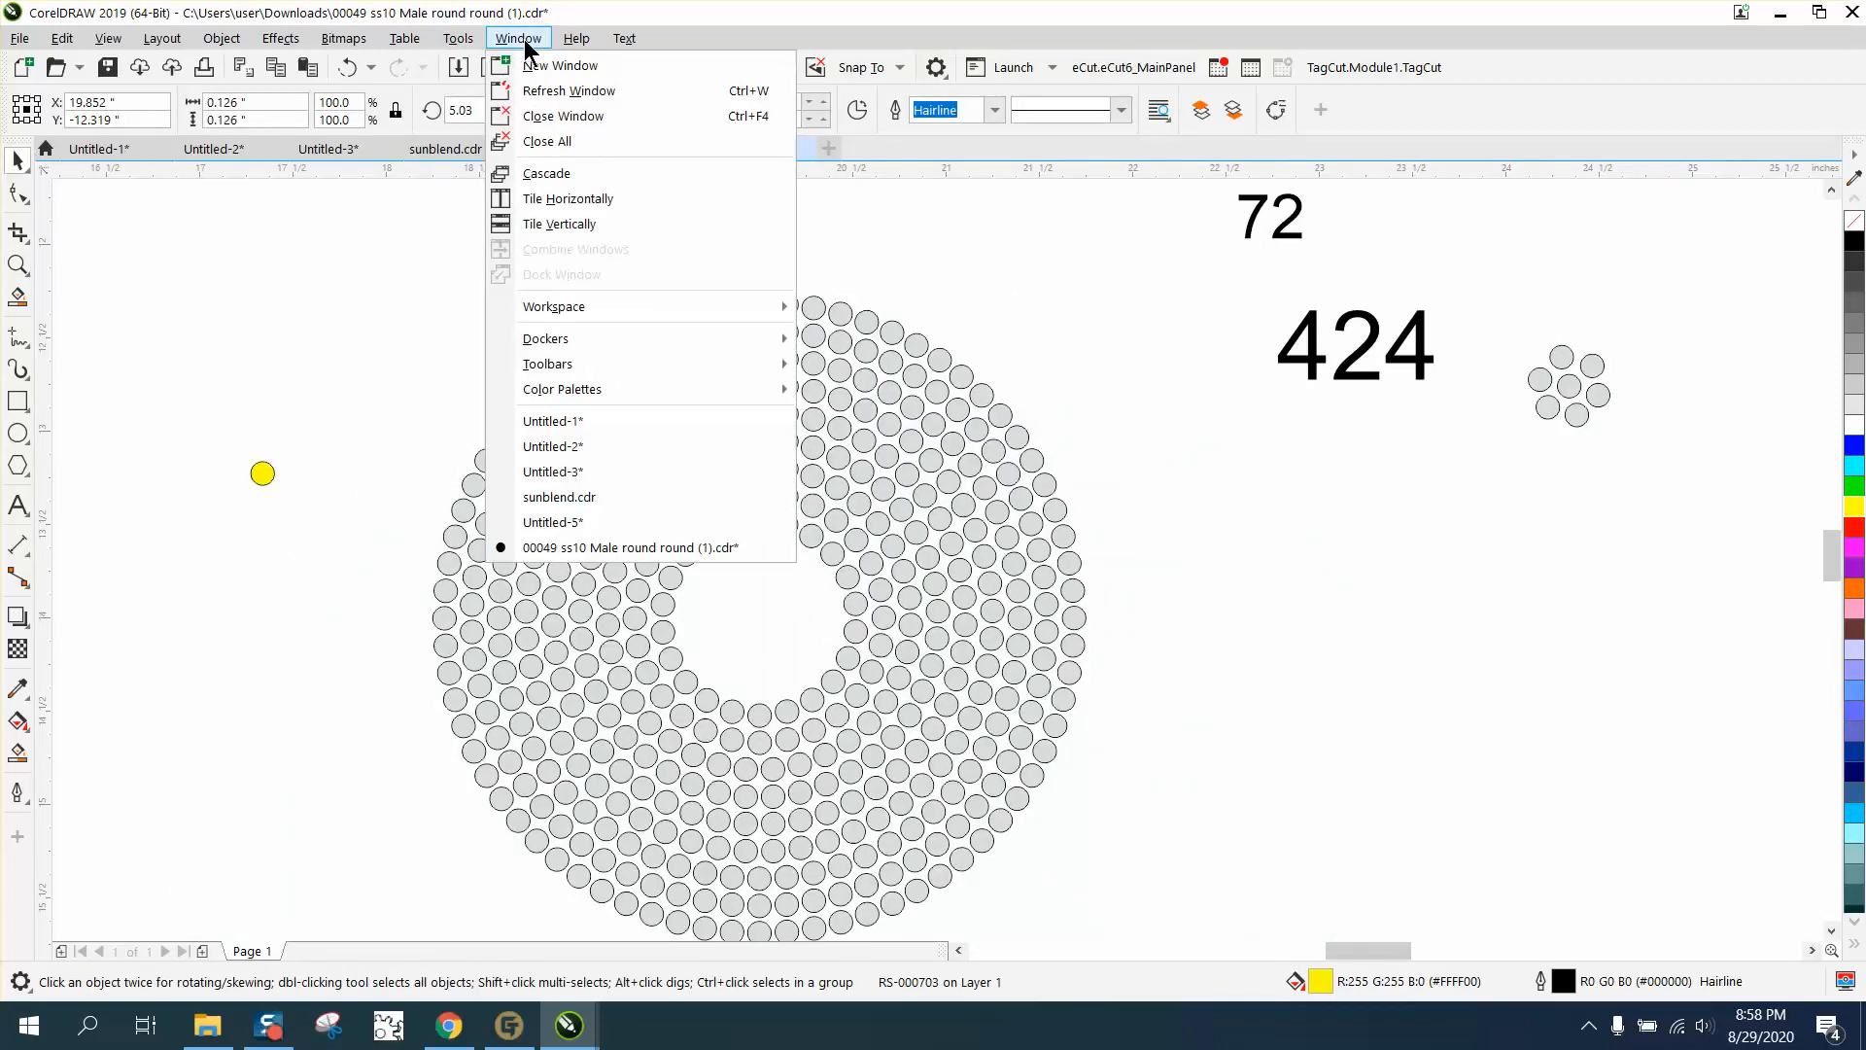
{"action": "mouse_move", "coordinate": [573, 315]}
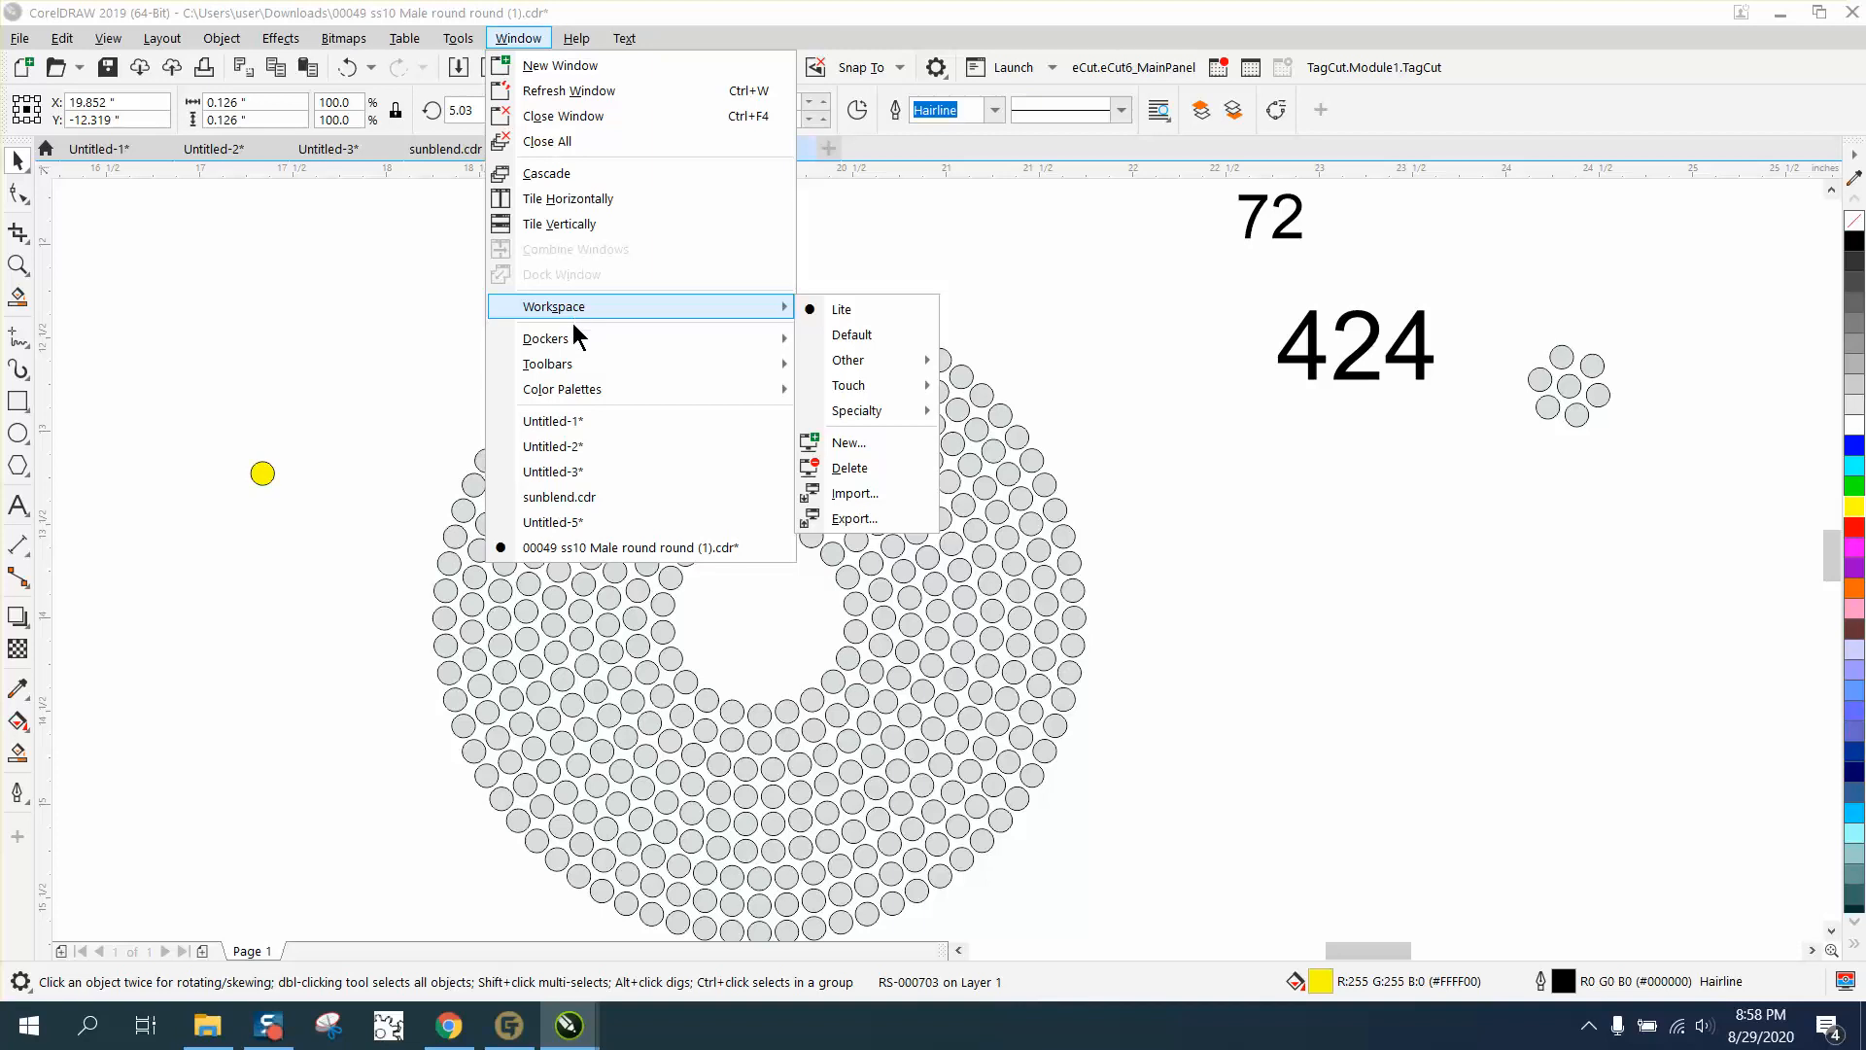
{"action": "left_click", "coordinate": [846, 260]}
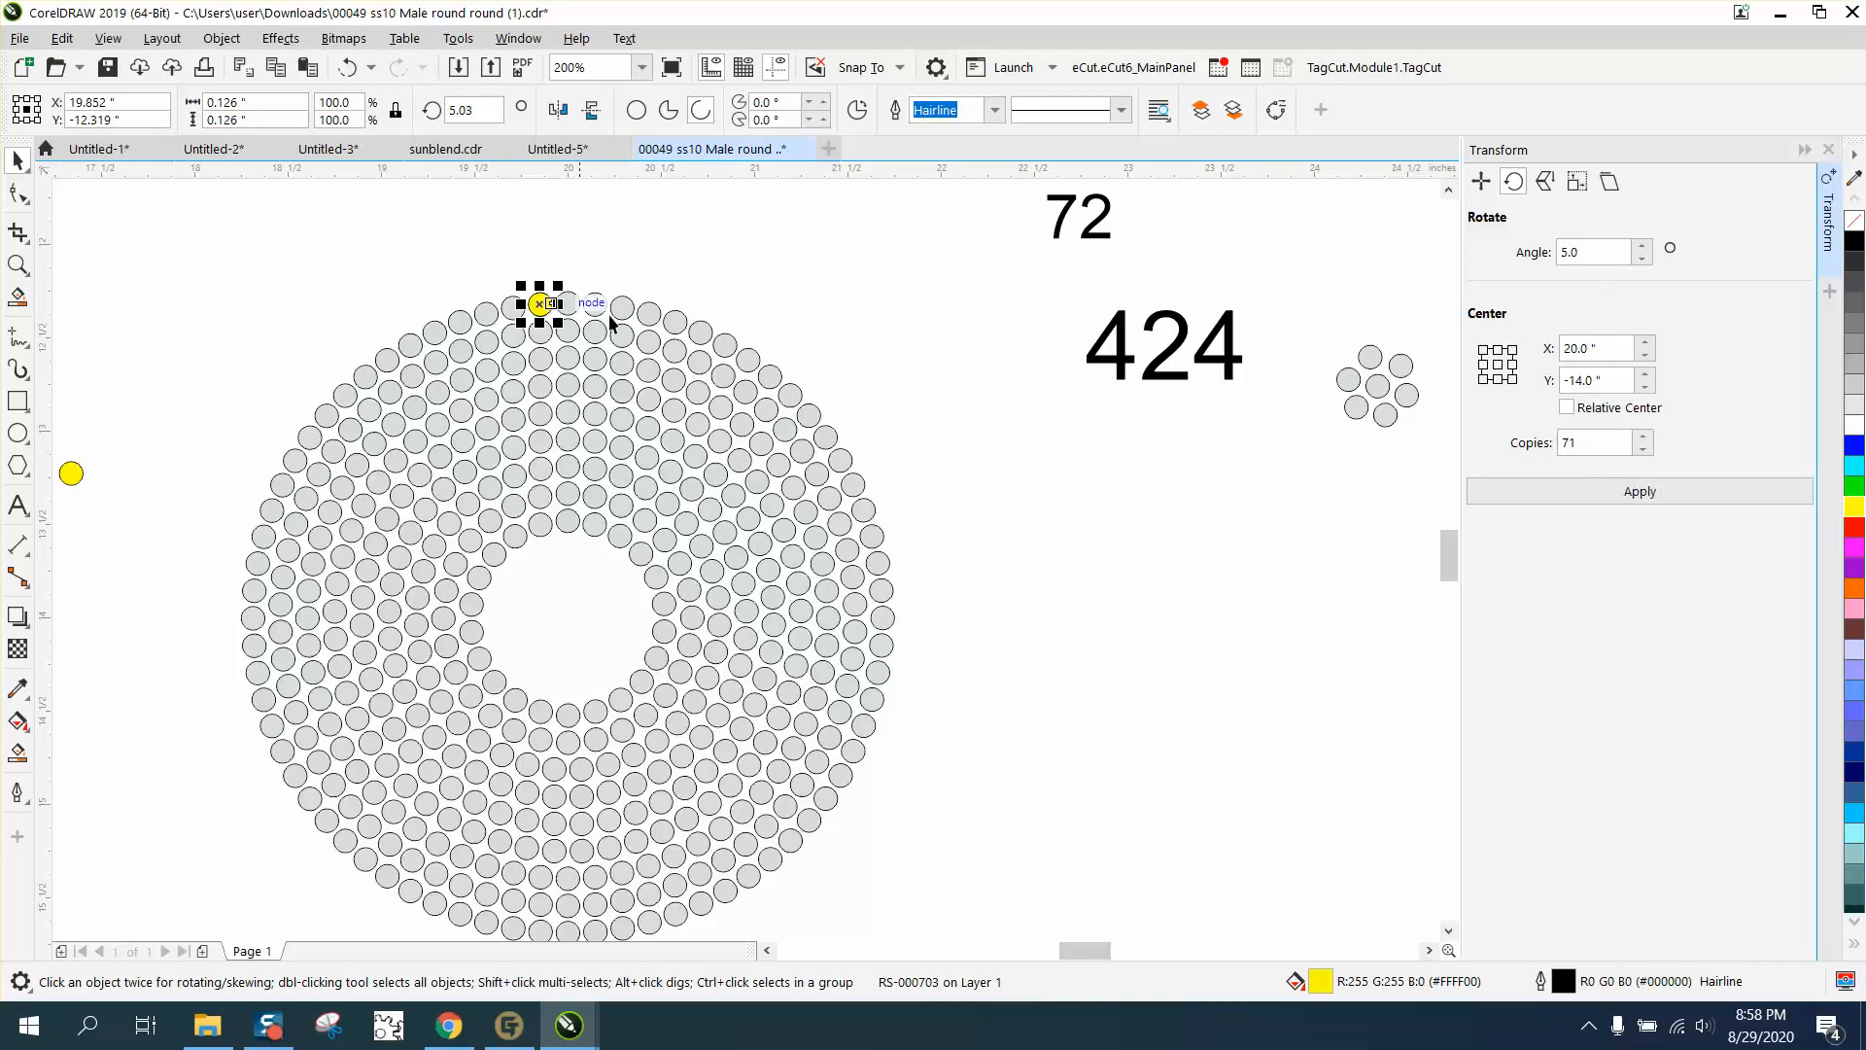
{"action": "left_click", "coordinate": [1642, 493]}
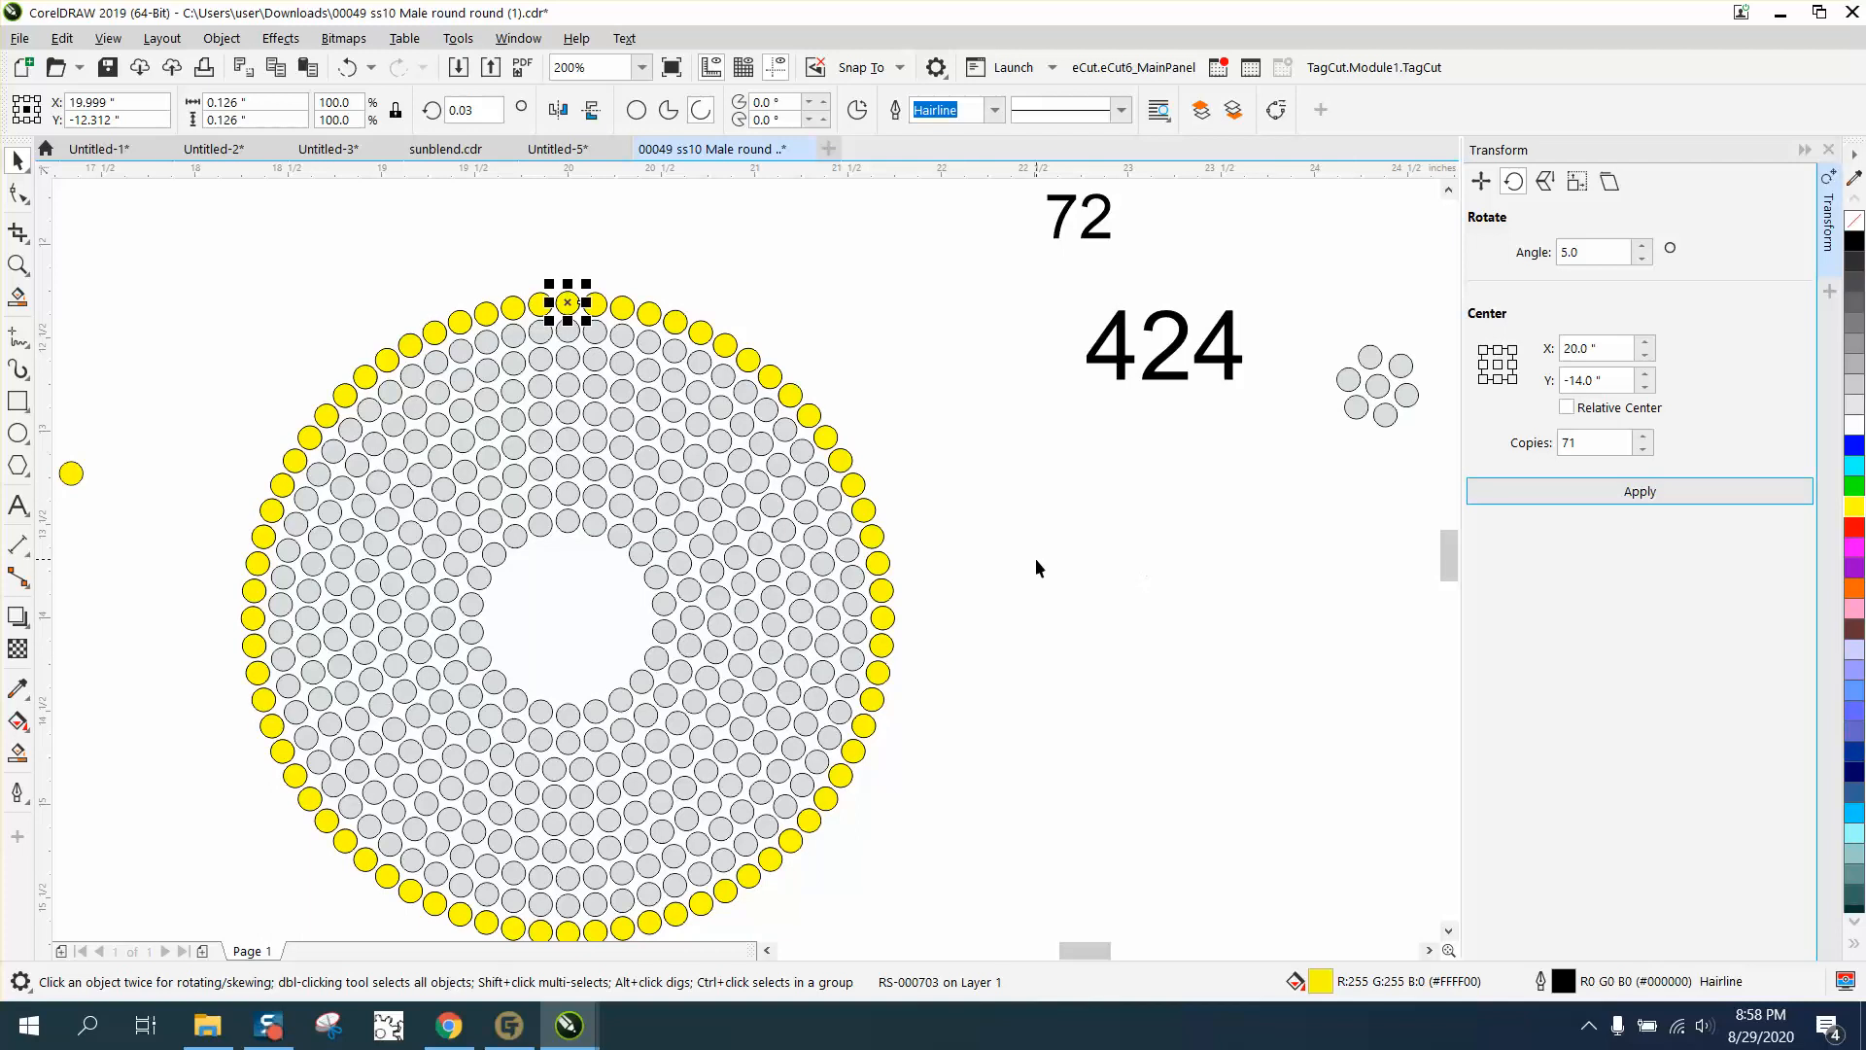
{"action": "left_click", "coordinate": [1015, 526]}
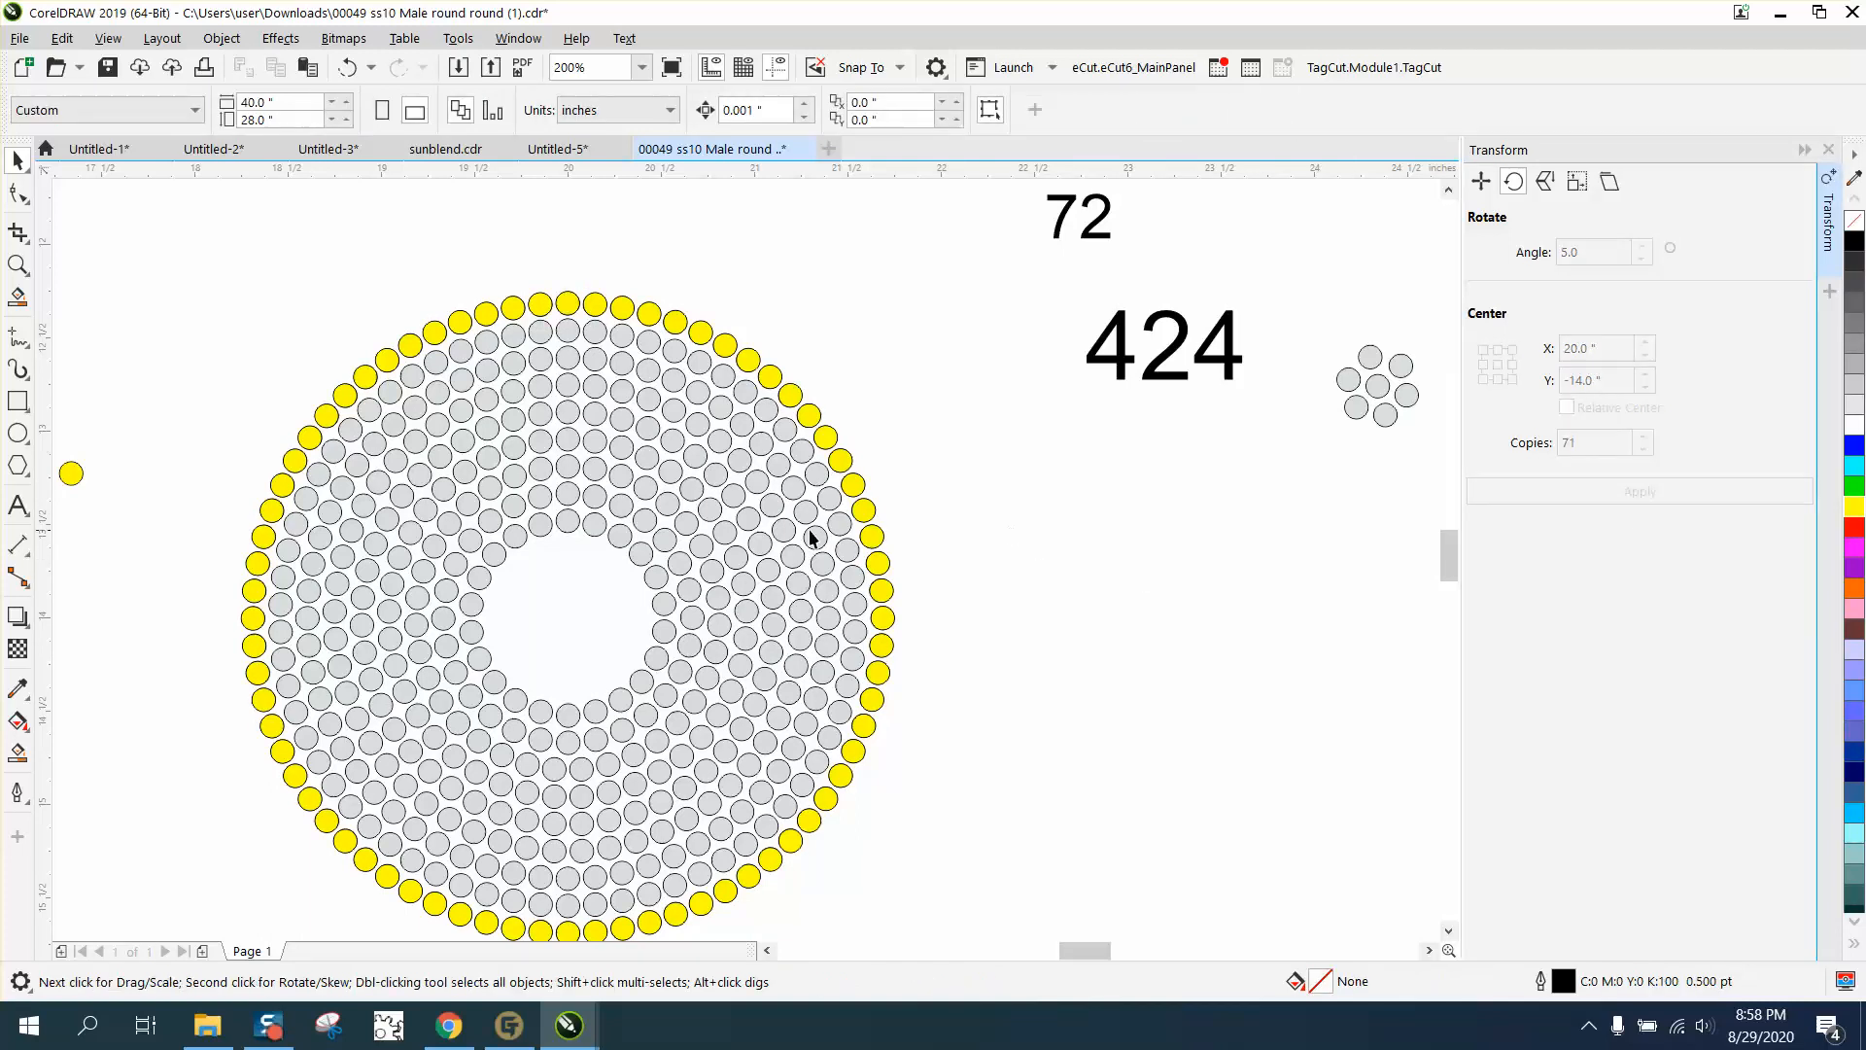
- Move the loose yellow circle outside the ring onto the top circle of the innermost ring, at about X 20.001 and Y -13.483 inches
{"action": "left_click", "coordinate": [74, 474]}
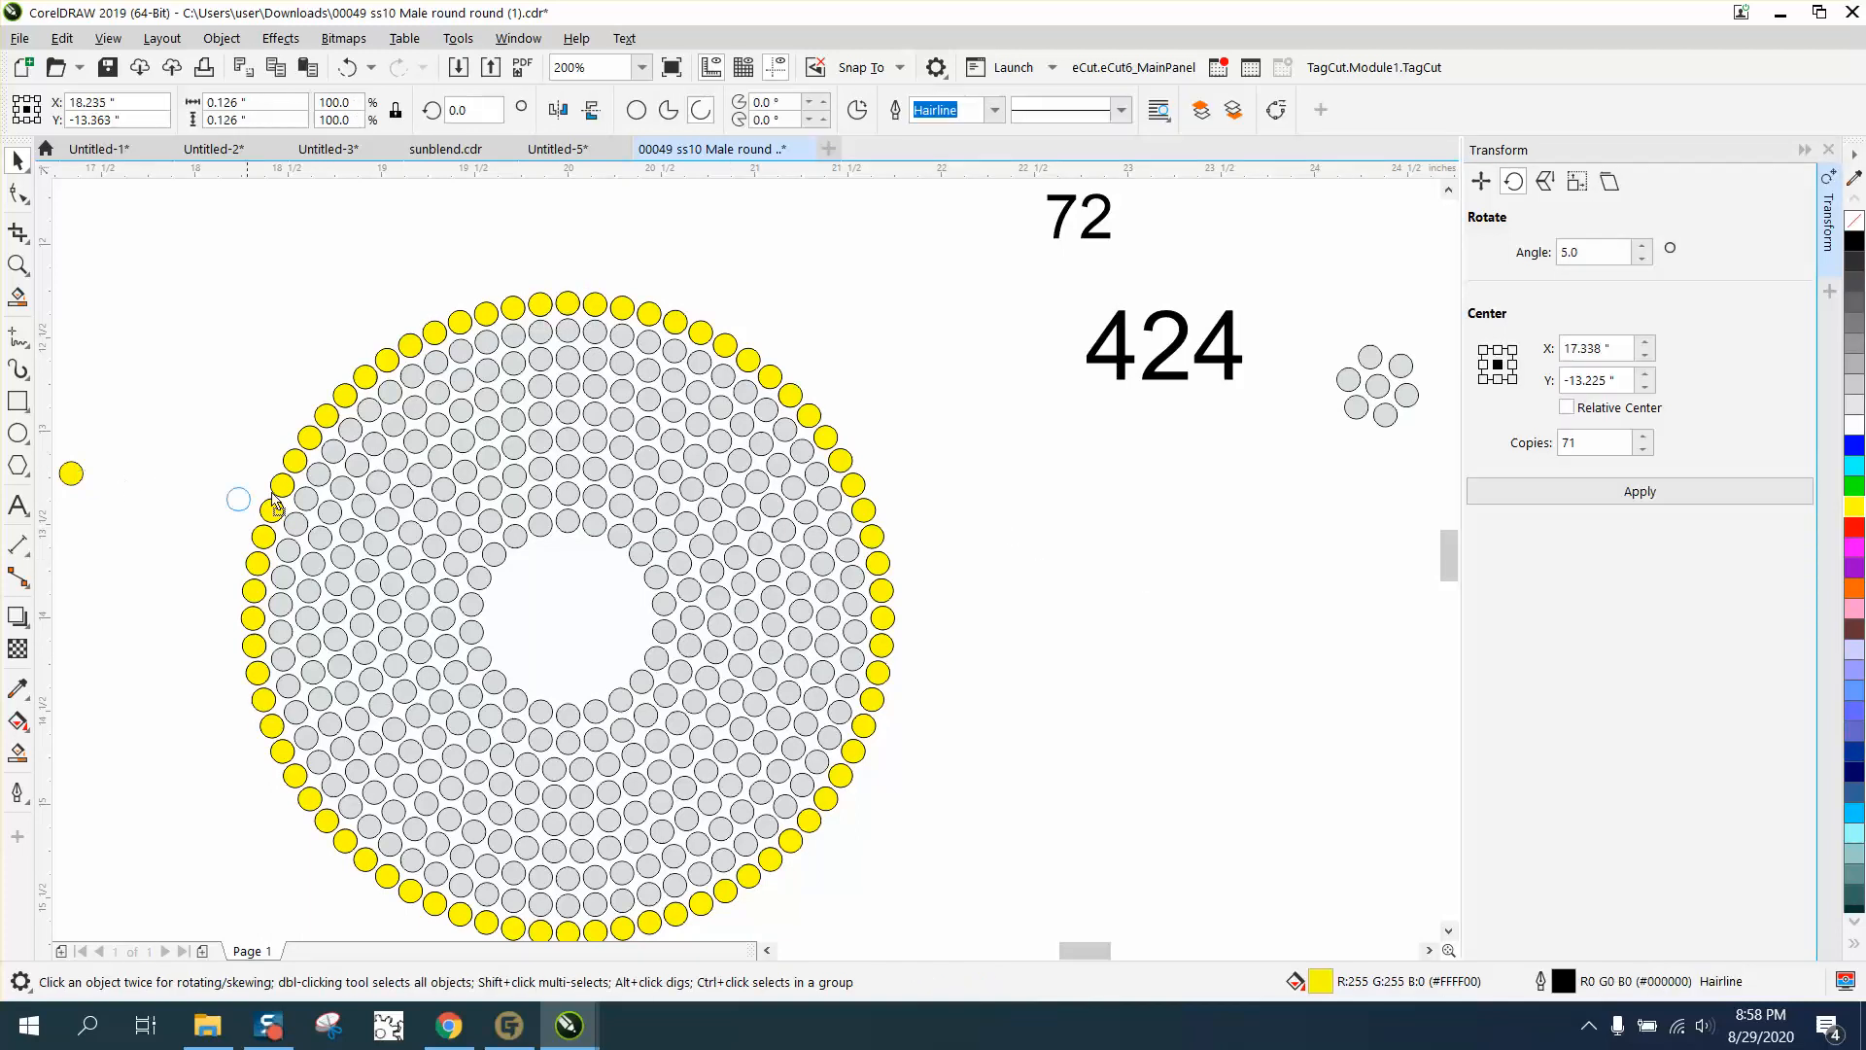
{"action": "left_click_drag", "start_coordinate": [566, 514], "coordinate": [667, 572]}
{"action": "left_click", "coordinate": [17, 264]}
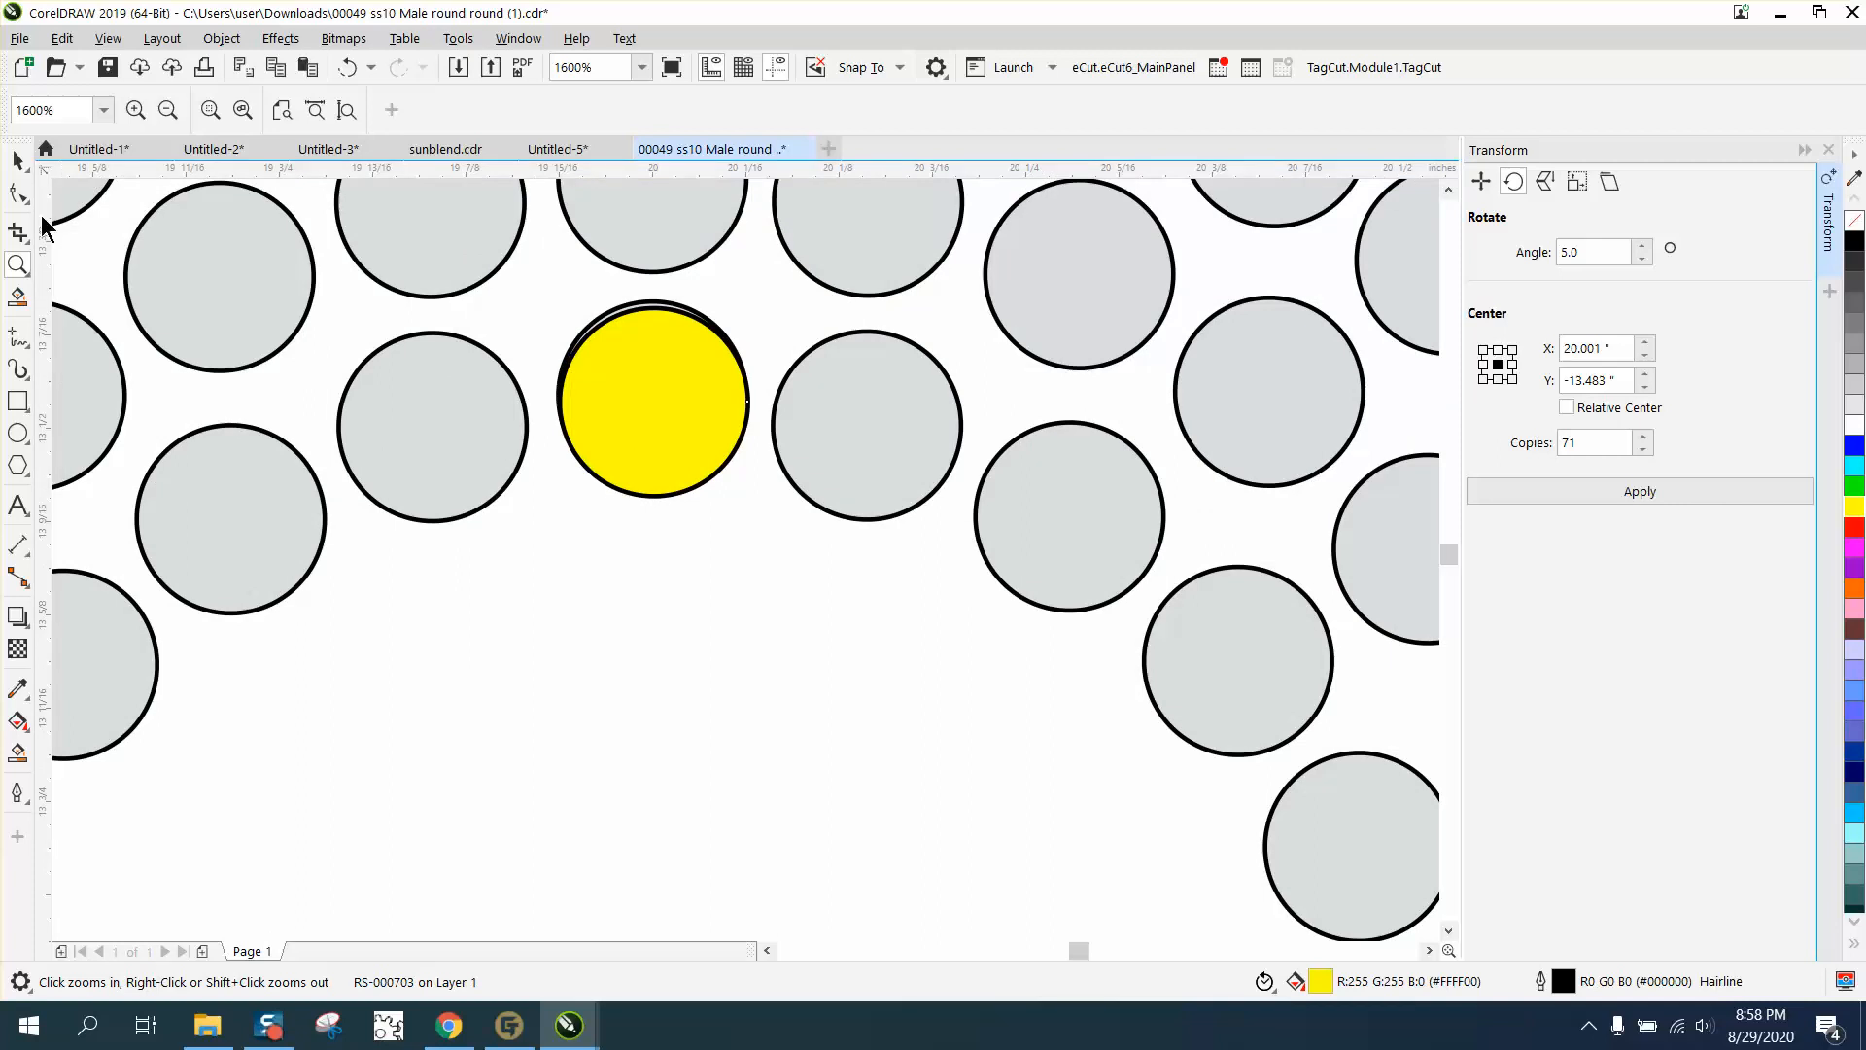
{"action": "left_click", "coordinate": [17, 158]}
{"action": "scroll", "coordinate": [1071, 621], "scroll_direction": "down", "scroll_amount": 6}
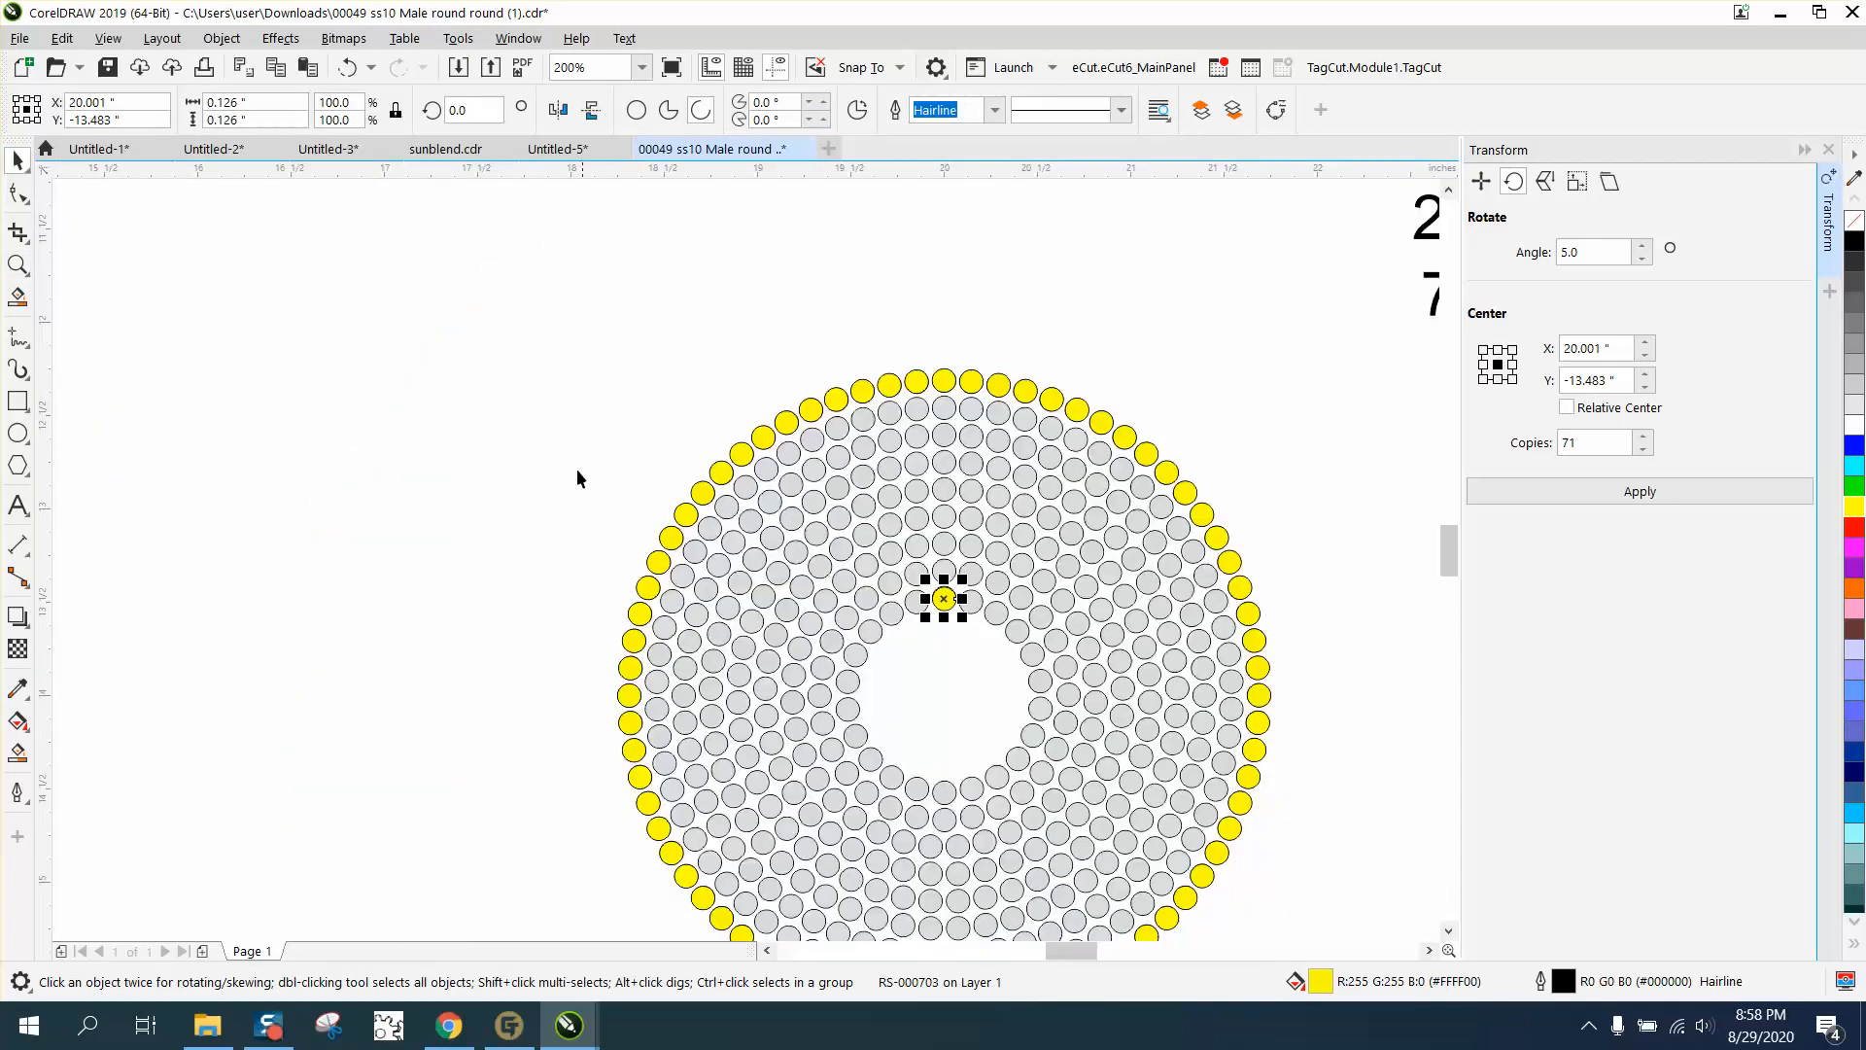
{"action": "left_click", "coordinate": [736, 219]}
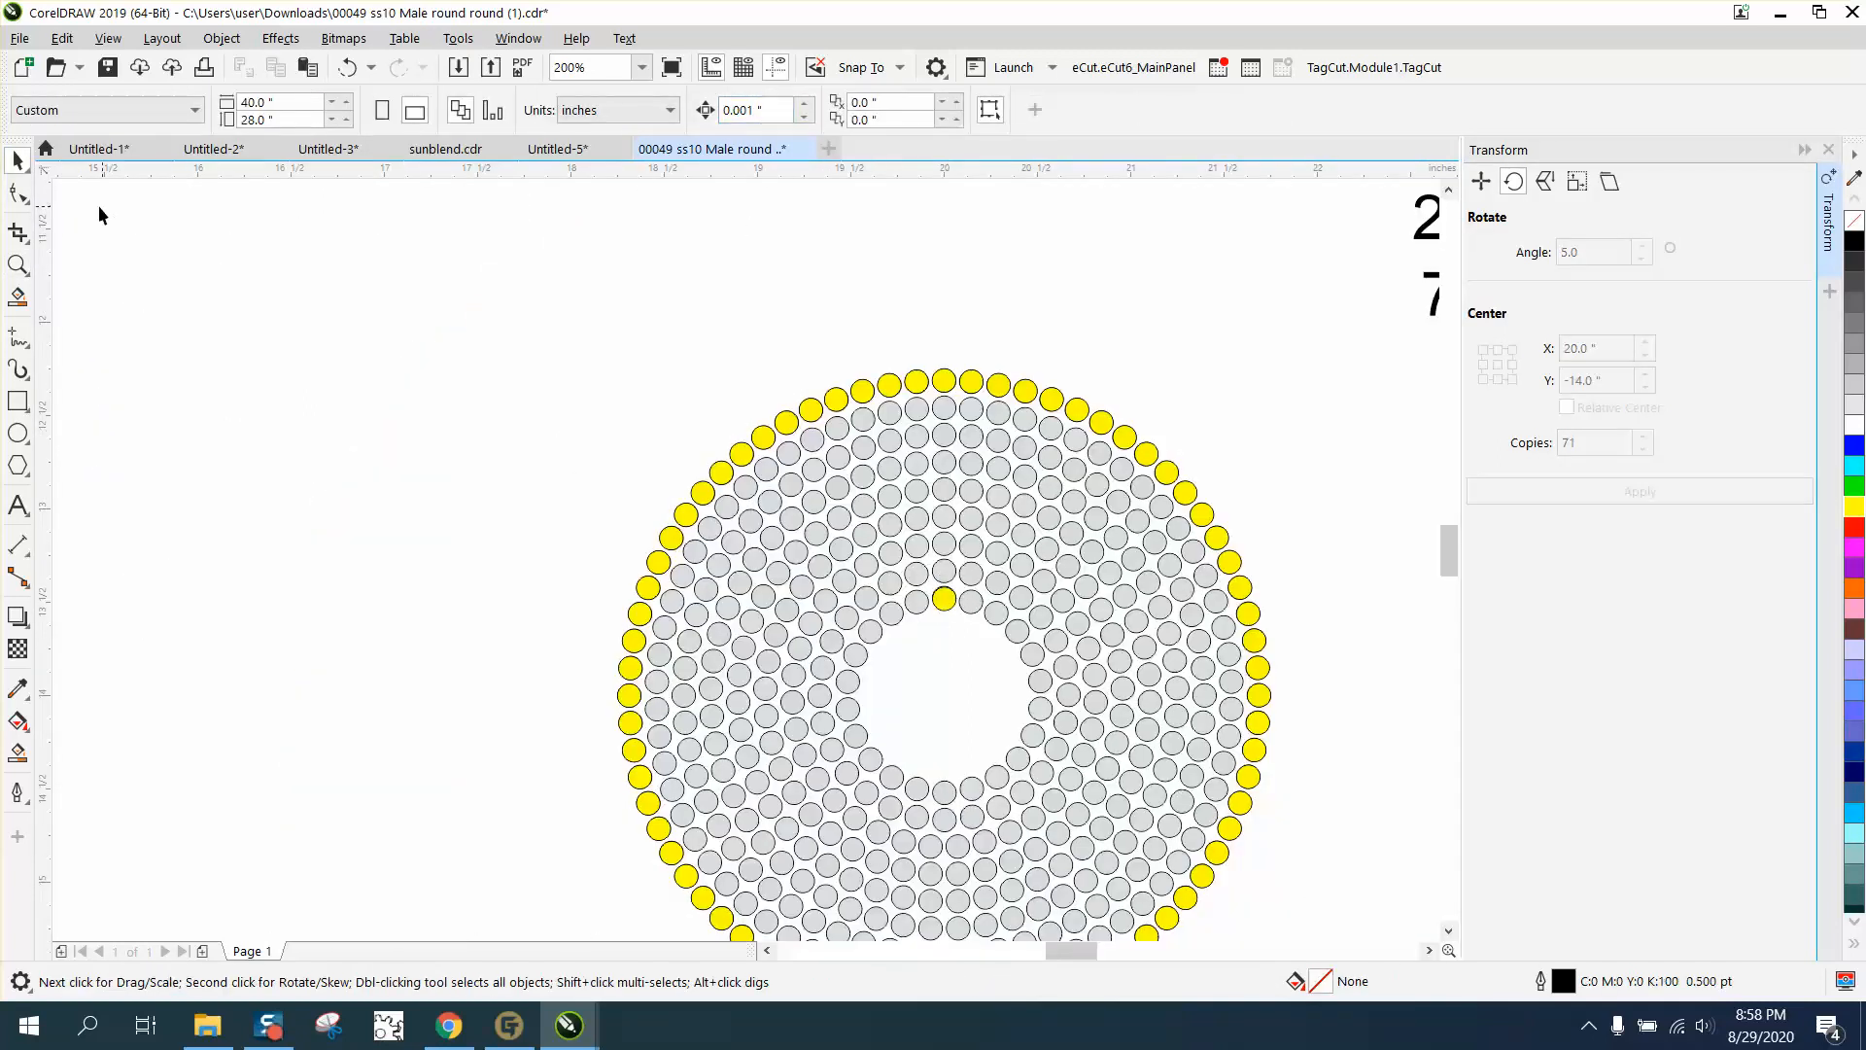
- Nudge the yellow circle into exact alignment with the innermost ring's top circle, at X 20.0 and Y -13.479 inches
{"action": "left_click", "coordinate": [17, 264]}
{"action": "left_click_drag", "start_coordinate": [919, 581], "coordinate": [999, 630]}
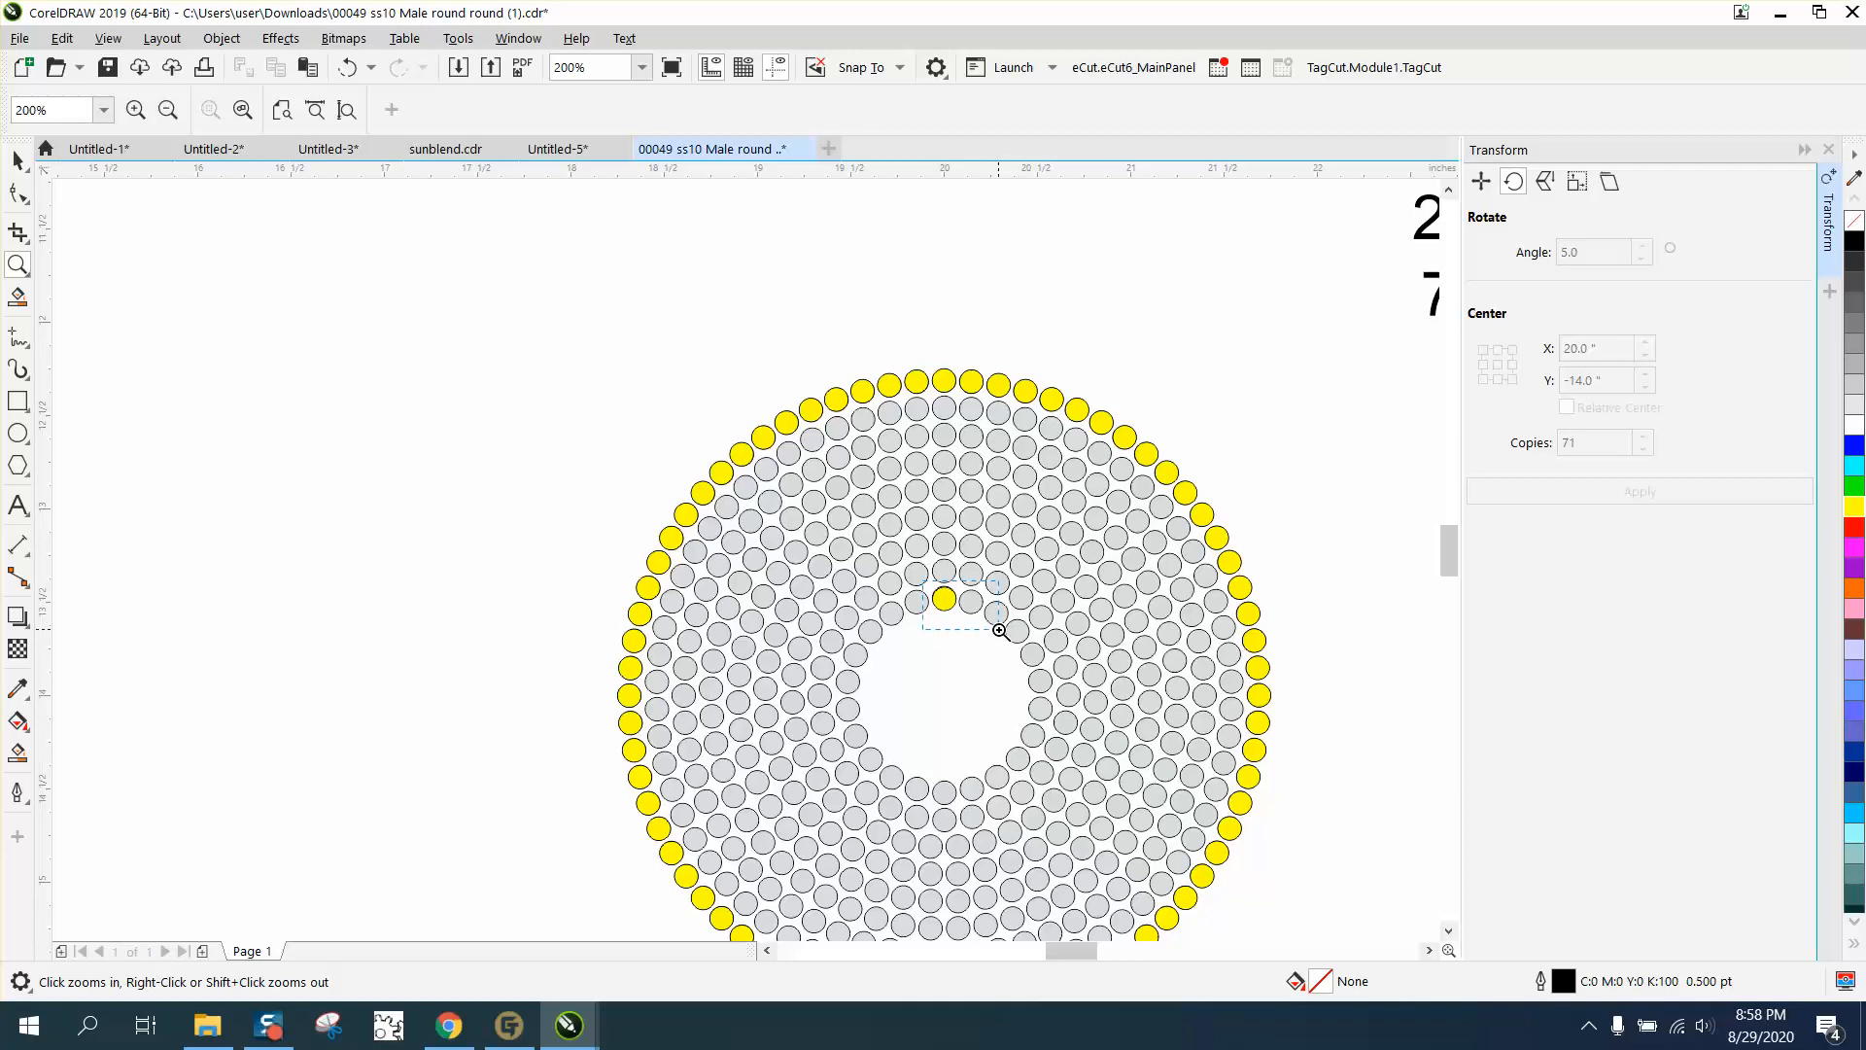
{"action": "left_click", "coordinate": [17, 160]}
{"action": "left_click", "coordinate": [437, 343]}
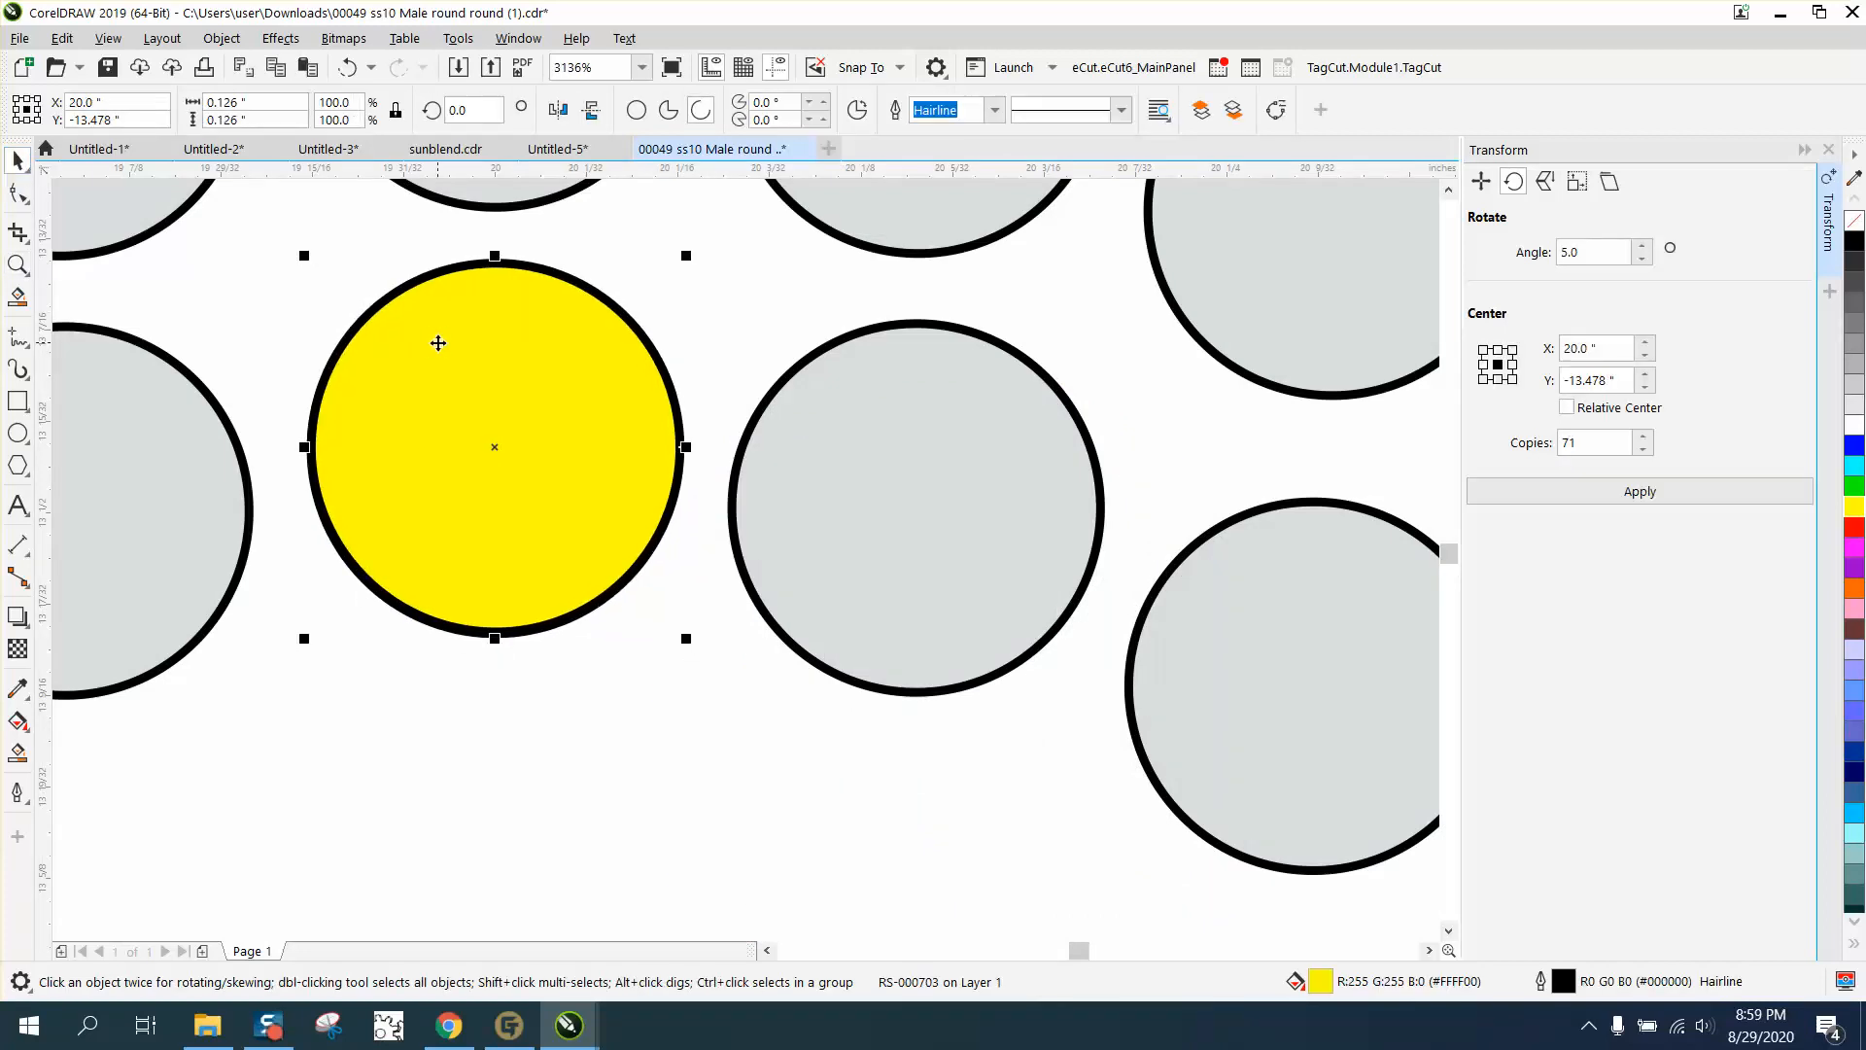
{"action": "scroll", "coordinate": [466, 383], "scroll_direction": "down", "scroll_amount": 4}
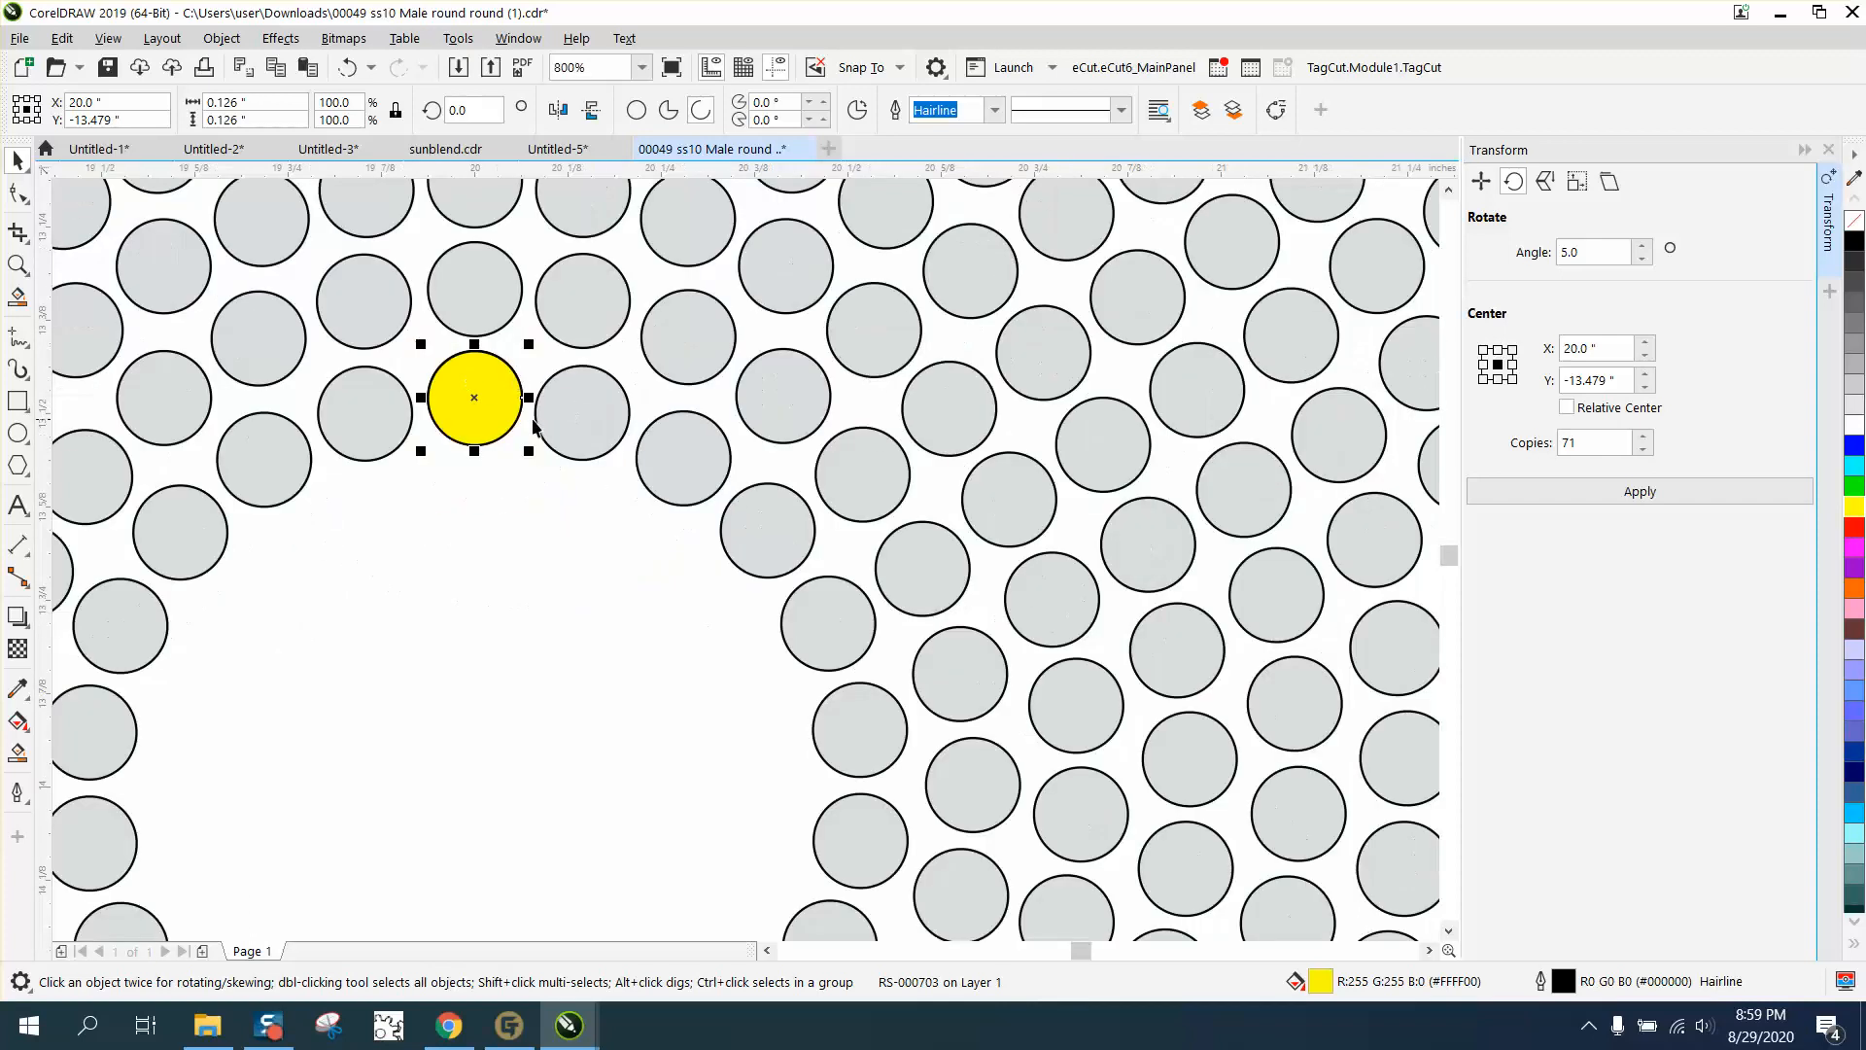
- Move the inner yellow circle's rotation centre to the middle of the ring, at X 20 and Y -14 inches
{"action": "left_click", "coordinate": [479, 408]}
{"action": "scroll", "coordinate": [474, 399], "scroll_direction": "down", "scroll_amount": 2}
{"action": "left_click_drag", "start_coordinate": [474, 398], "coordinate": [473, 587]}
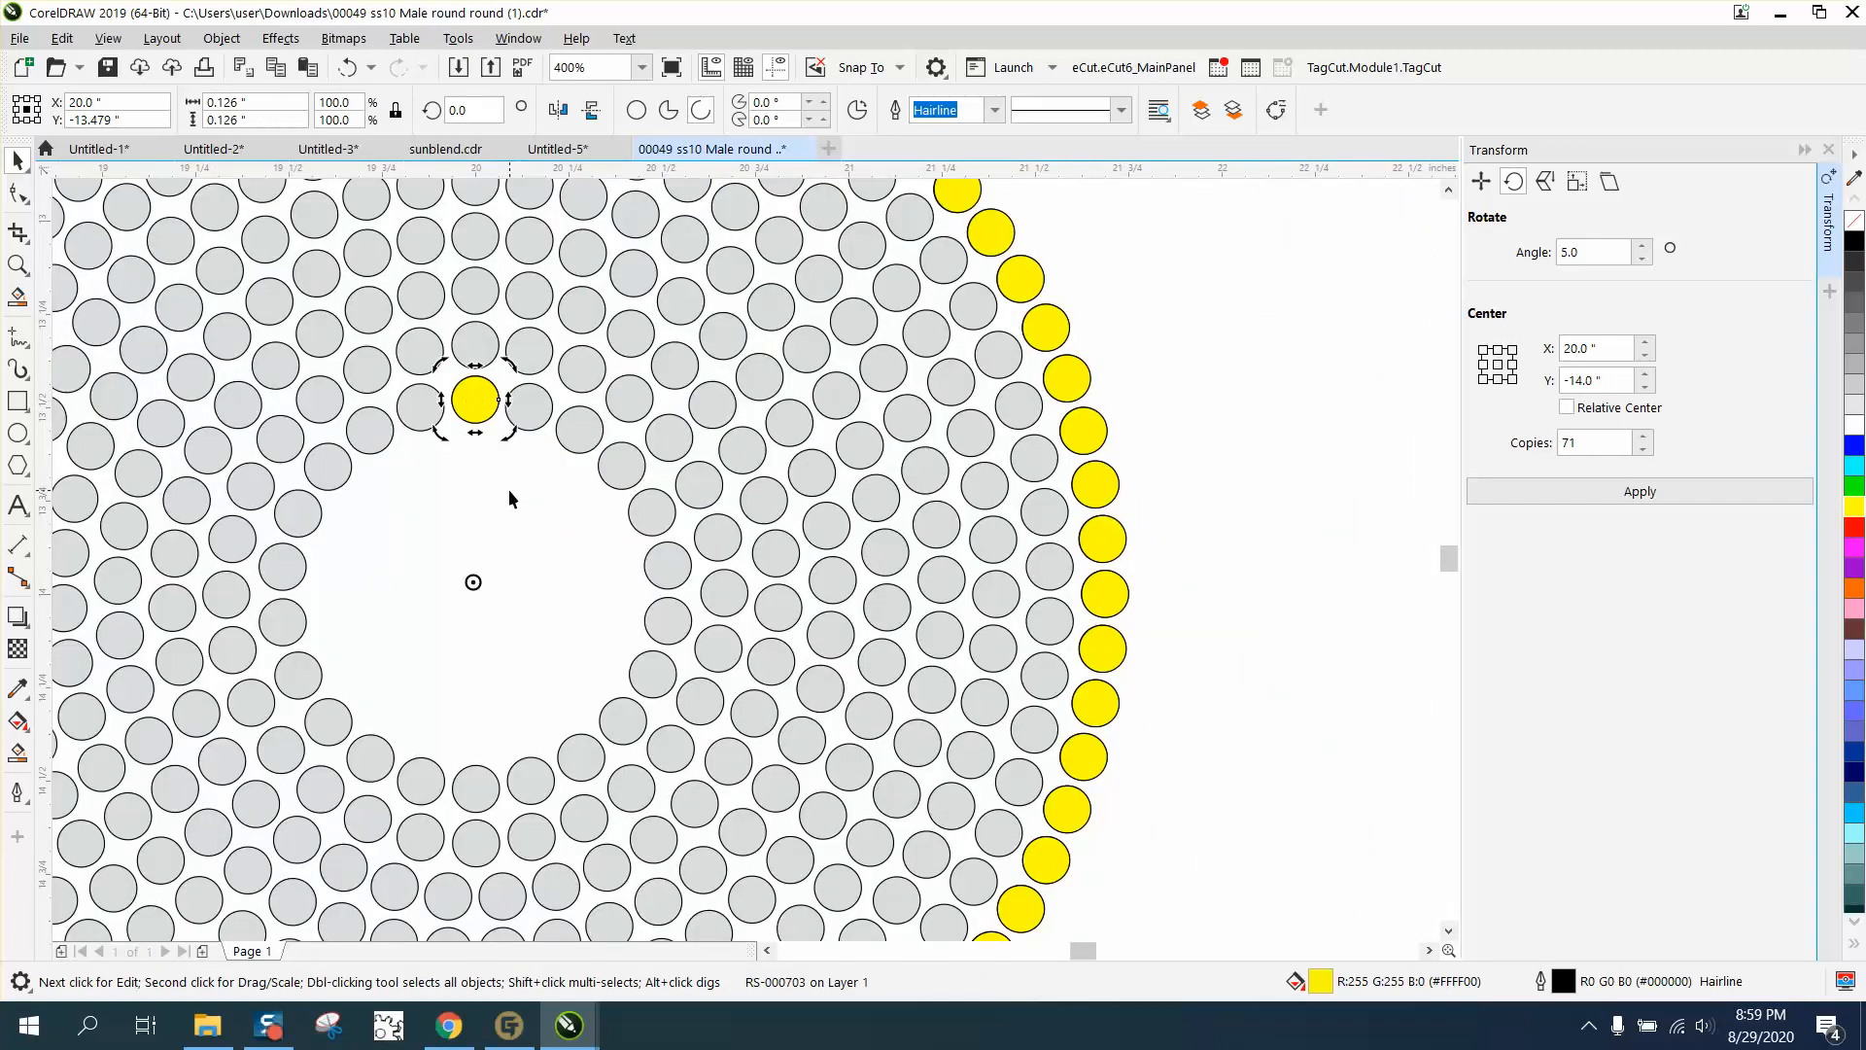
{"action": "left_click", "coordinate": [478, 398]}
{"action": "left_click", "coordinate": [477, 398]}
{"action": "scroll", "coordinate": [529, 481], "scroll_direction": "down", "scroll_amount": 2}
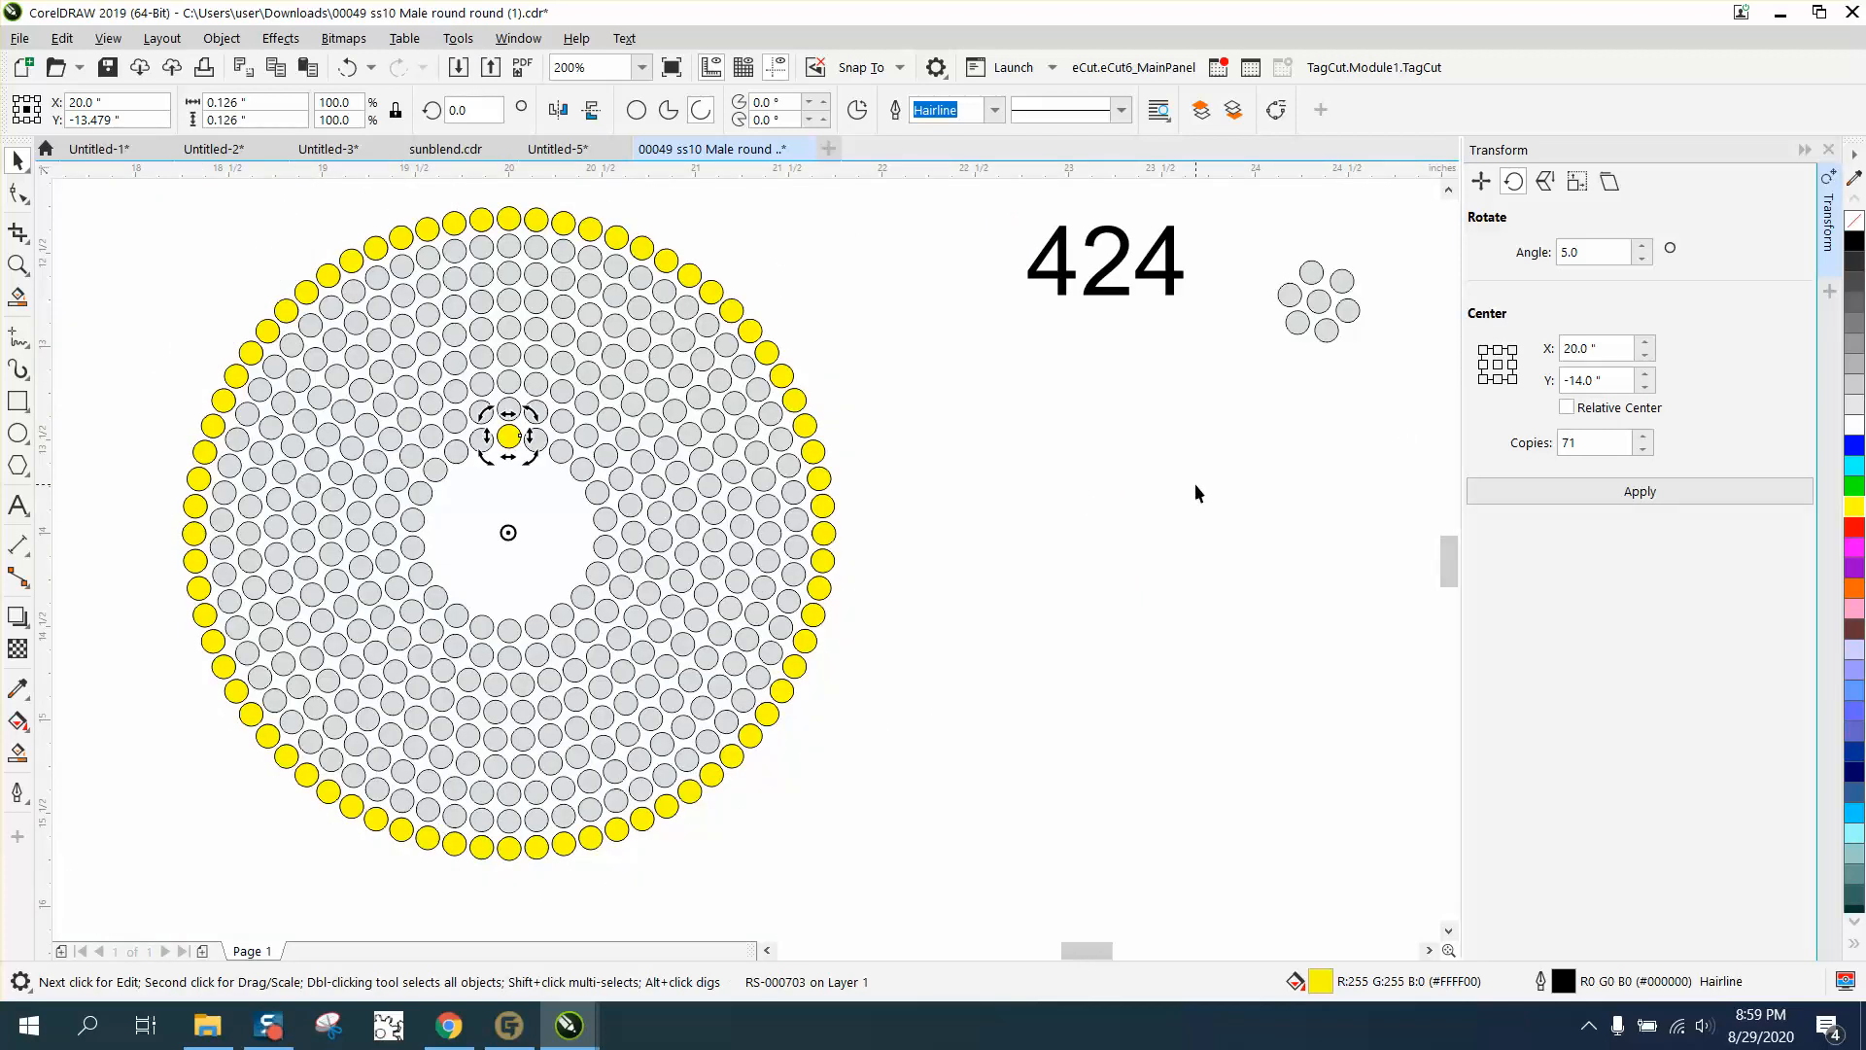
- Divide 360 by 22 in Calculator to get the rotation angle for the innermost ring
{"action": "key", "text": "XF86Calculator"}
{"action": "type", "text": "360"}
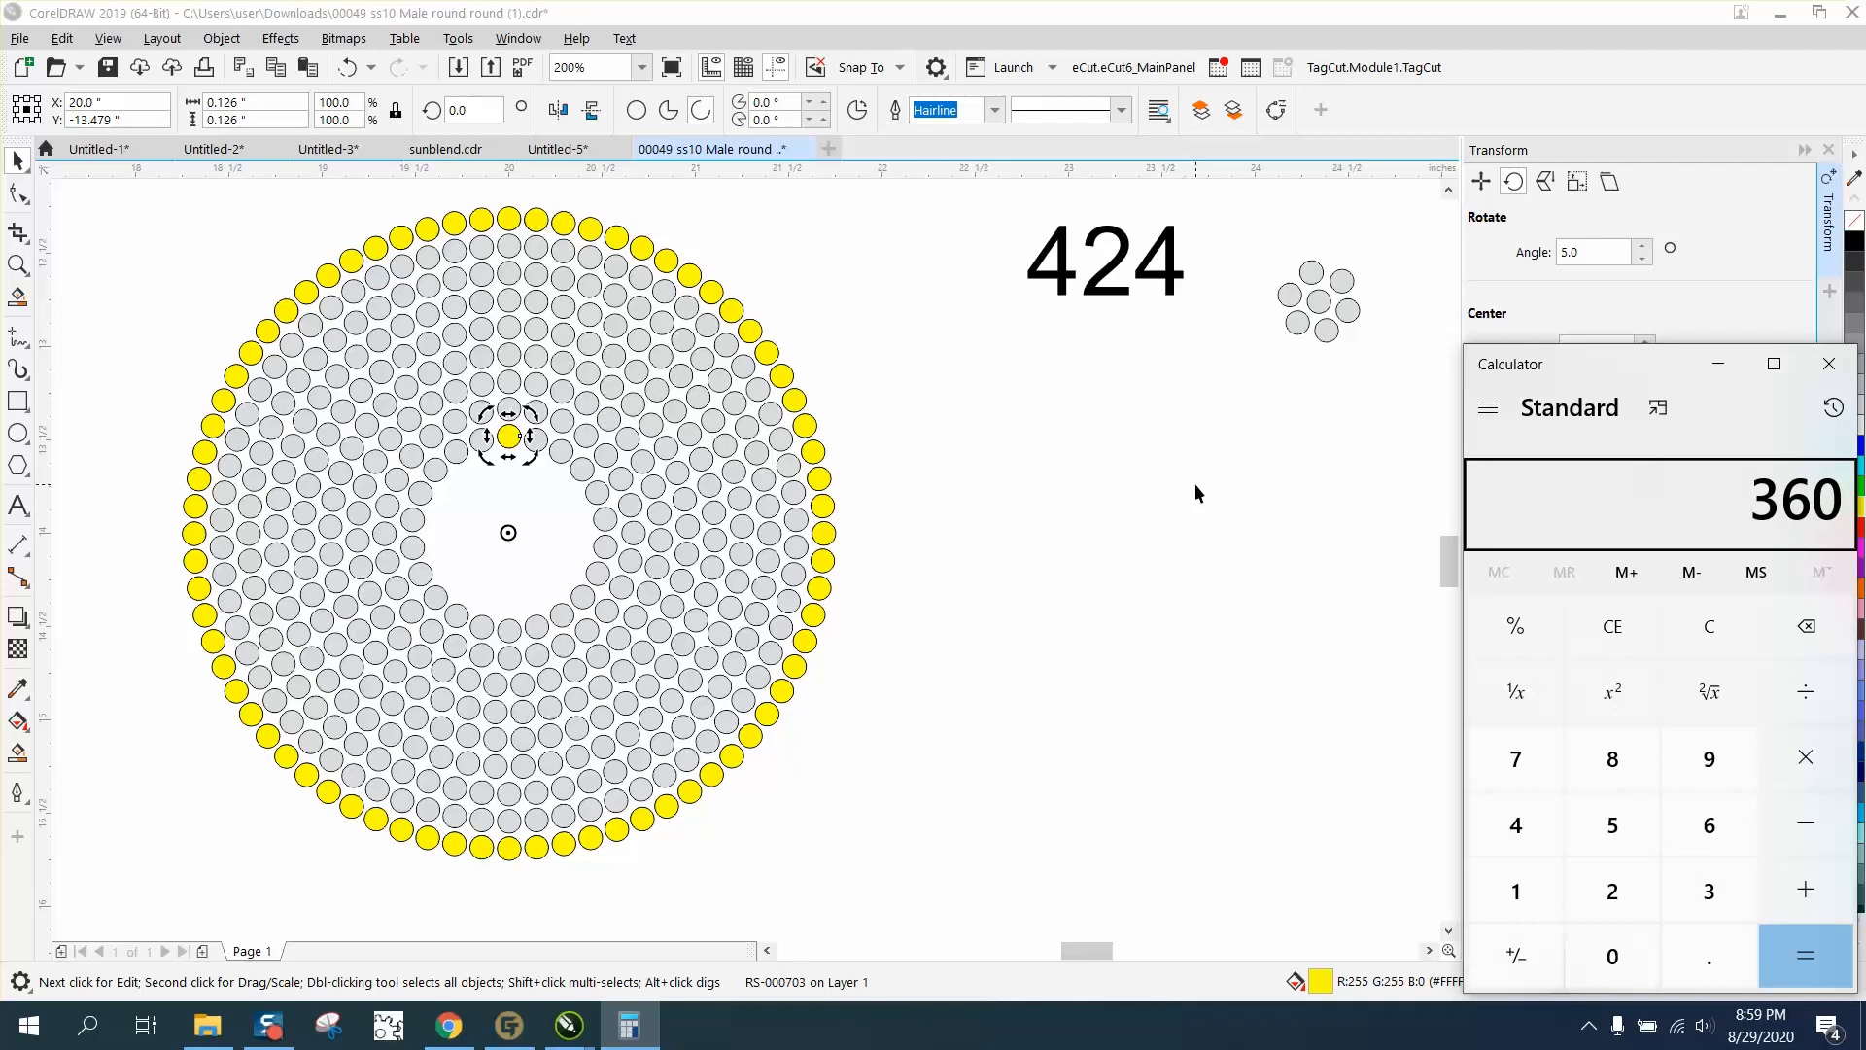
{"action": "type", "text": "/22"}
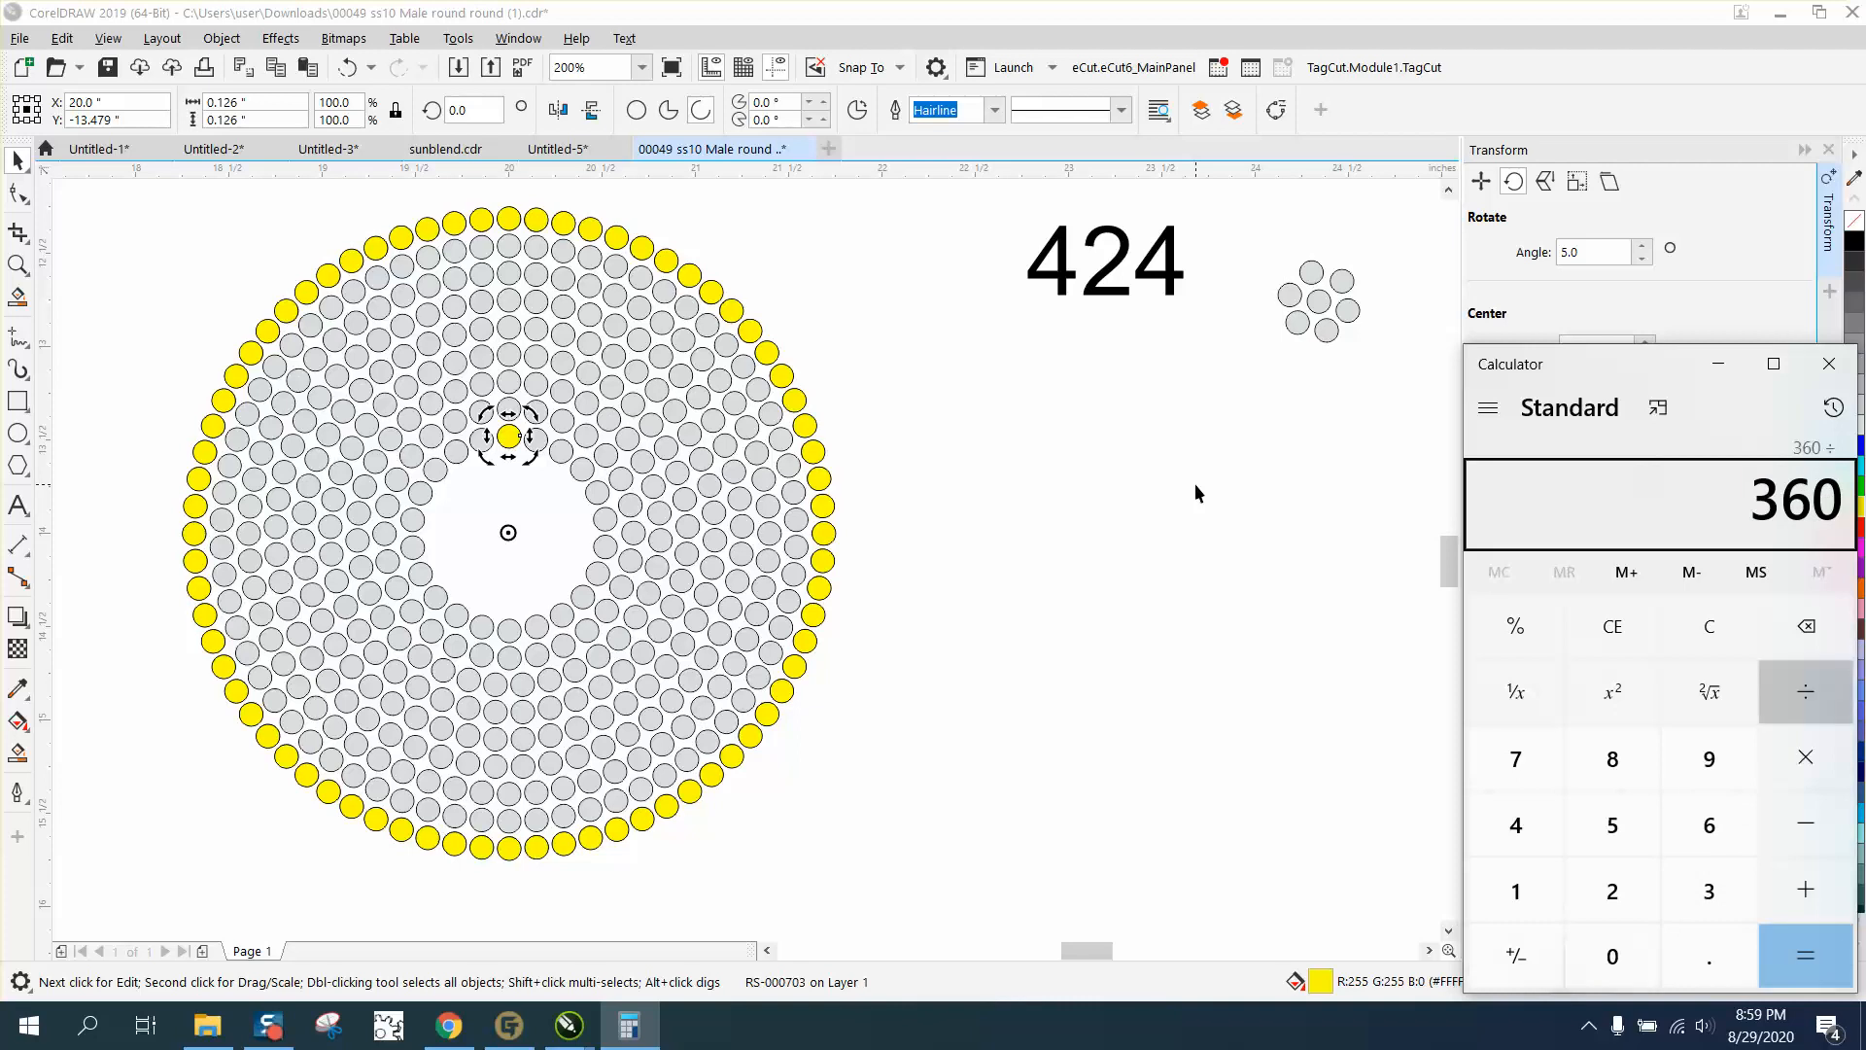
{"action": "key", "text": "Return"}
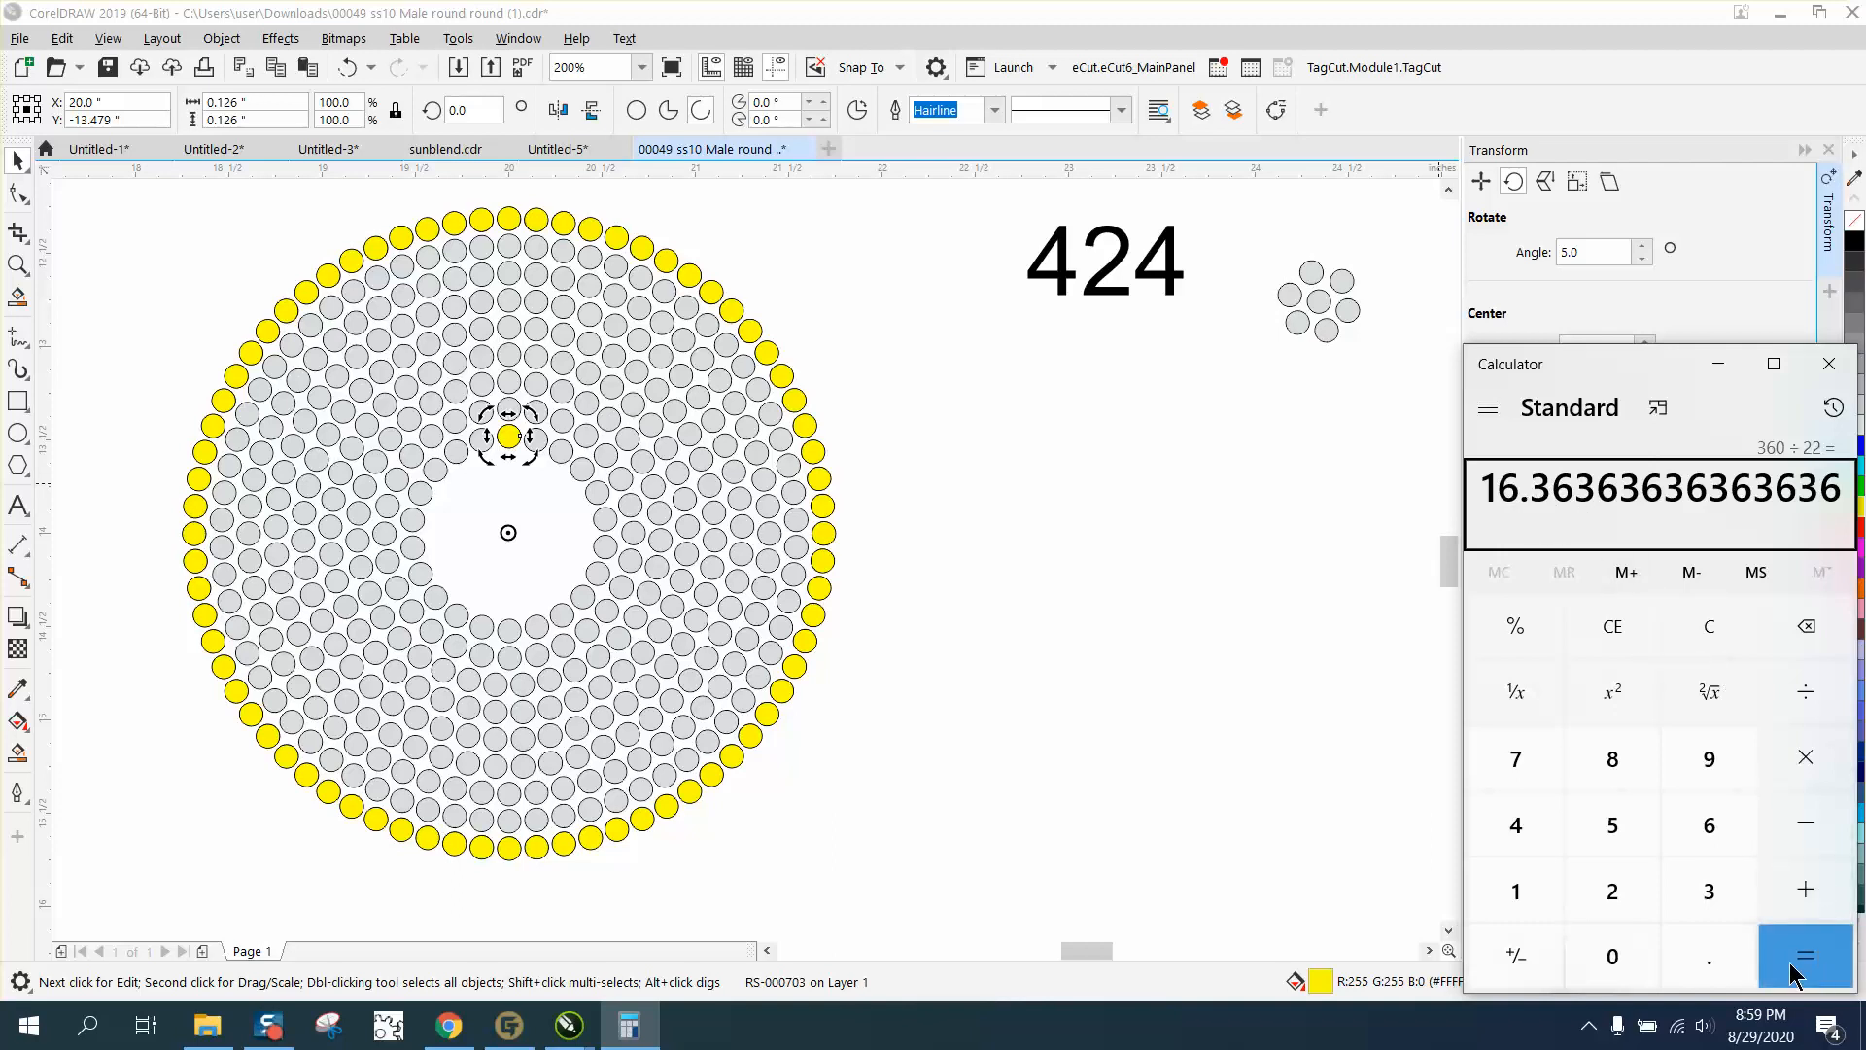
- Rotate the inner yellow circle around the ring centre by 16.363 degrees with 21 copies to fill the innermost ring
{"action": "left_click", "coordinate": [1262, 768]}
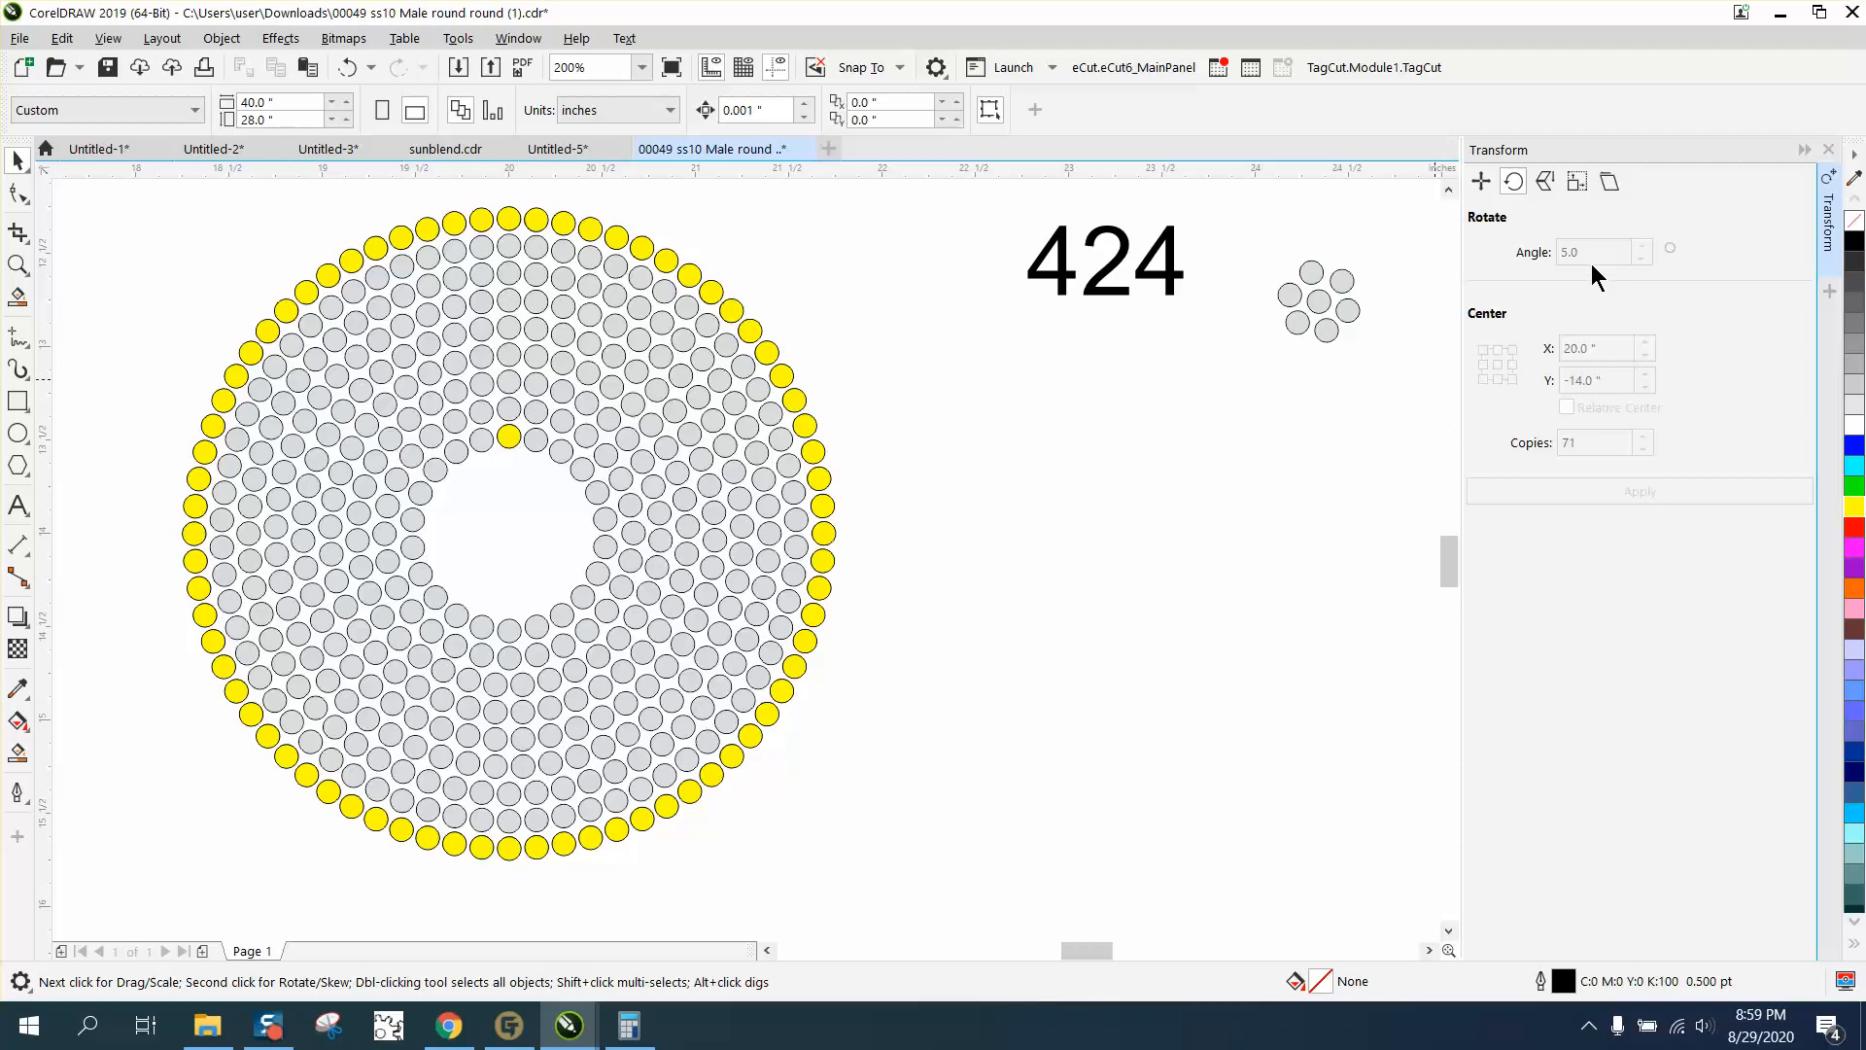
{"action": "left_click", "coordinate": [503, 437]}
{"action": "left_click", "coordinate": [503, 438]}
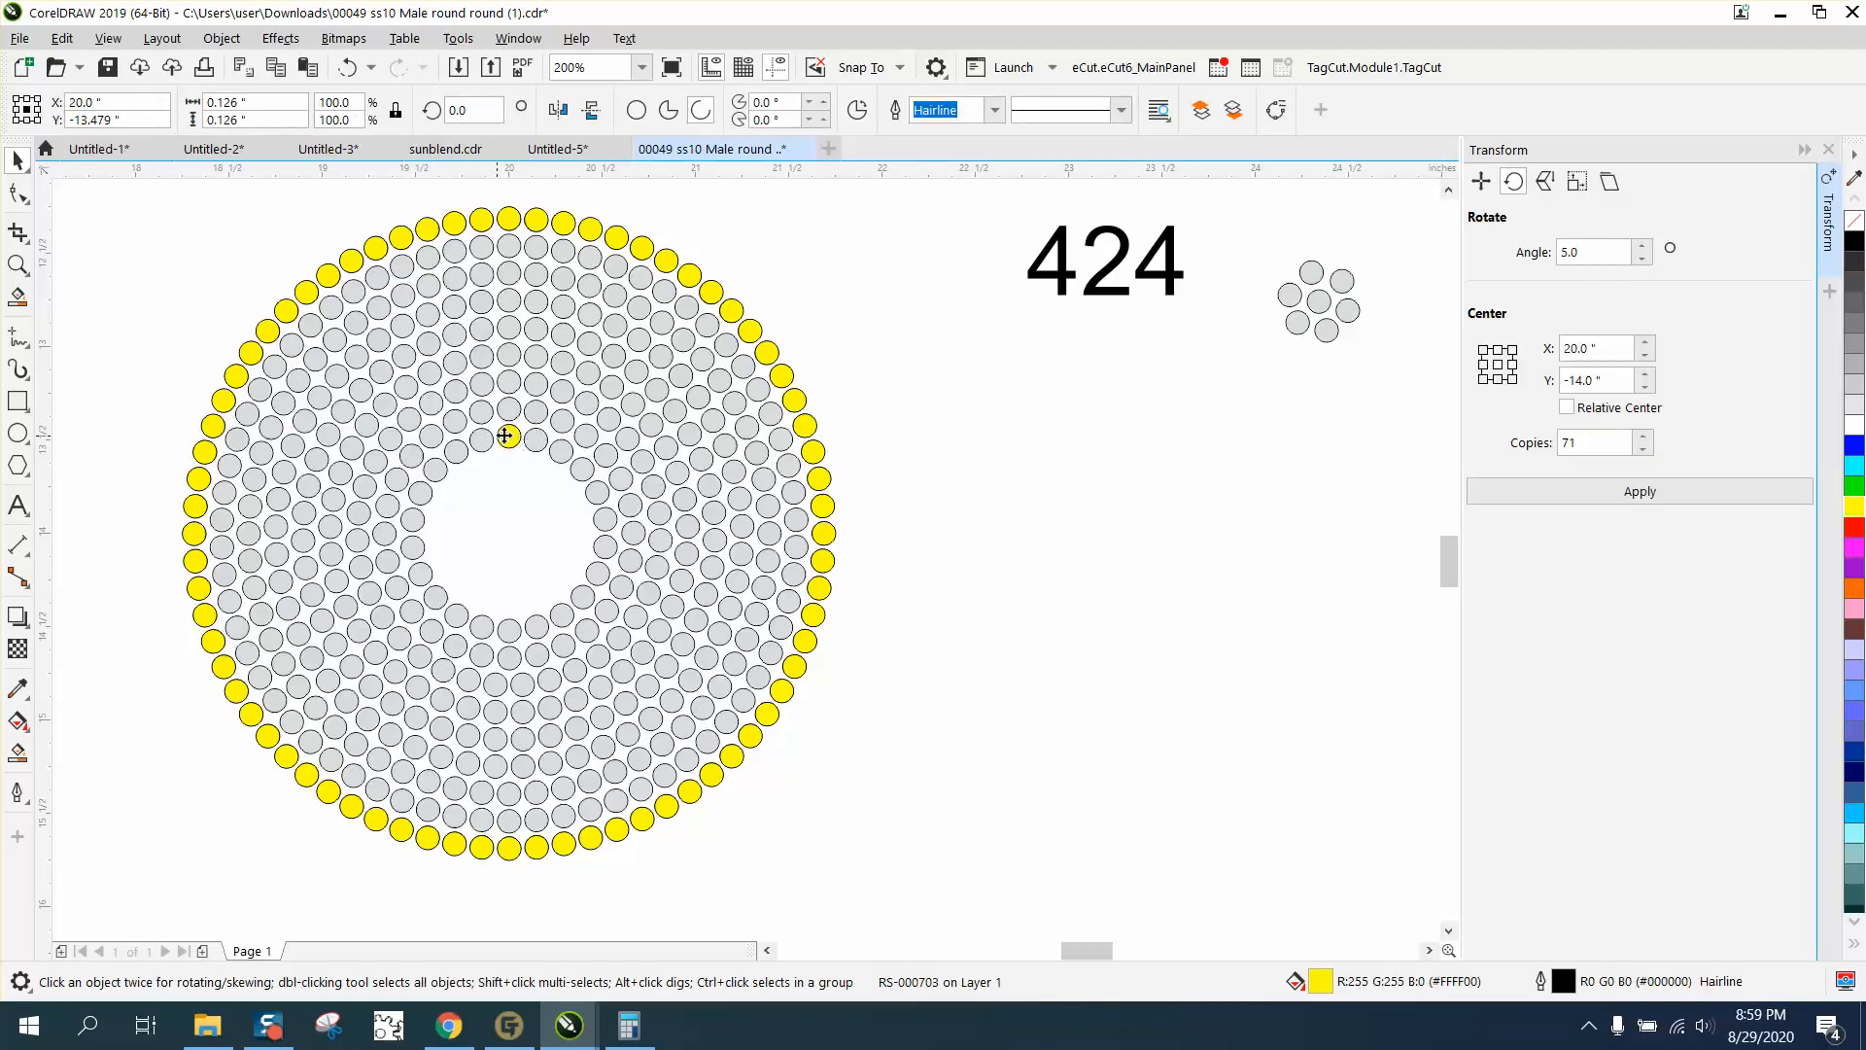
{"action": "double_click", "coordinate": [1599, 255]}
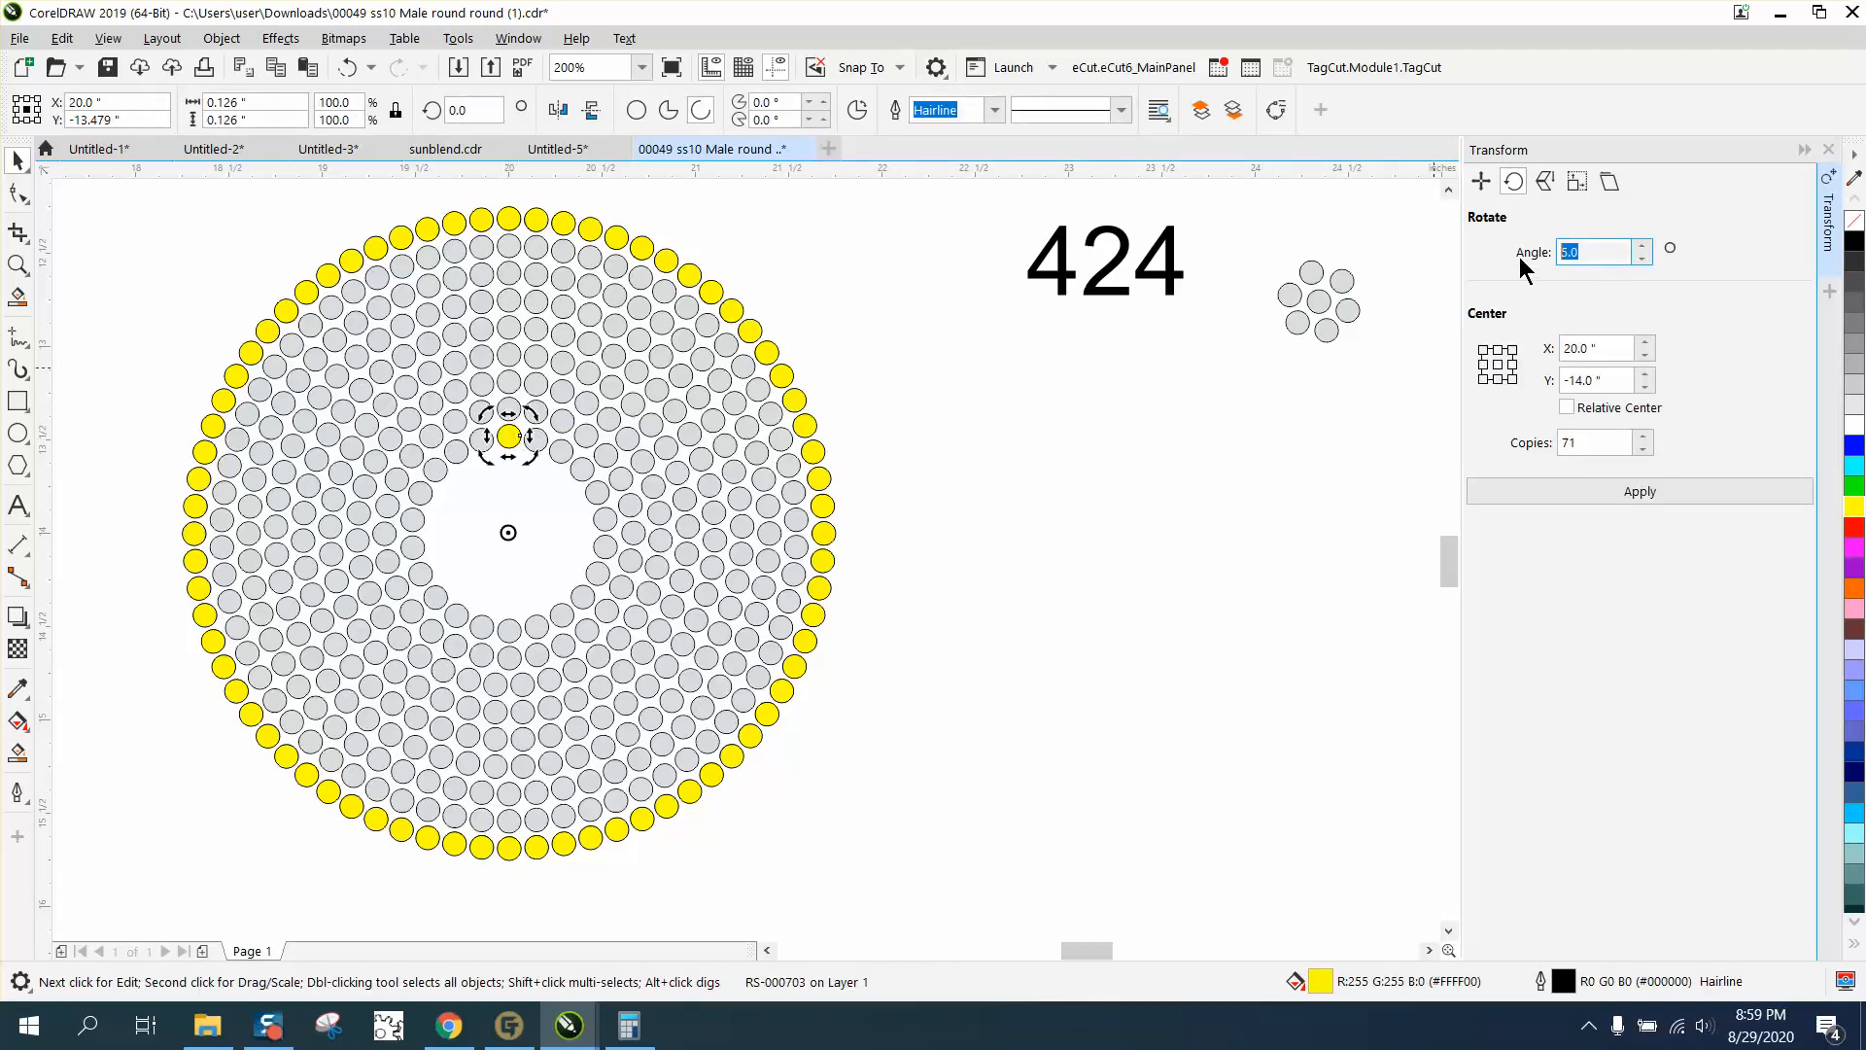
{"action": "type", "text": "16.363"}
{"action": "double_click", "coordinate": [1600, 443]}
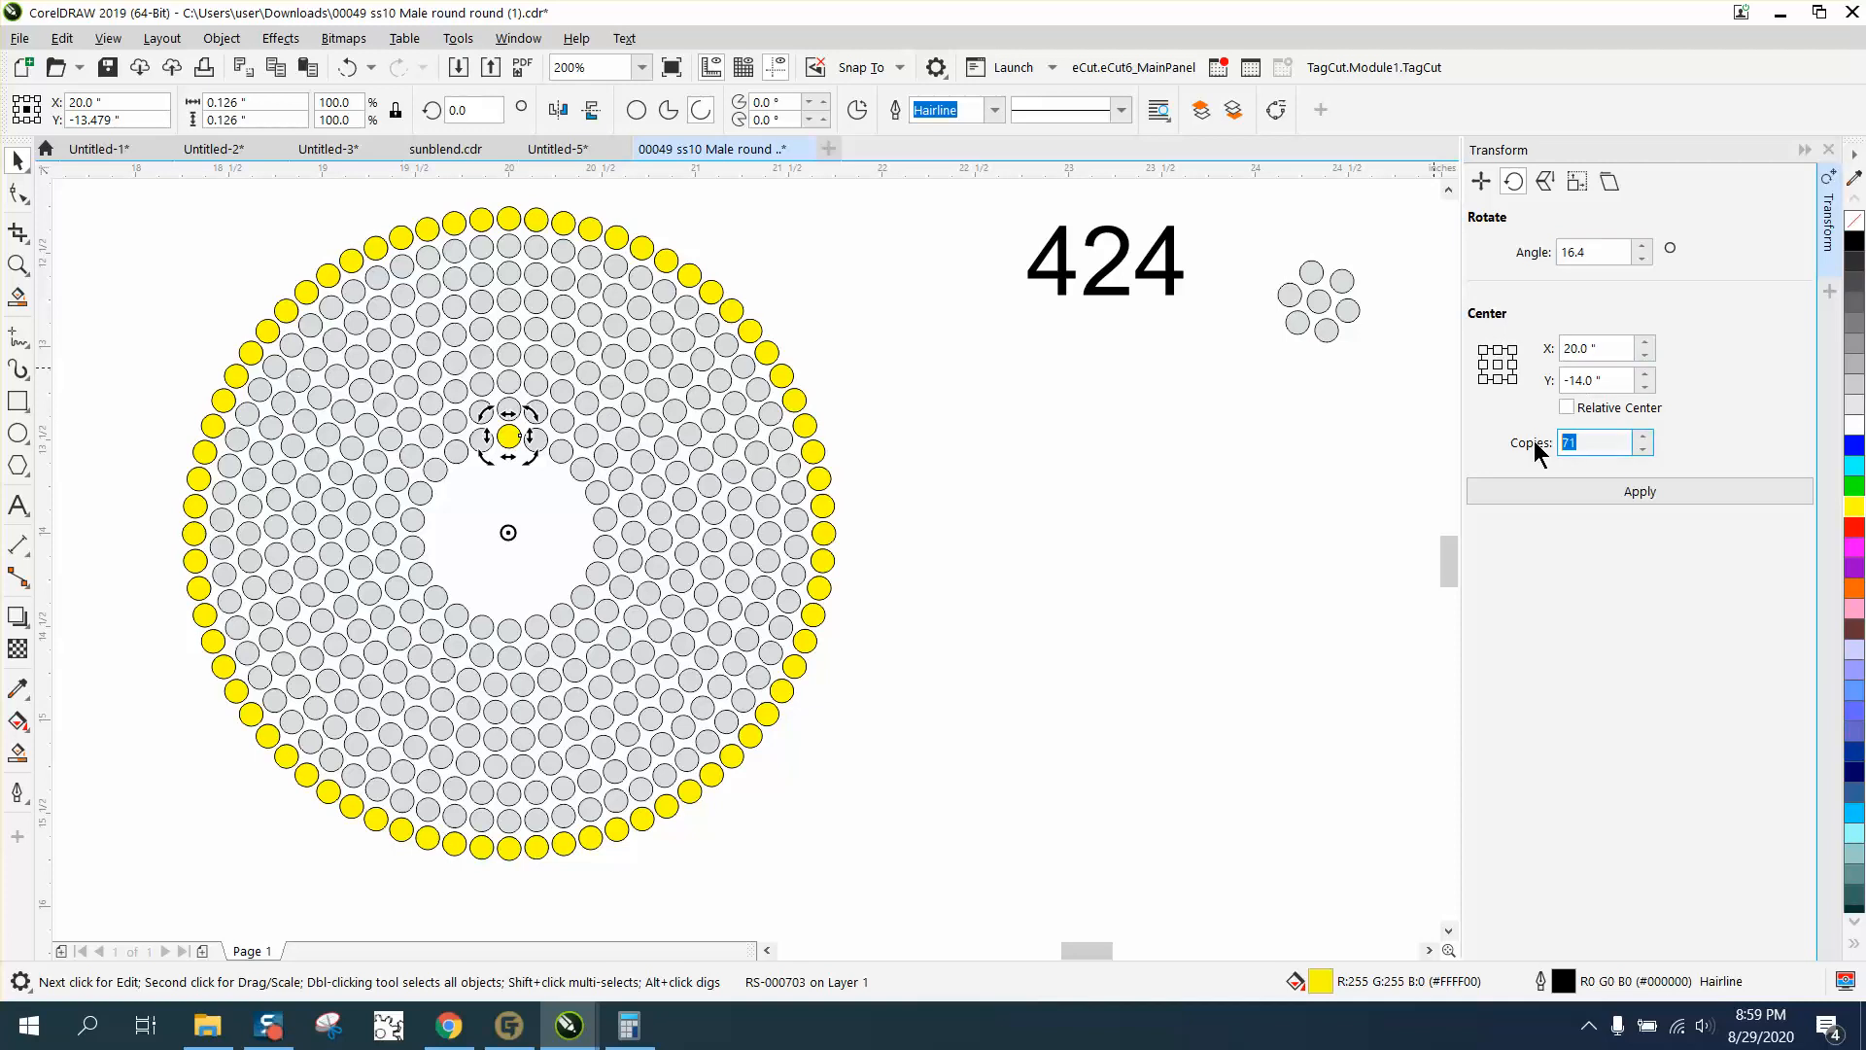
{"action": "type", "text": "21"}
{"action": "key", "text": "Return"}
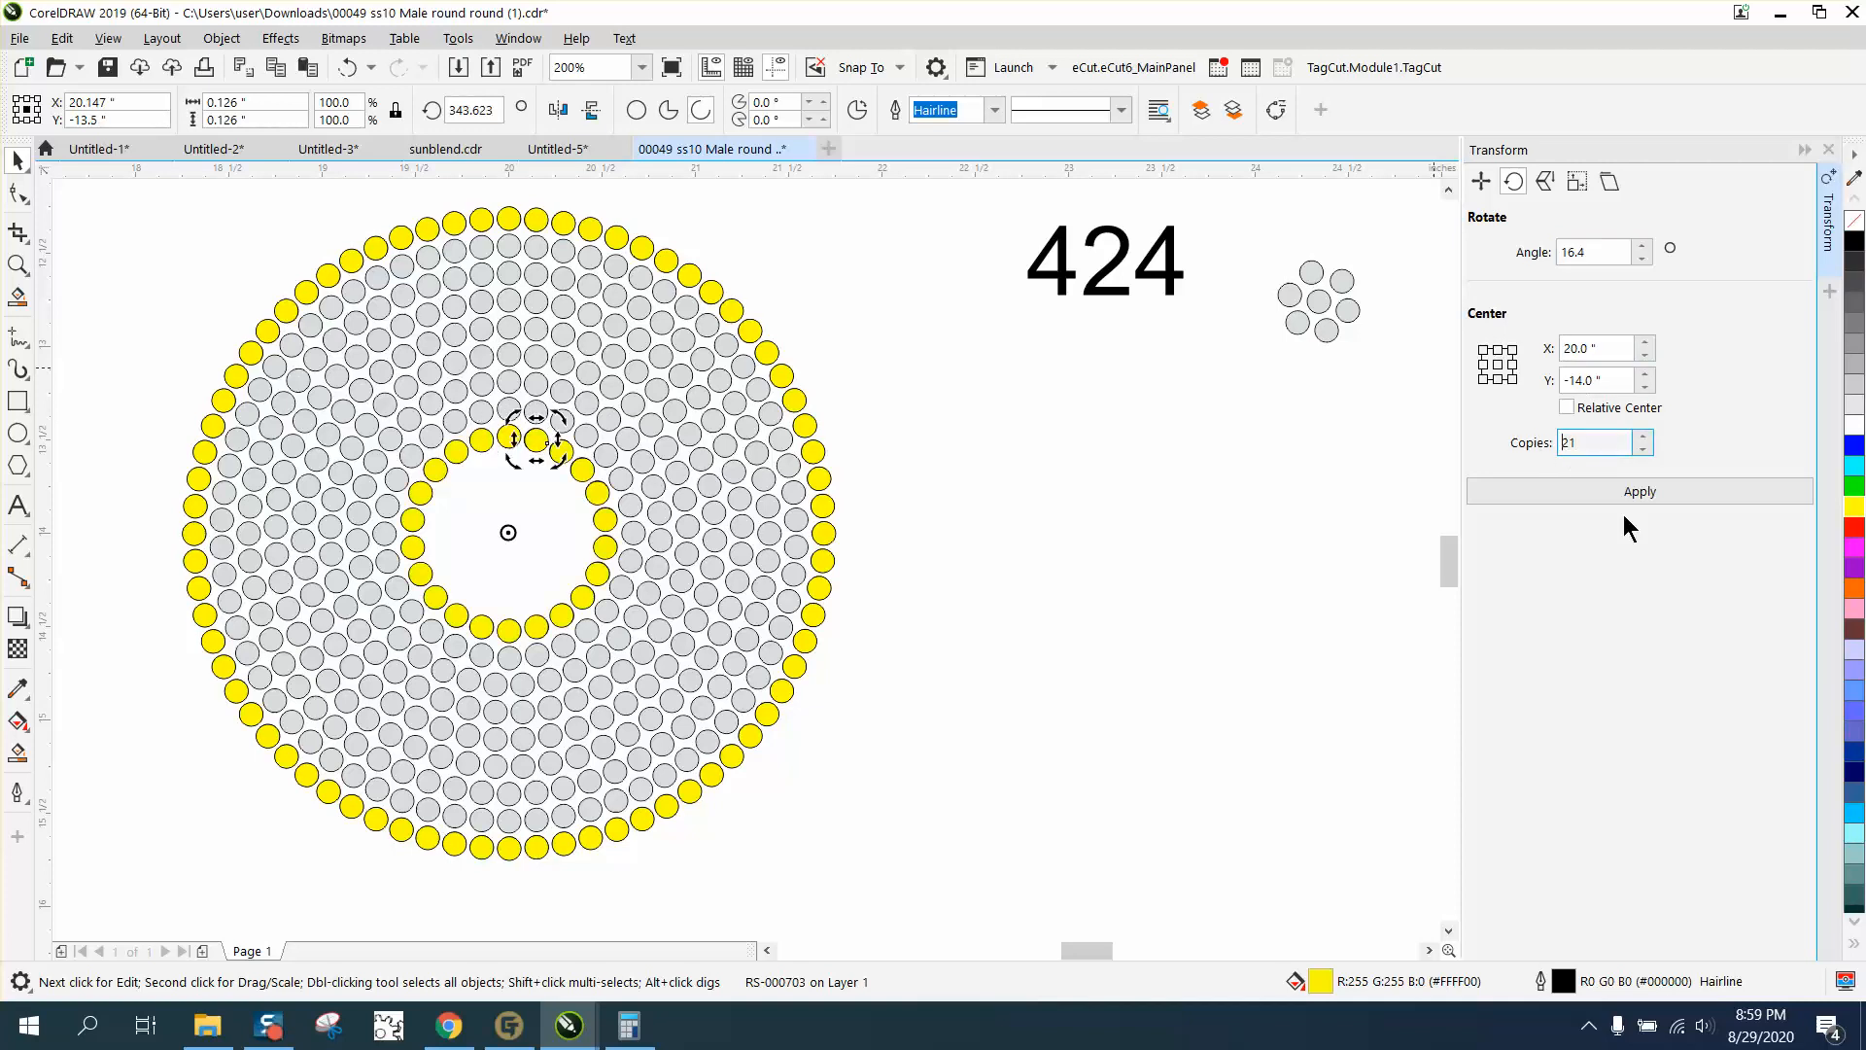
{"action": "left_click", "coordinate": [1091, 522]}
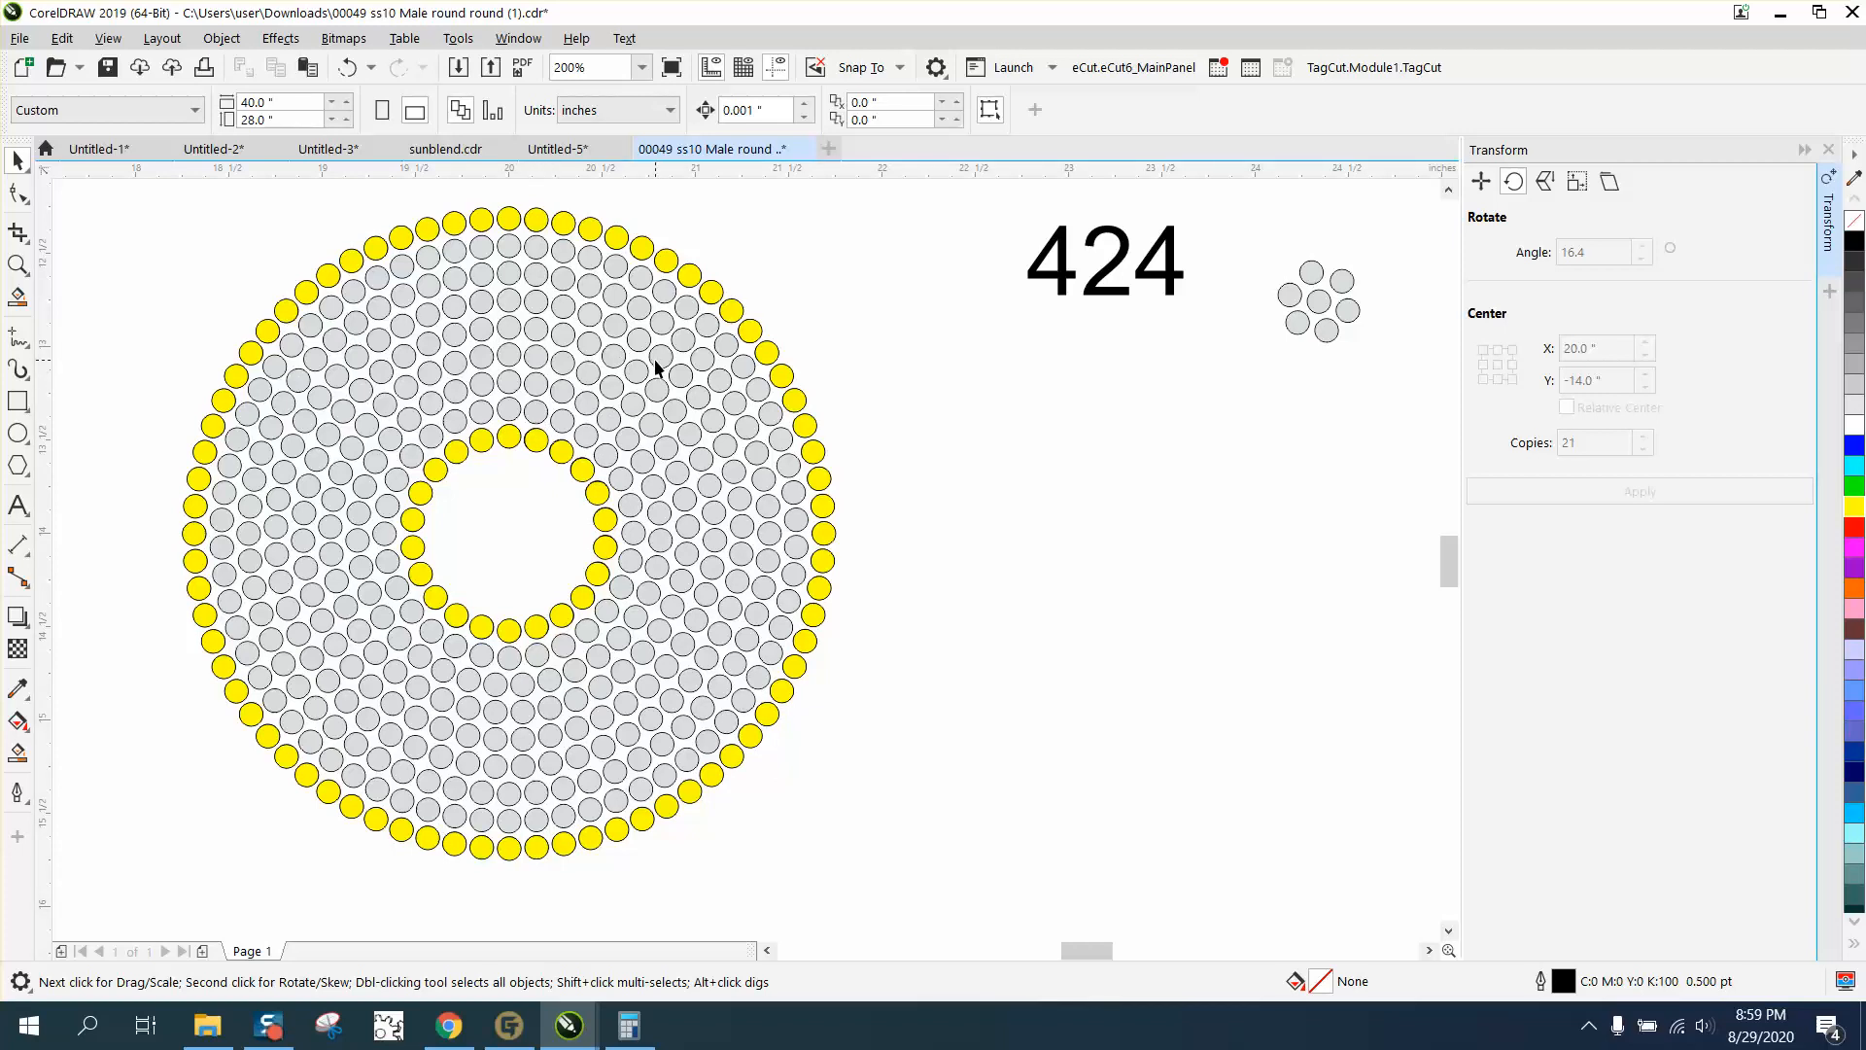
- Set the nudge distance to 5 inches with nothing selected
{"action": "scroll", "coordinate": [656, 368], "scroll_direction": "down", "scroll_amount": 1}
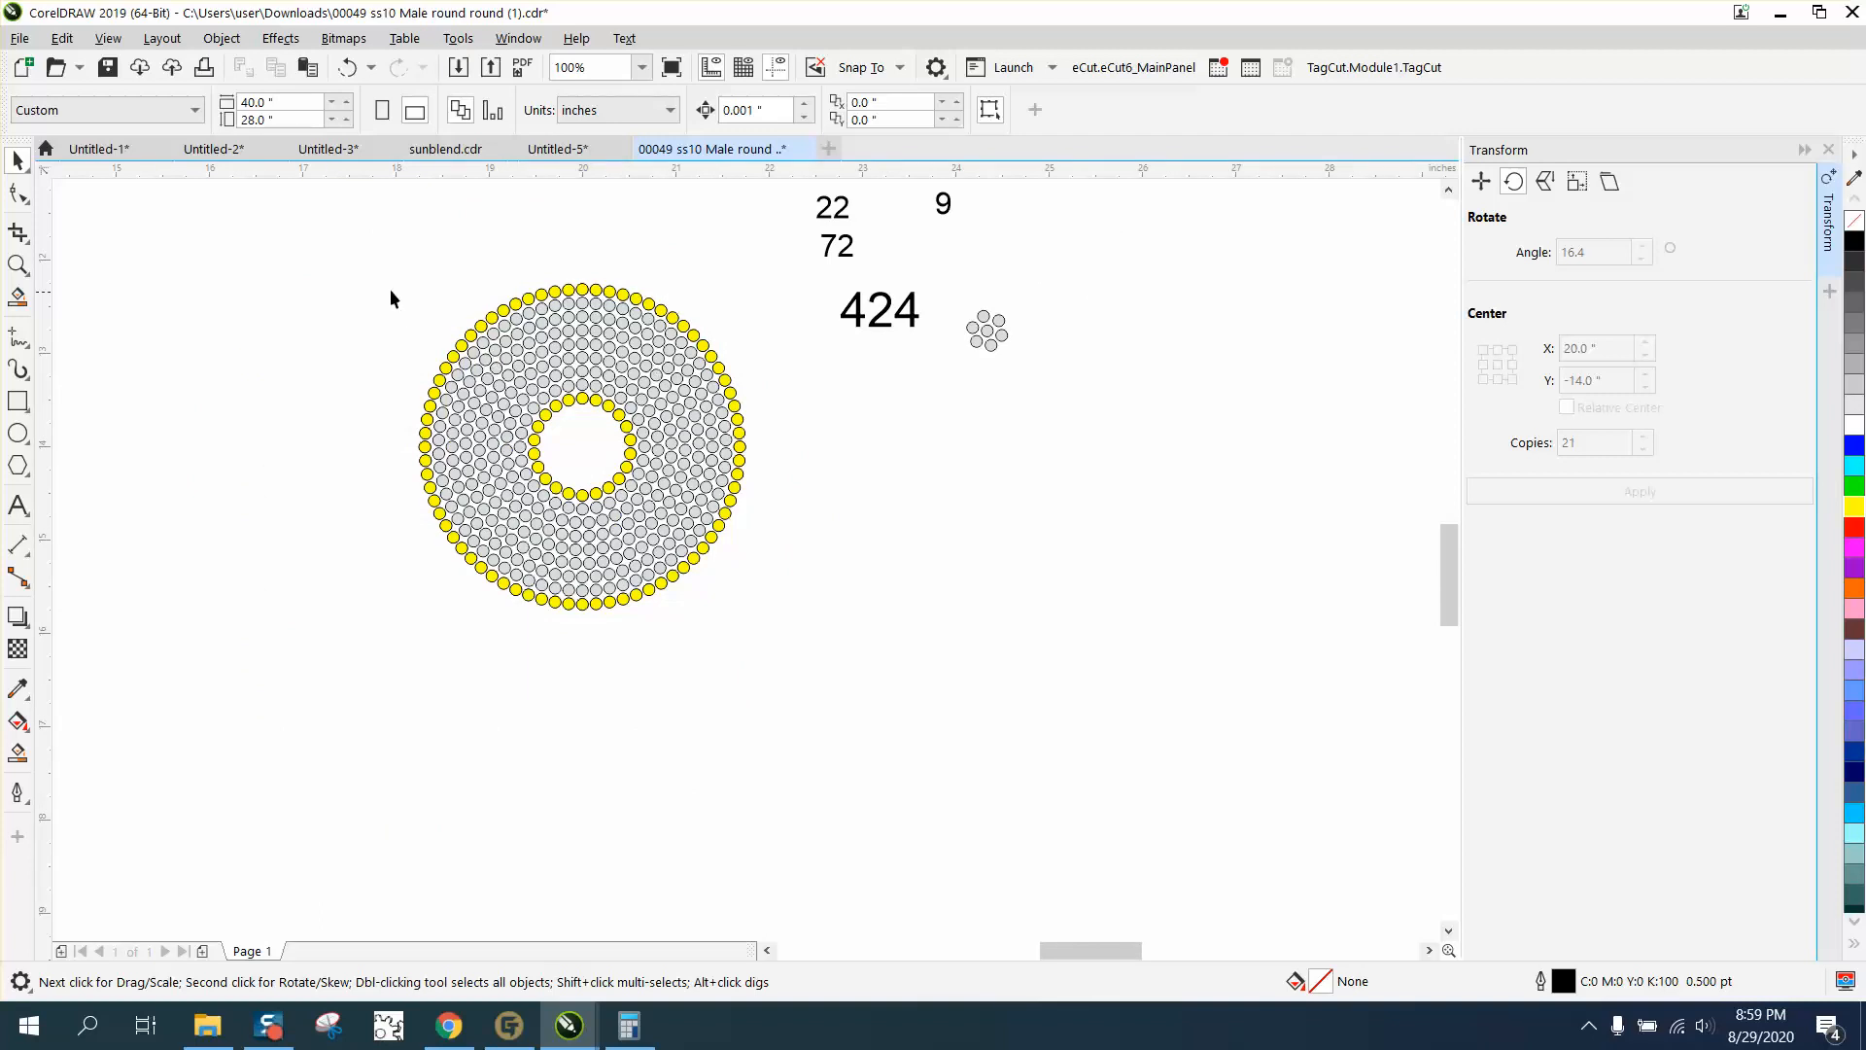
{"action": "mouse_move", "coordinate": [387, 265]}
{"action": "left_mouse_down"}
{"action": "mouse_move", "coordinate": [424, 352]}
{"action": "mouse_move", "coordinate": [687, 581]}
{"action": "mouse_move", "coordinate": [783, 624]}
{"action": "left_mouse_up"}
{"action": "left_click", "coordinate": [825, 530]}
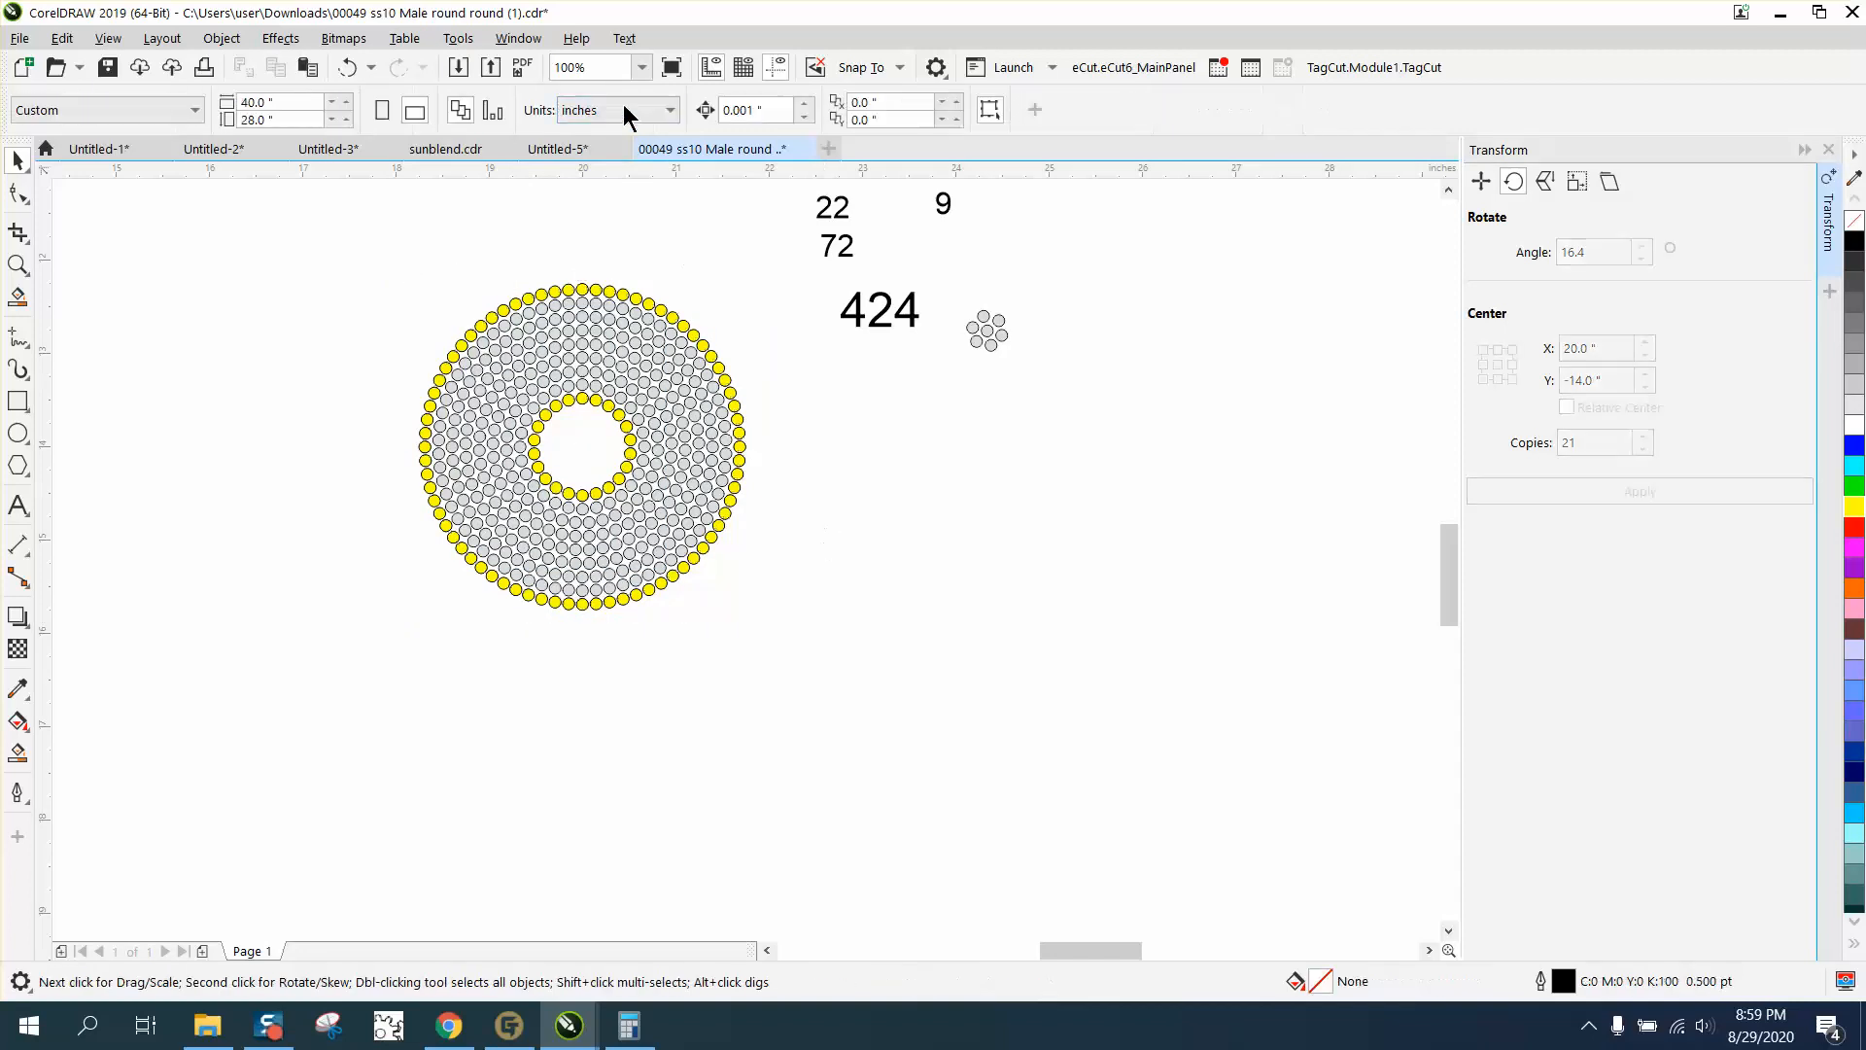
{"action": "triple_click", "coordinate": [776, 116]}
{"action": "type", "text": "5"}
- Move both yellow rings 5 inches down off the gray layout, and undo that move
{"action": "left_click_drag", "start_coordinate": [370, 253], "coordinate": [805, 647]}
{"action": "key", "text": "Down"}
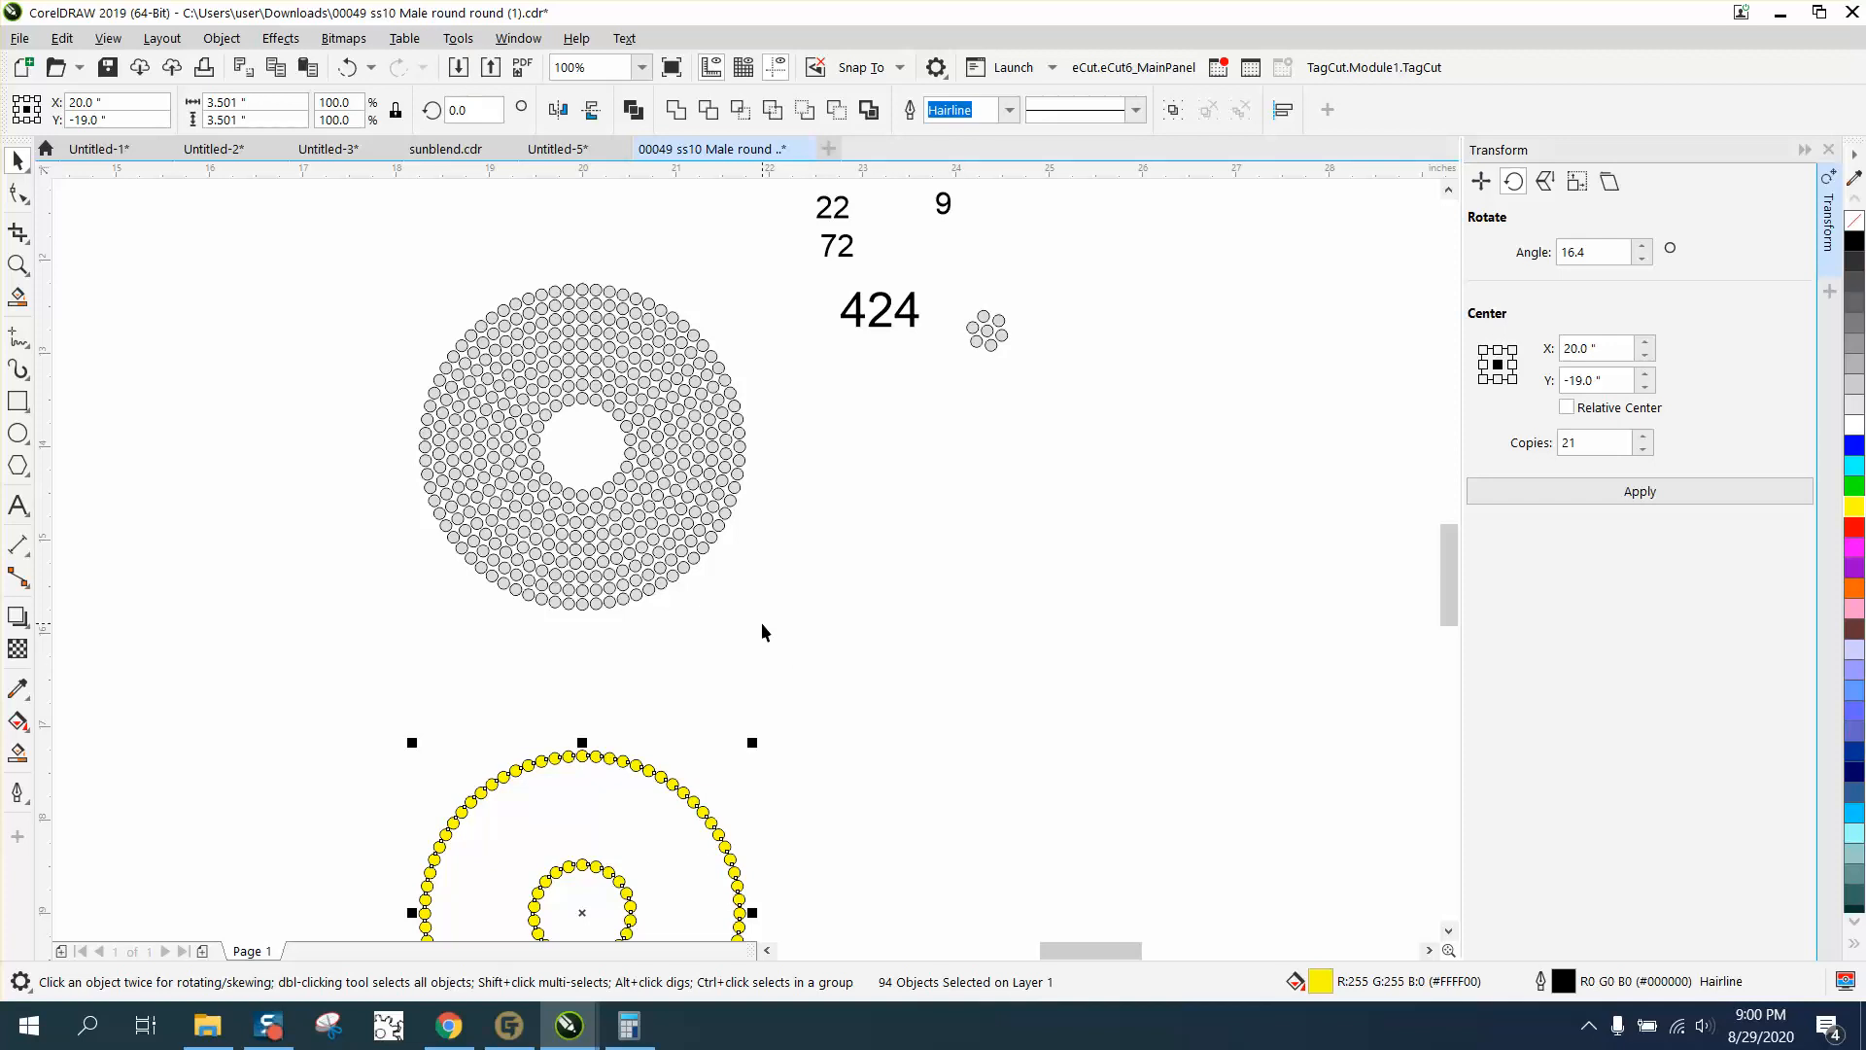
{"action": "left_click", "coordinate": [345, 68]}
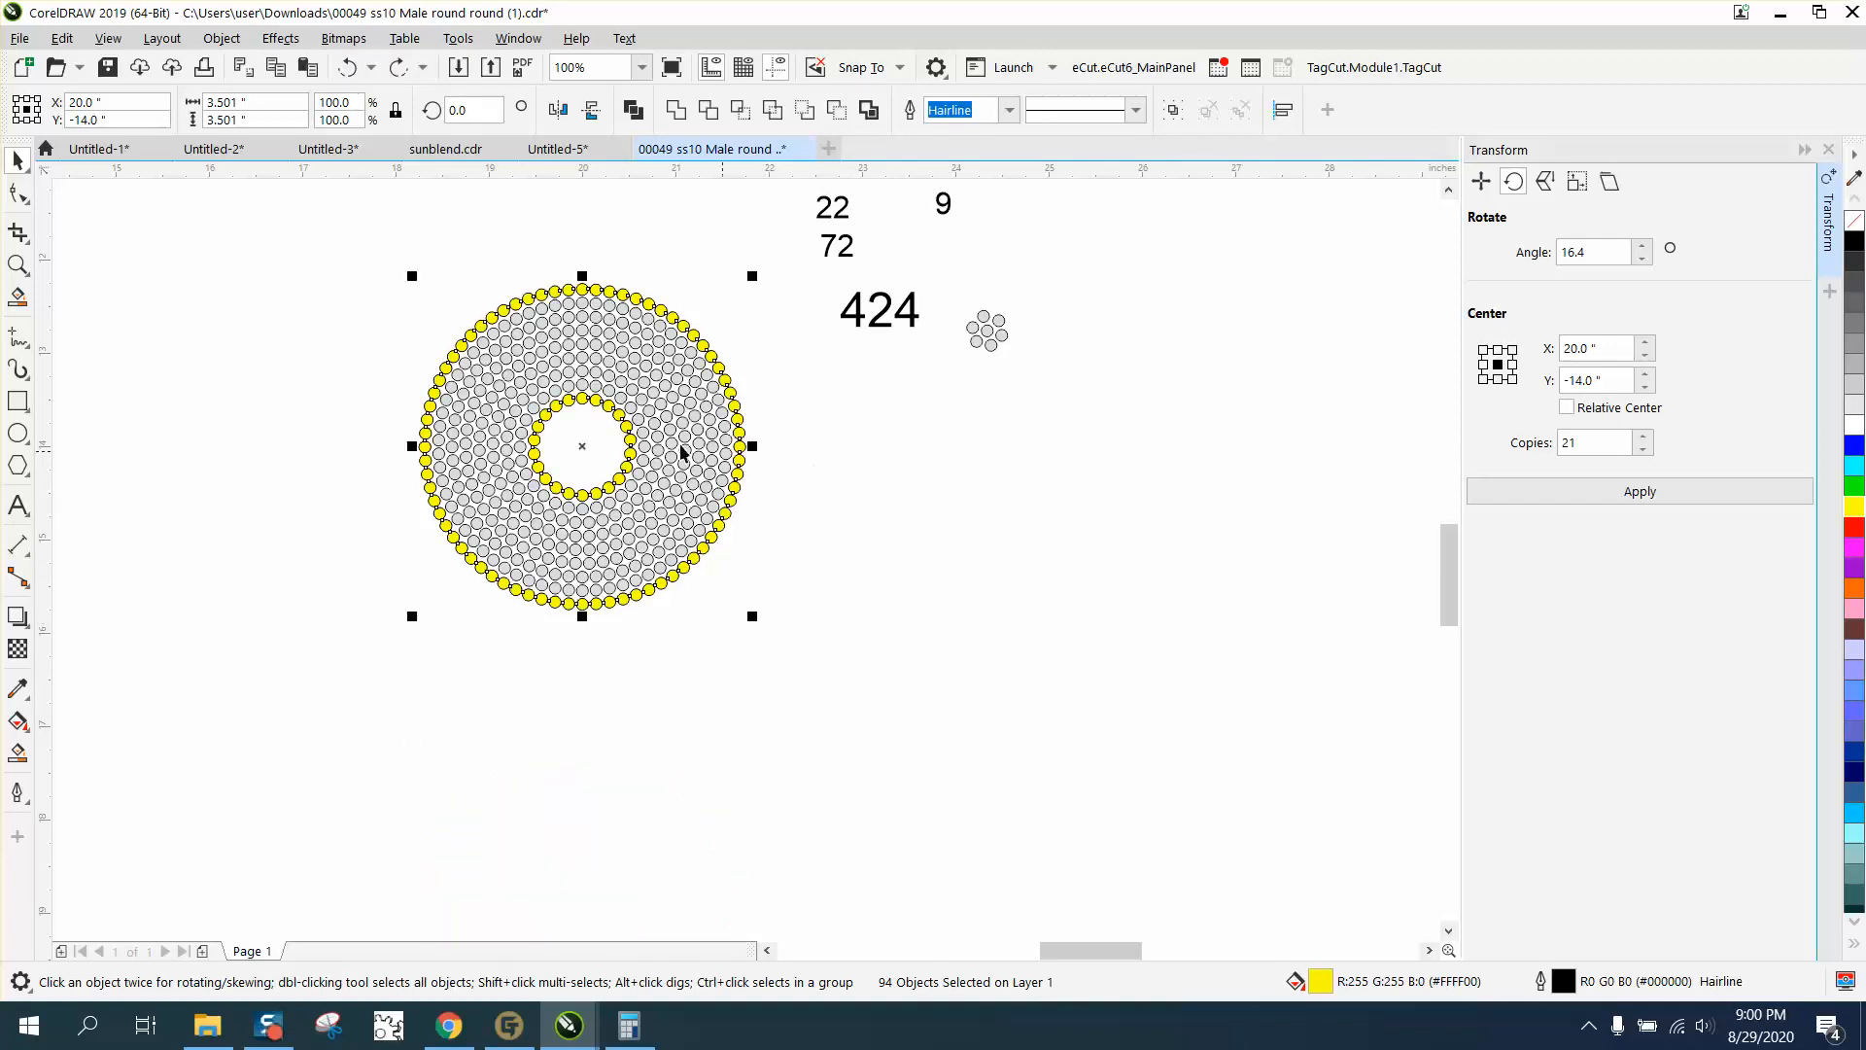
- Examine up close how the yellow outer and inner rings line up with the gray circles of the original layout
{"action": "left_click", "coordinate": [17, 264]}
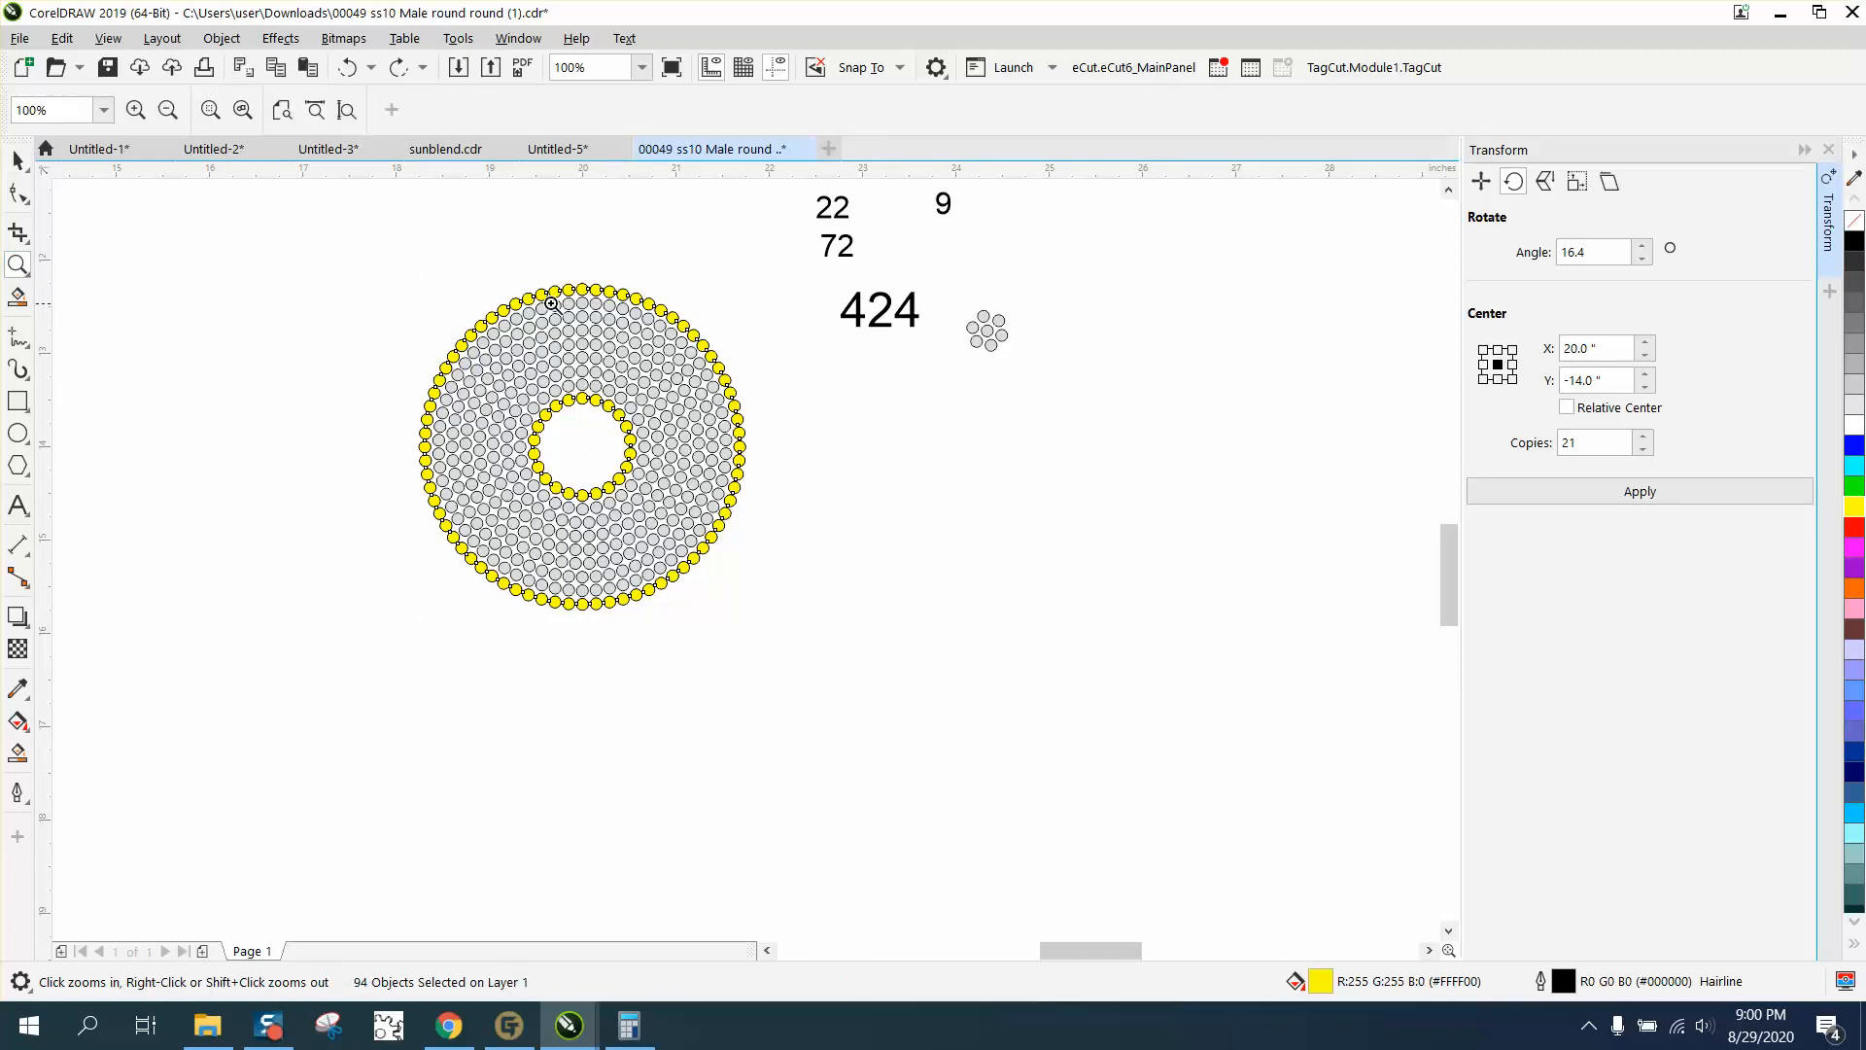
{"action": "left_click_drag", "start_coordinate": [549, 278], "coordinate": [709, 480]}
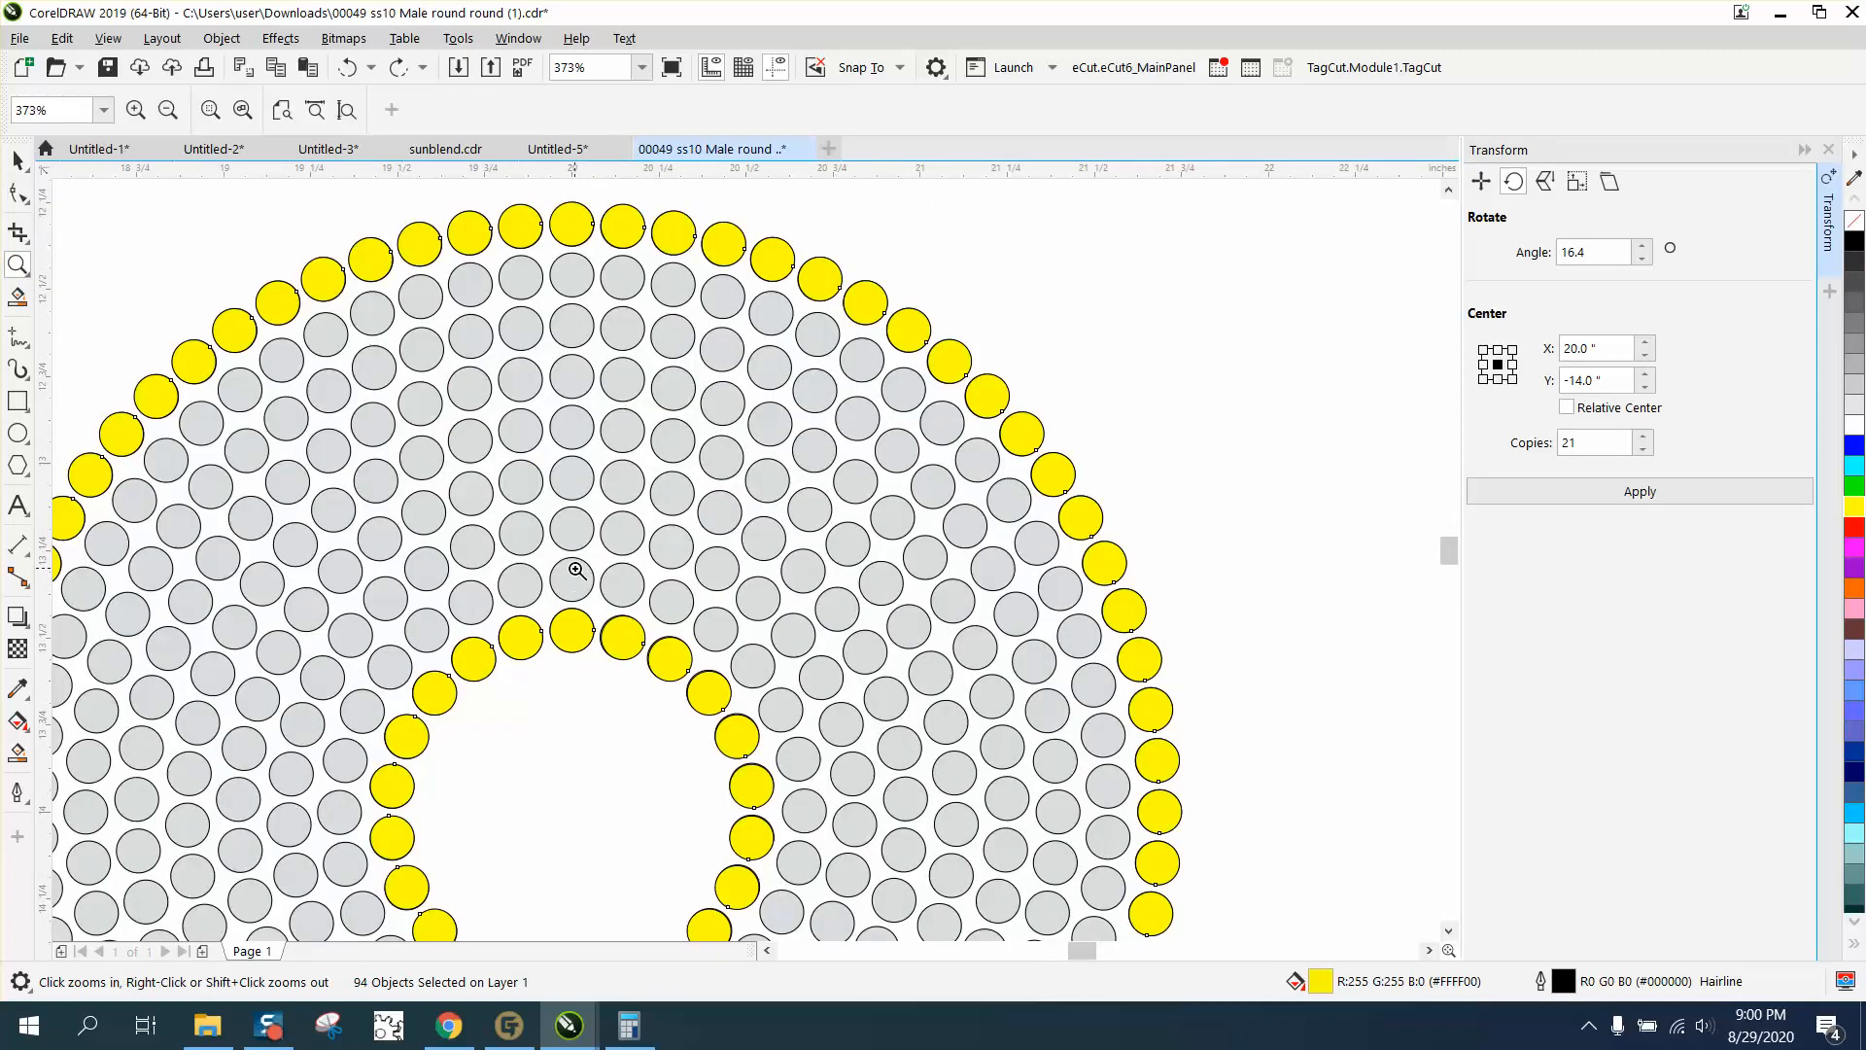
{"action": "scroll", "coordinate": [578, 552], "scroll_direction": "down", "scroll_amount": 2}
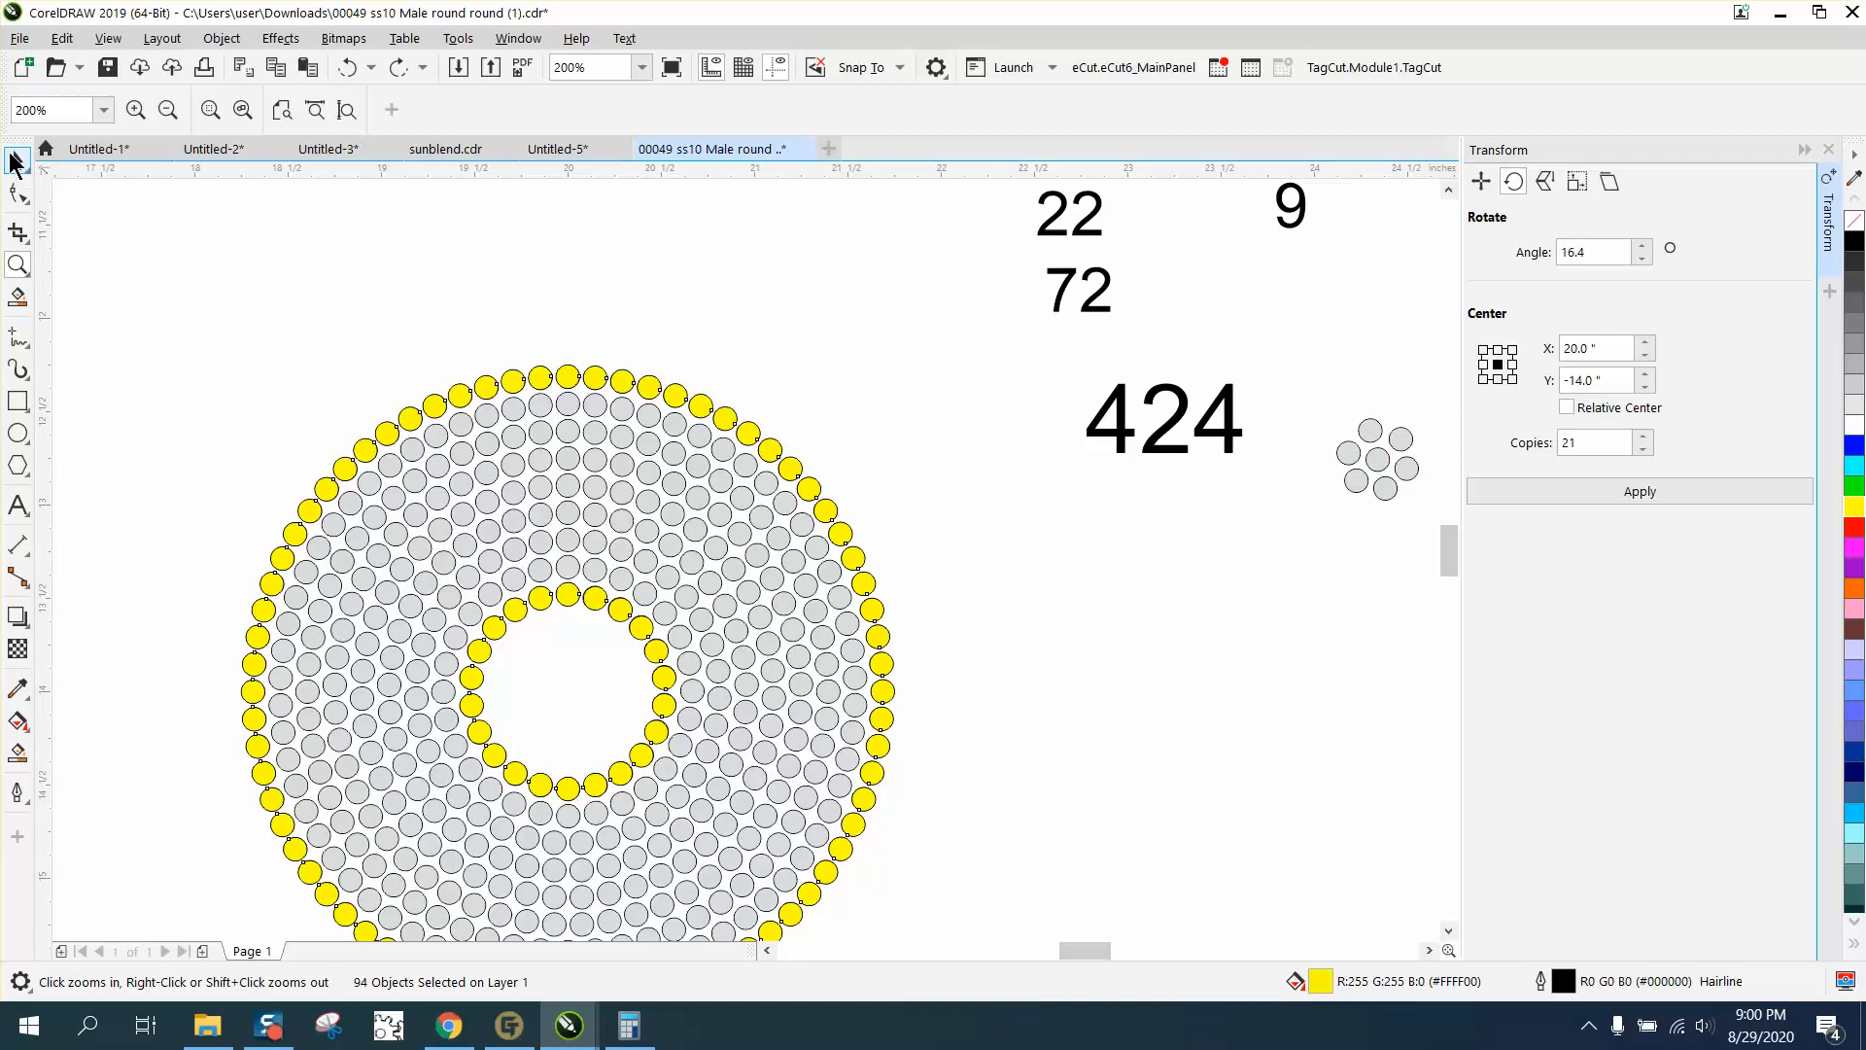
{"action": "left_click", "coordinate": [18, 160]}
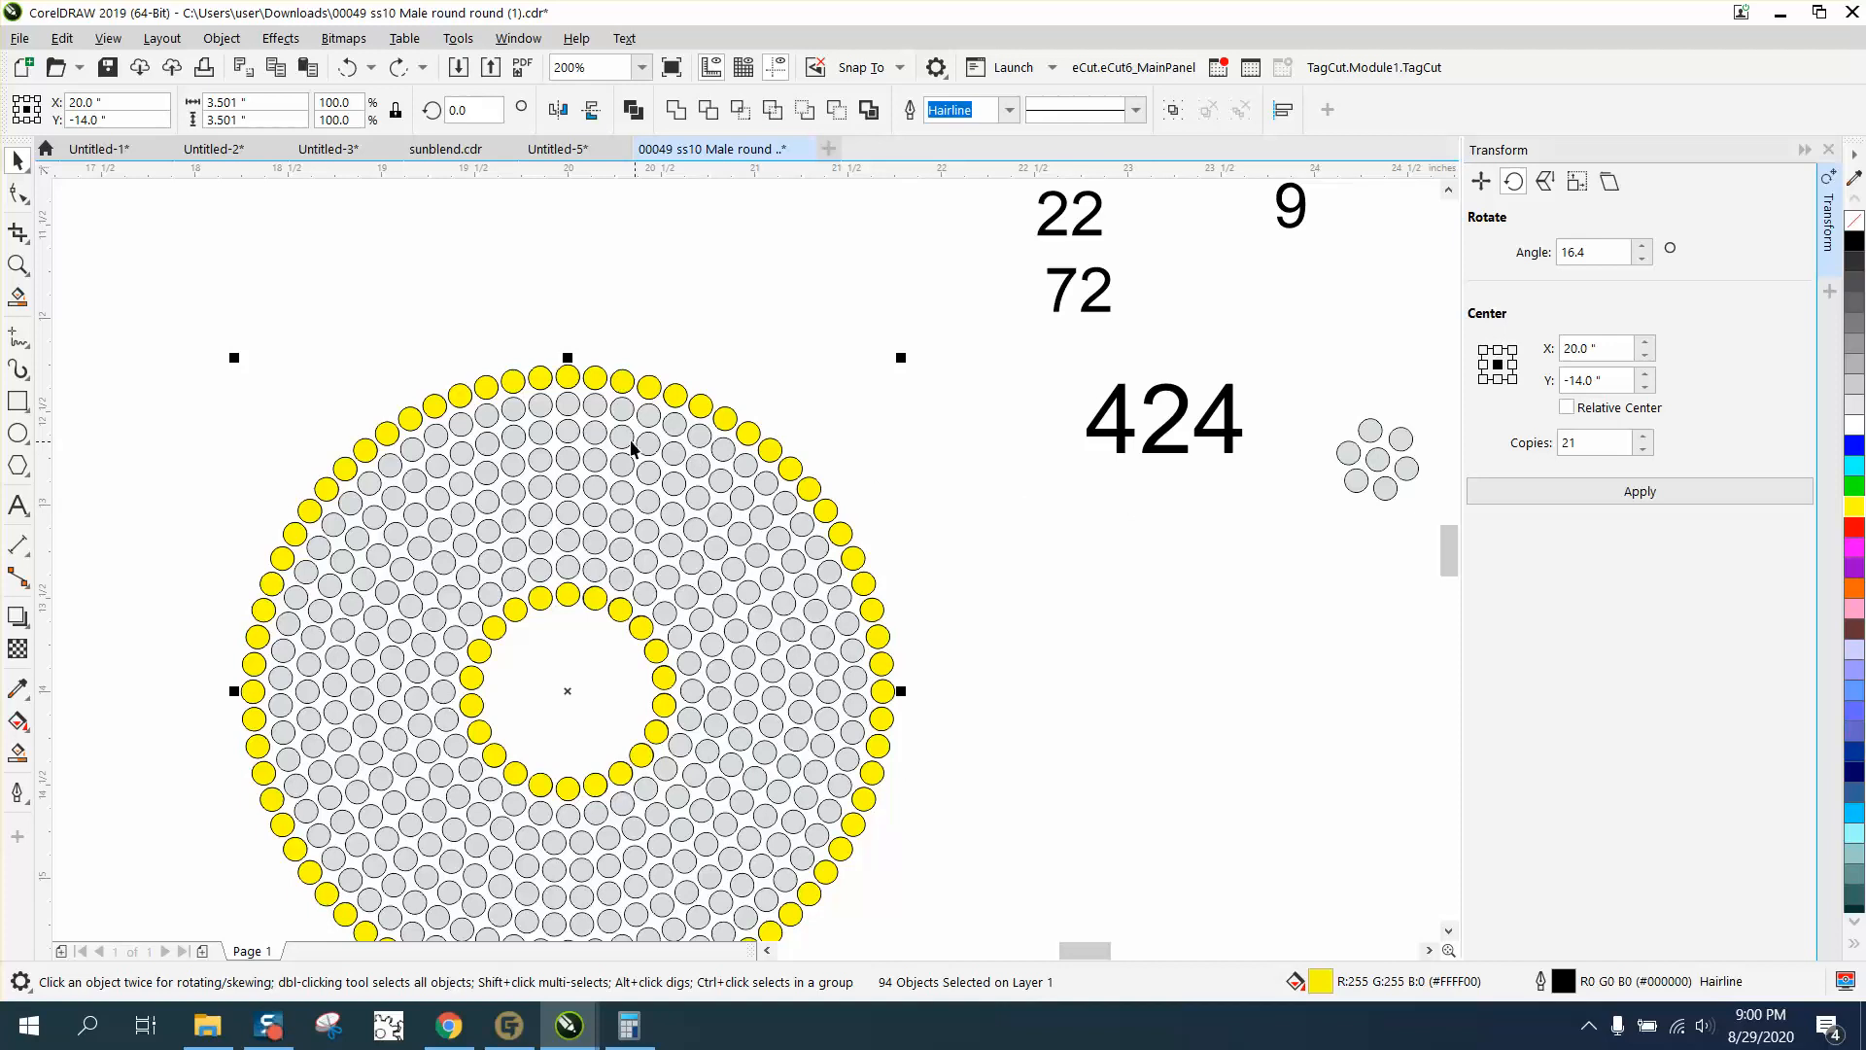
{"action": "scroll", "coordinate": [632, 437], "scroll_direction": "down", "scroll_amount": 1}
{"action": "left_click", "coordinate": [19, 264]}
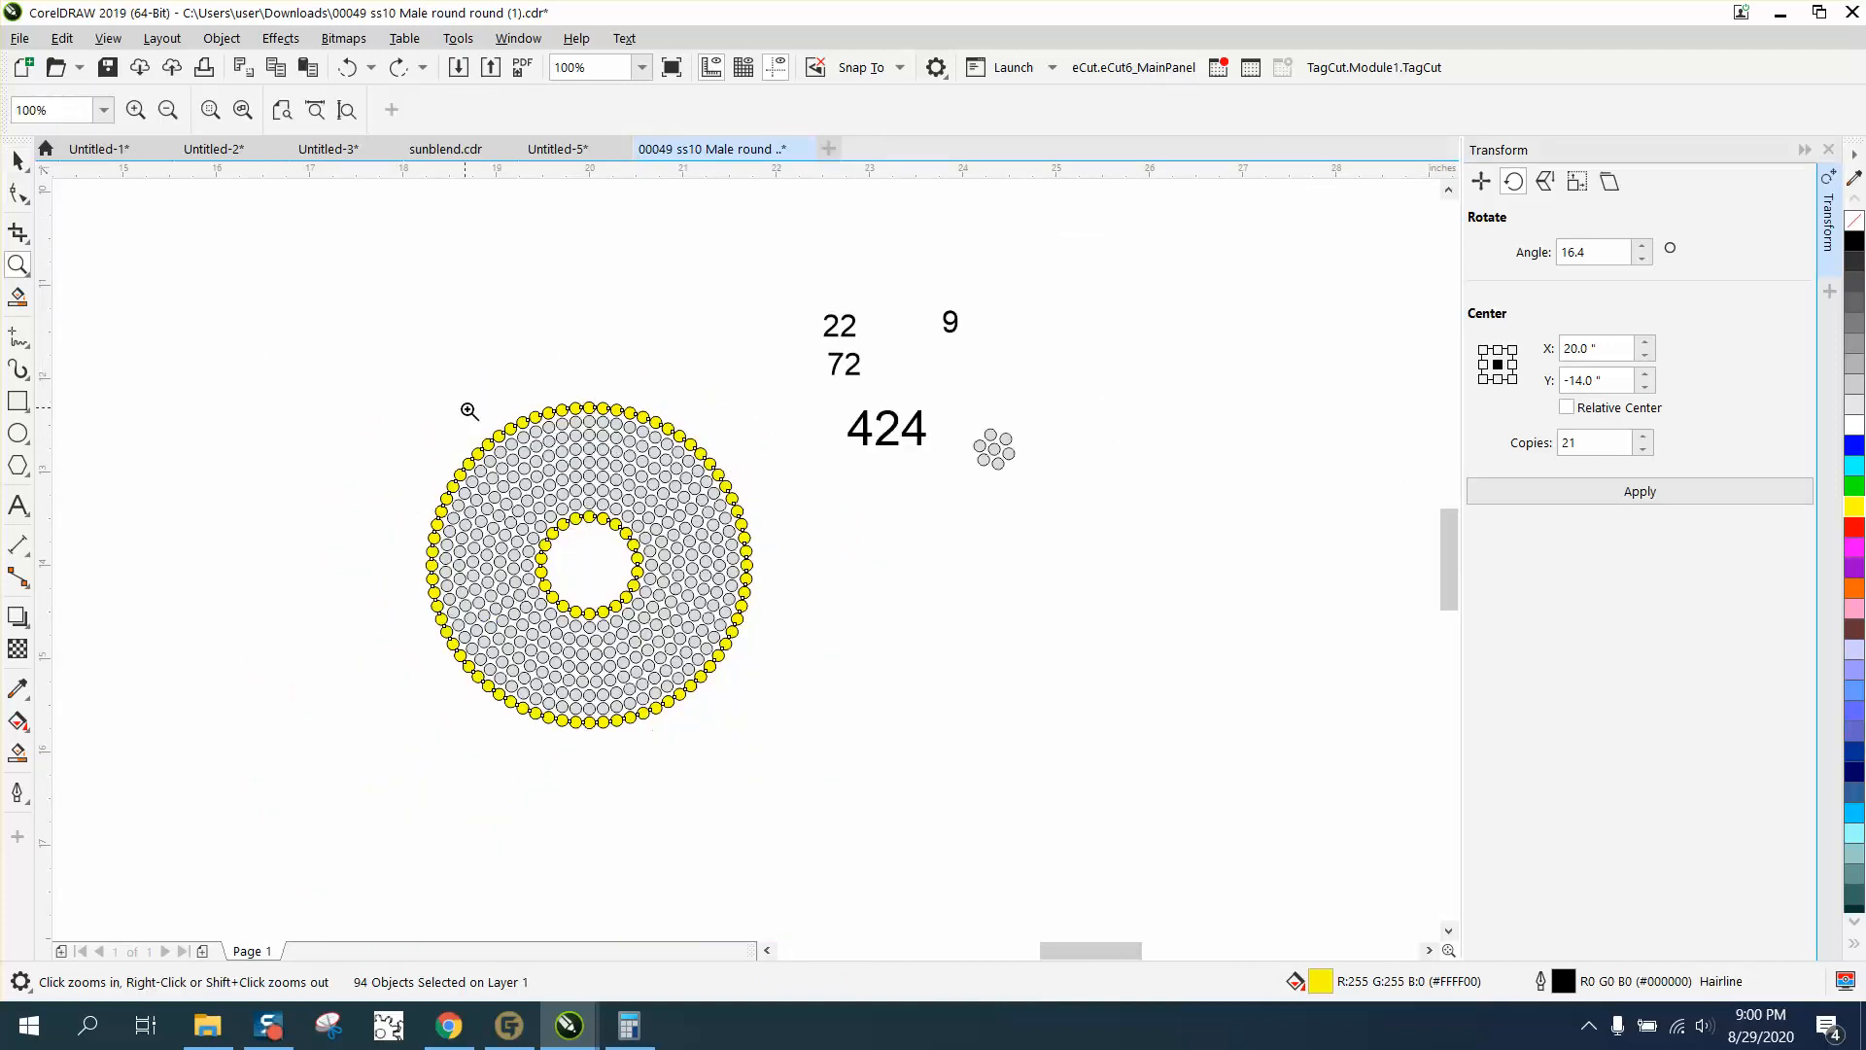
{"action": "left_click_drag", "start_coordinate": [496, 403], "coordinate": [672, 532]}
{"action": "scroll", "coordinate": [738, 432], "scroll_direction": "down", "scroll_amount": 2}
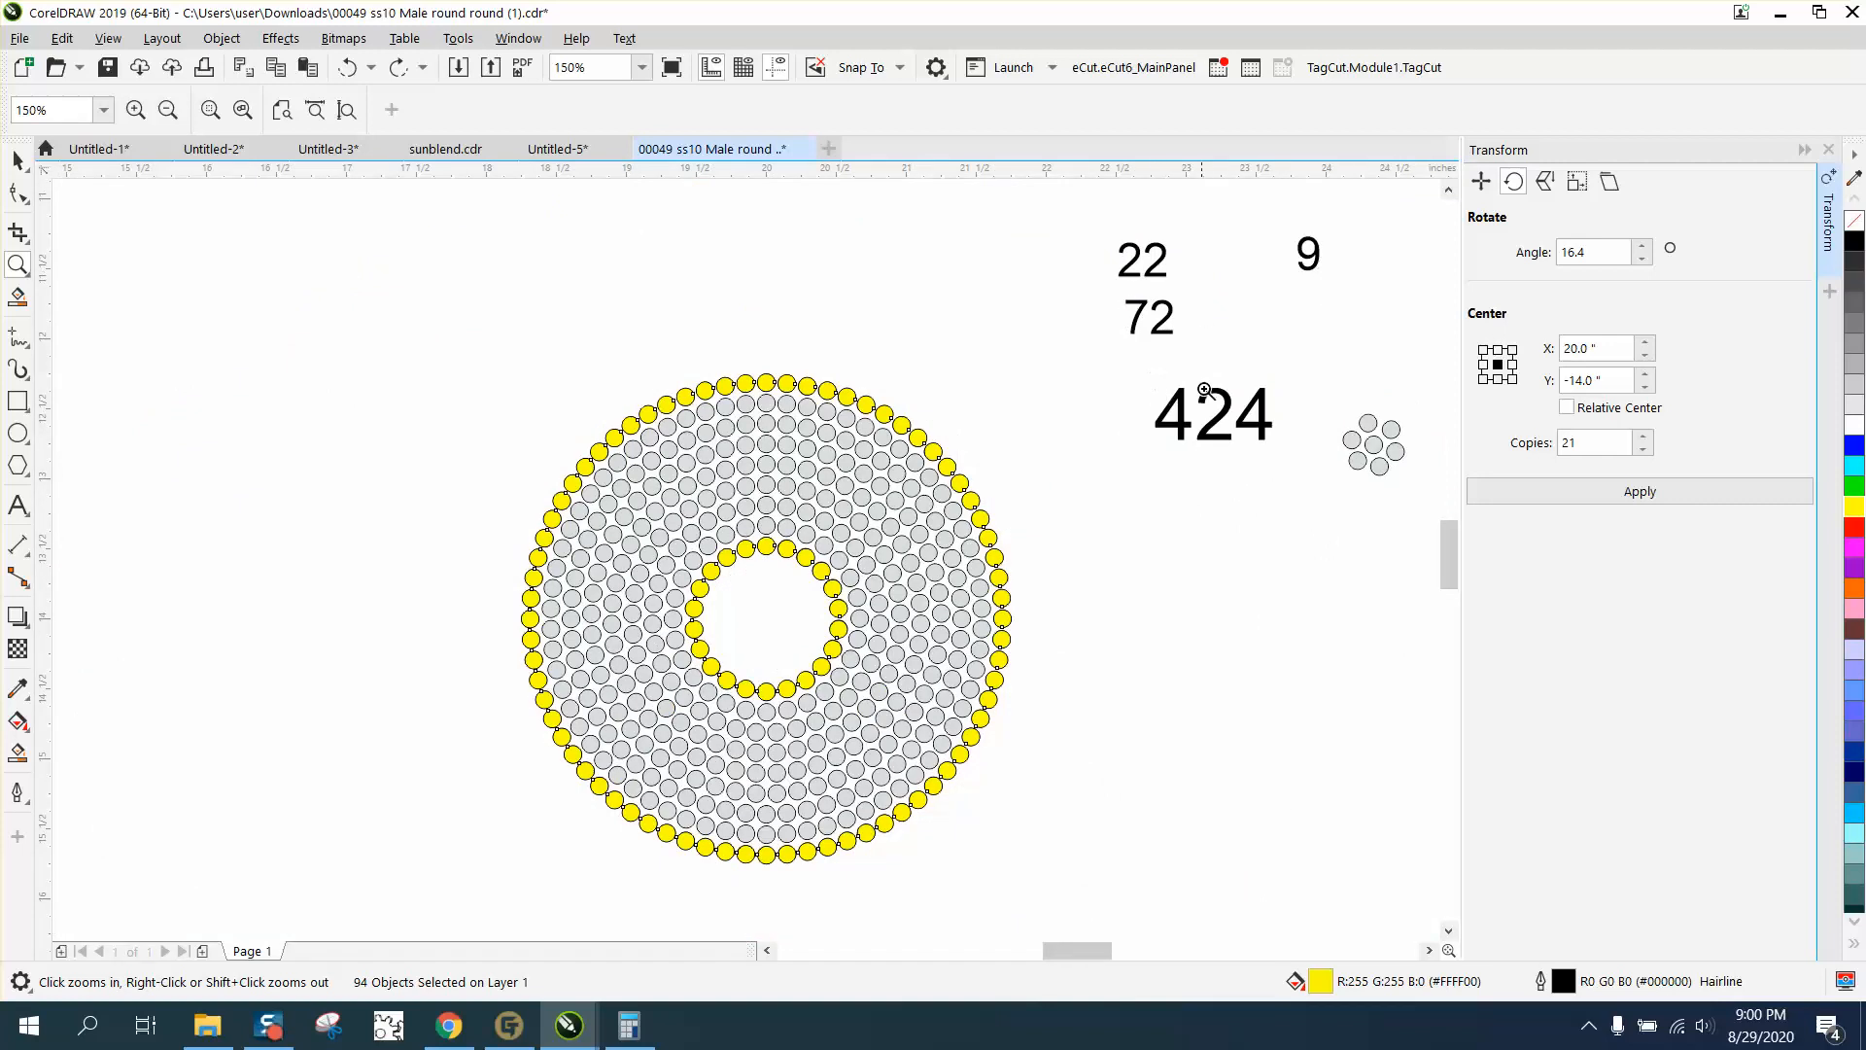
- Nudge both yellow rings 5 inches left of the gray layout, to X 15 inches, and deselect them
{"action": "left_click", "coordinate": [18, 161]}
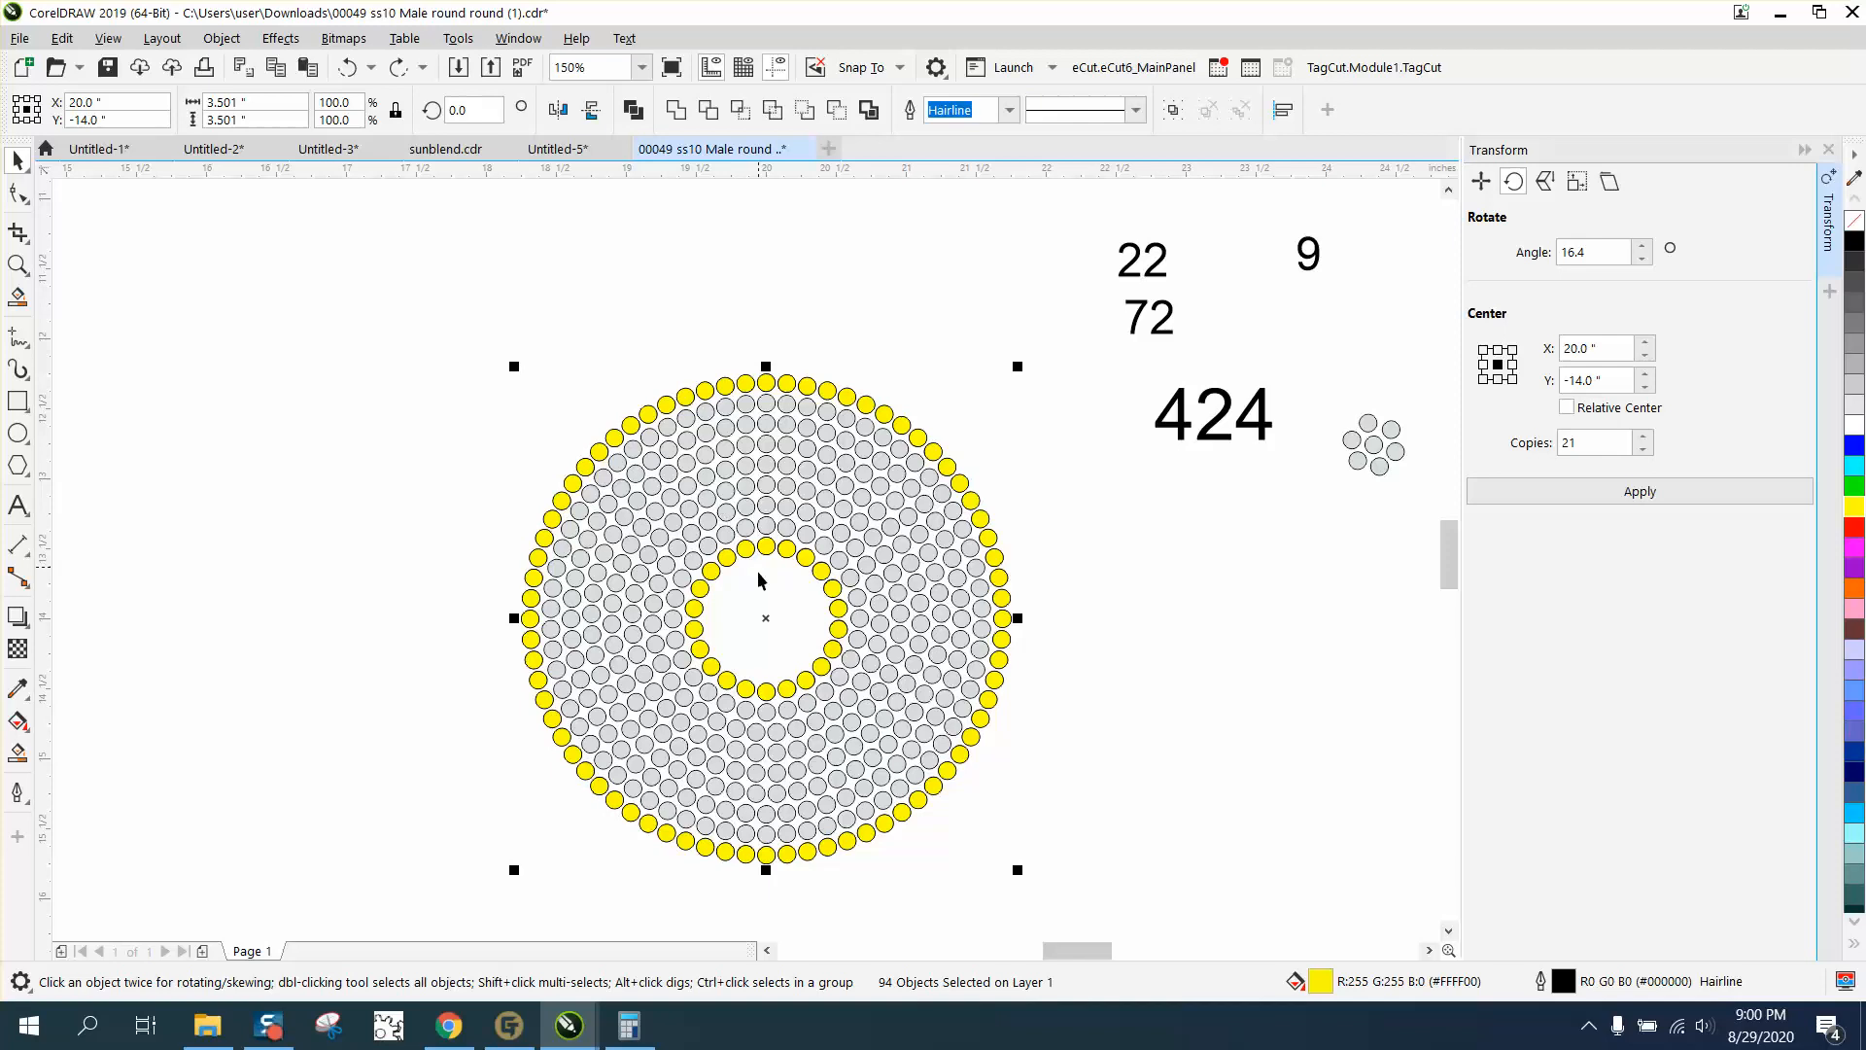
{"action": "key", "text": "Left"}
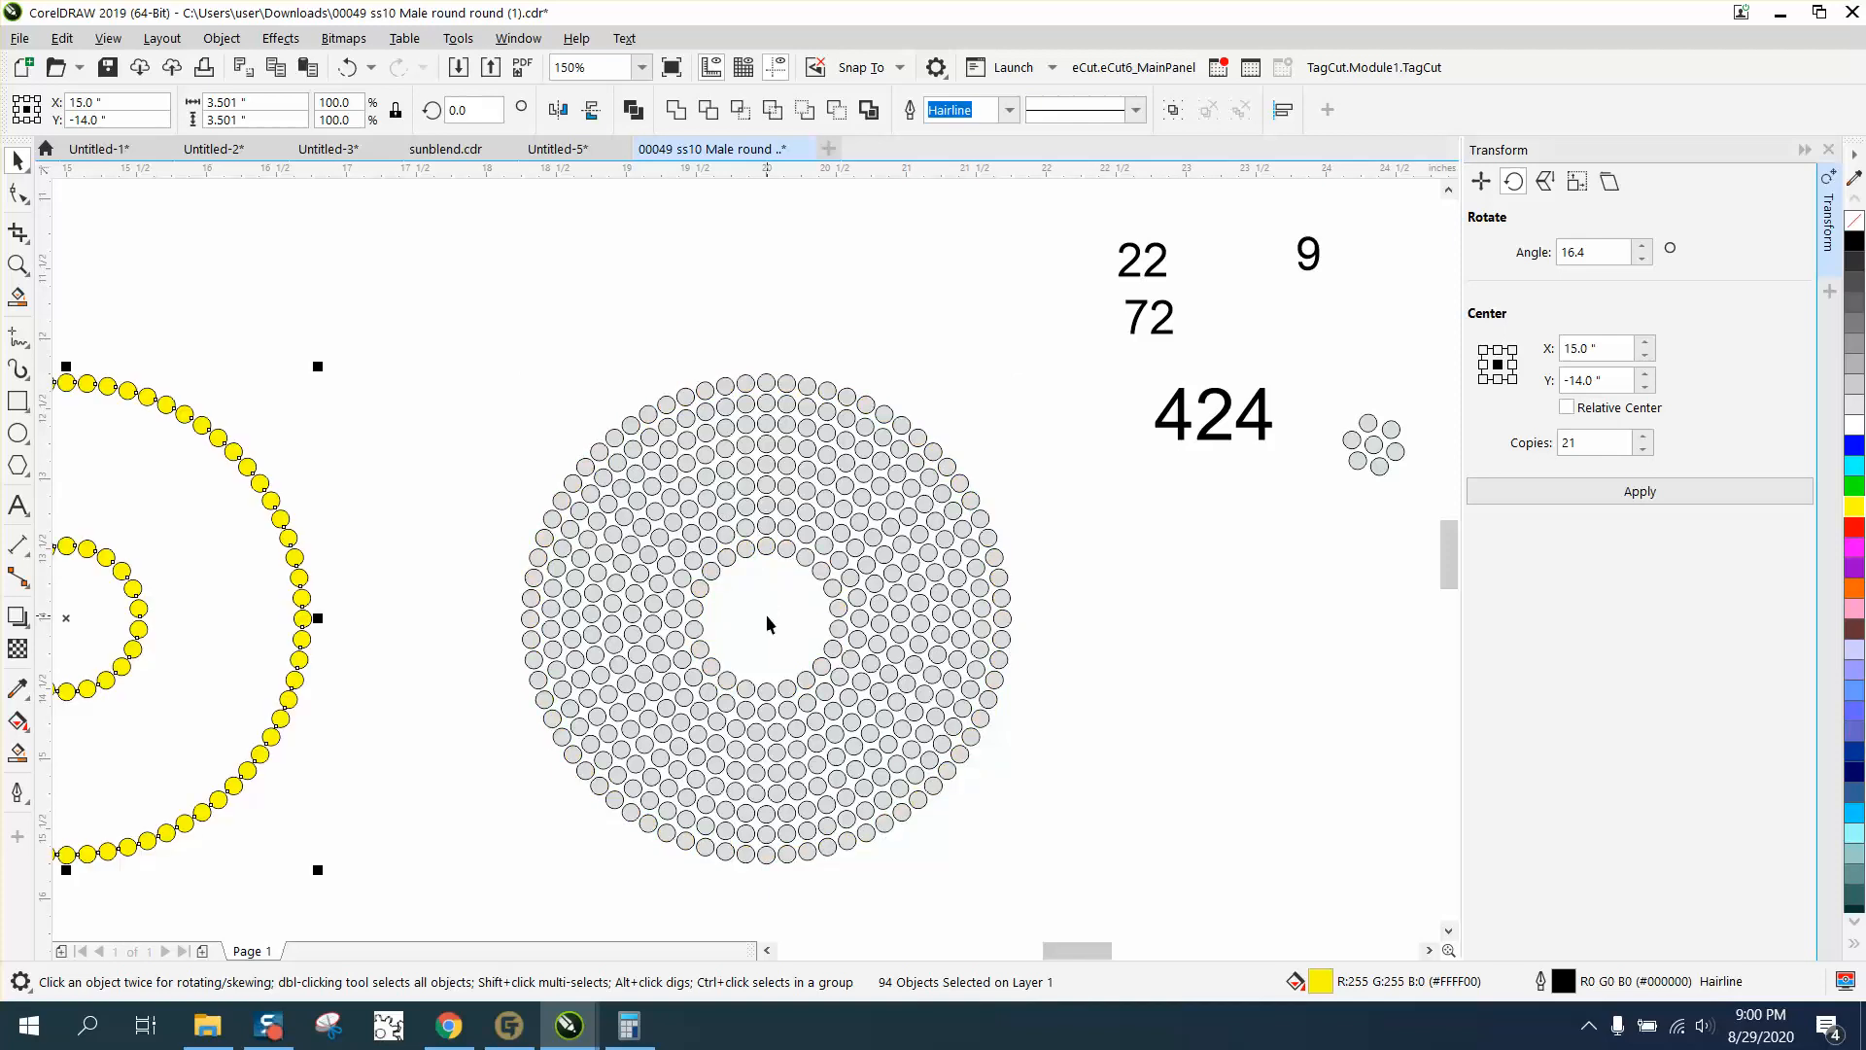
{"action": "key", "text": "Escape"}
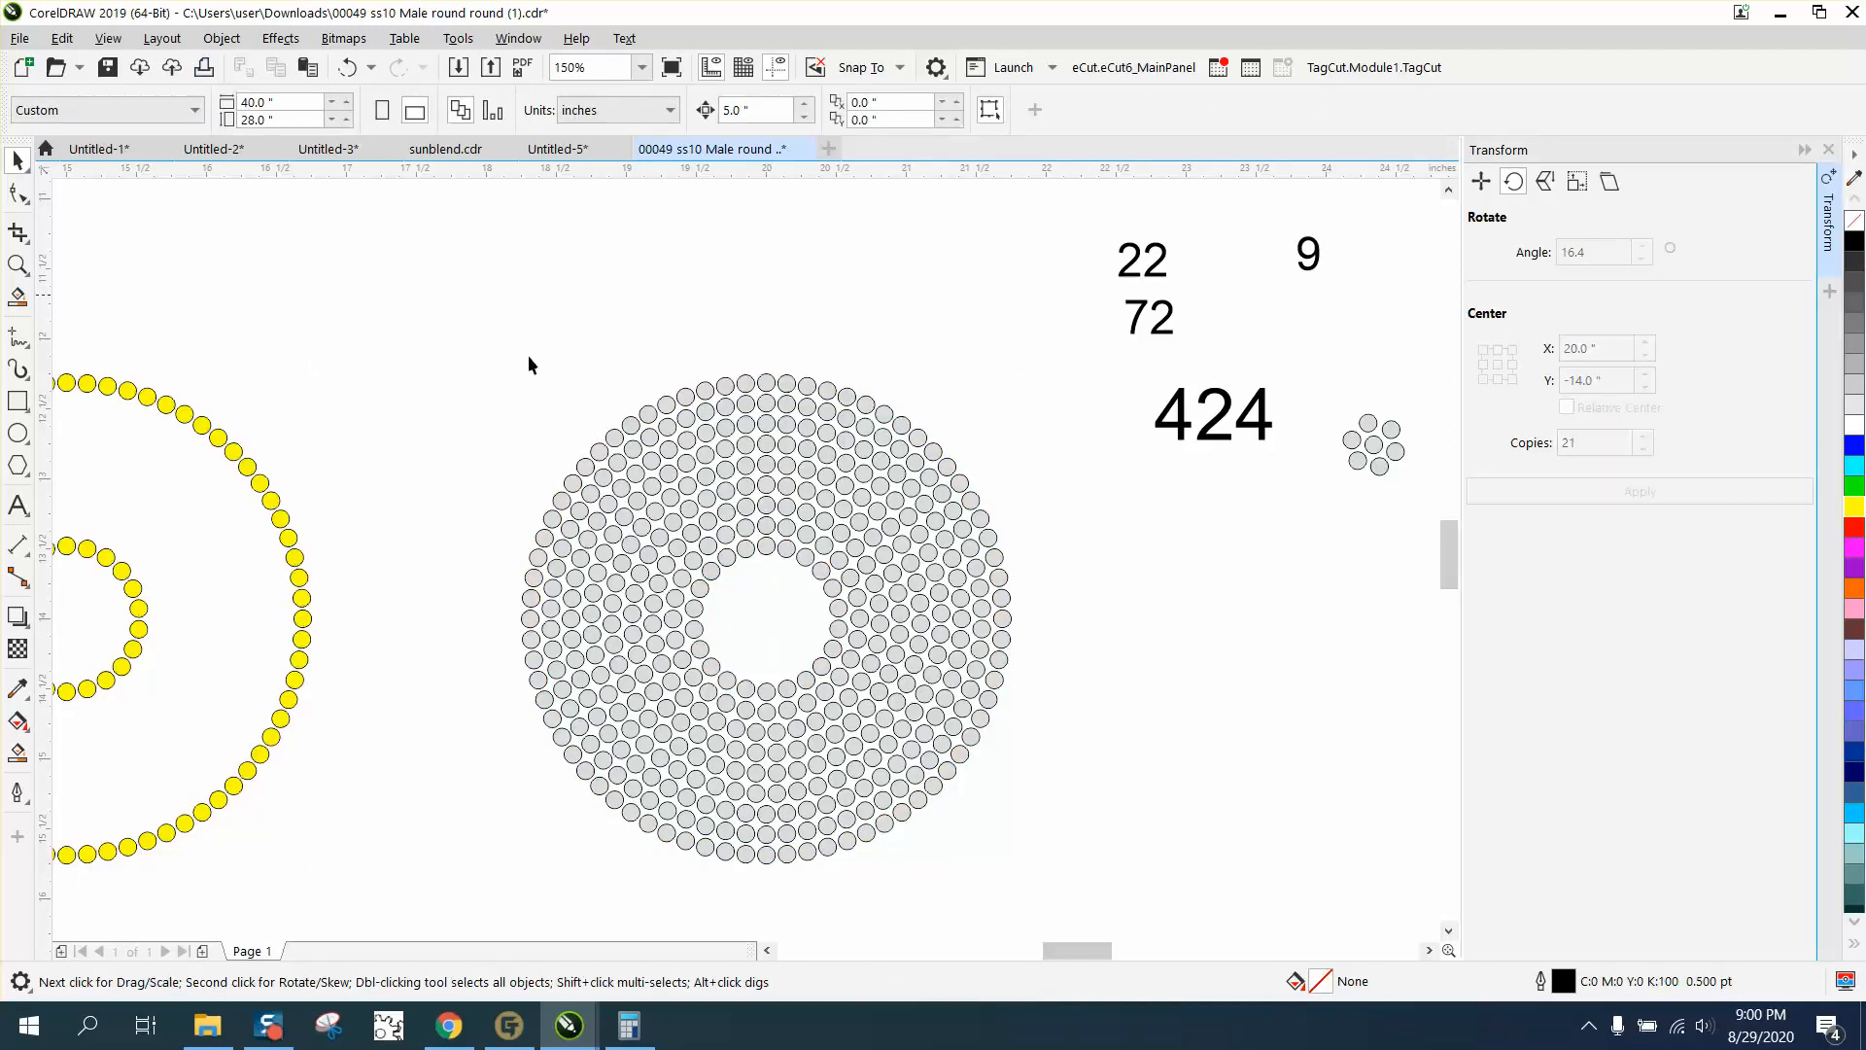
- Unlock the gray group of 424 circles
{"action": "left_click", "coordinate": [615, 437]}
{"action": "left_click", "coordinate": [221, 38]}
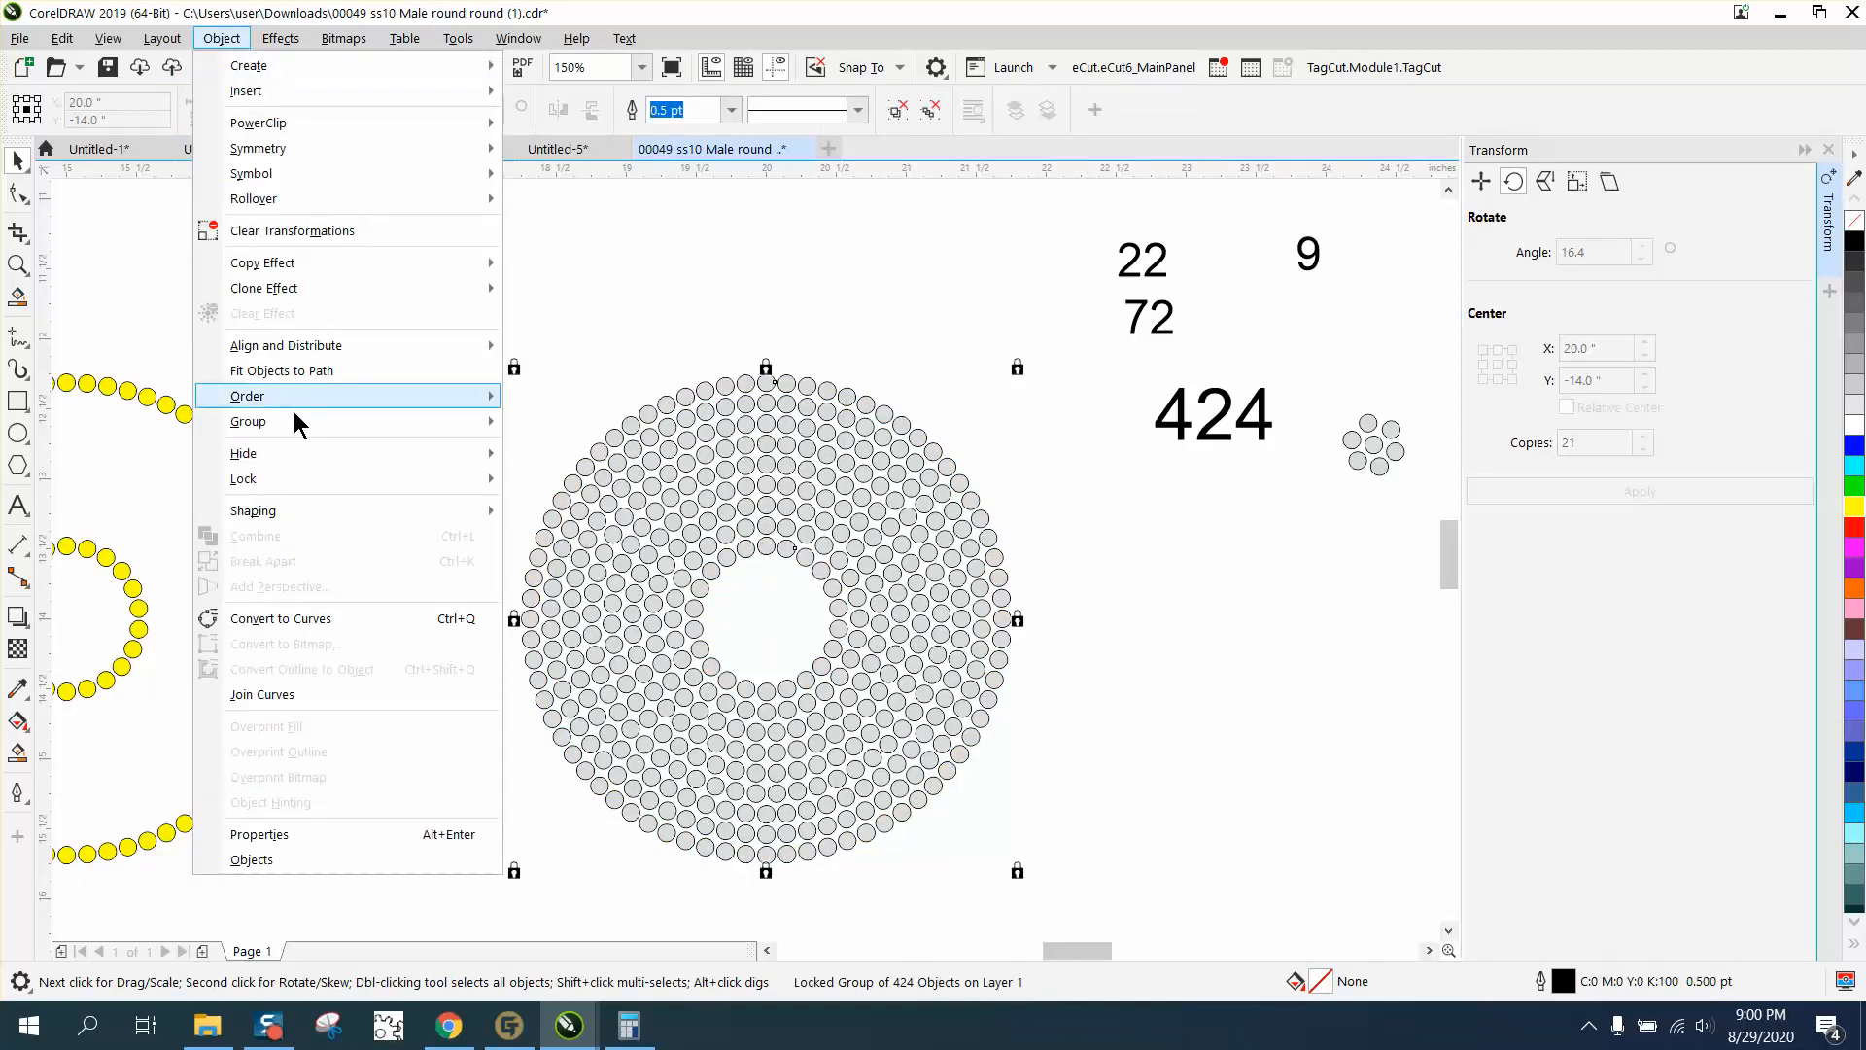
{"action": "mouse_move", "coordinate": [302, 478]}
{"action": "left_click", "coordinate": [536, 503]}
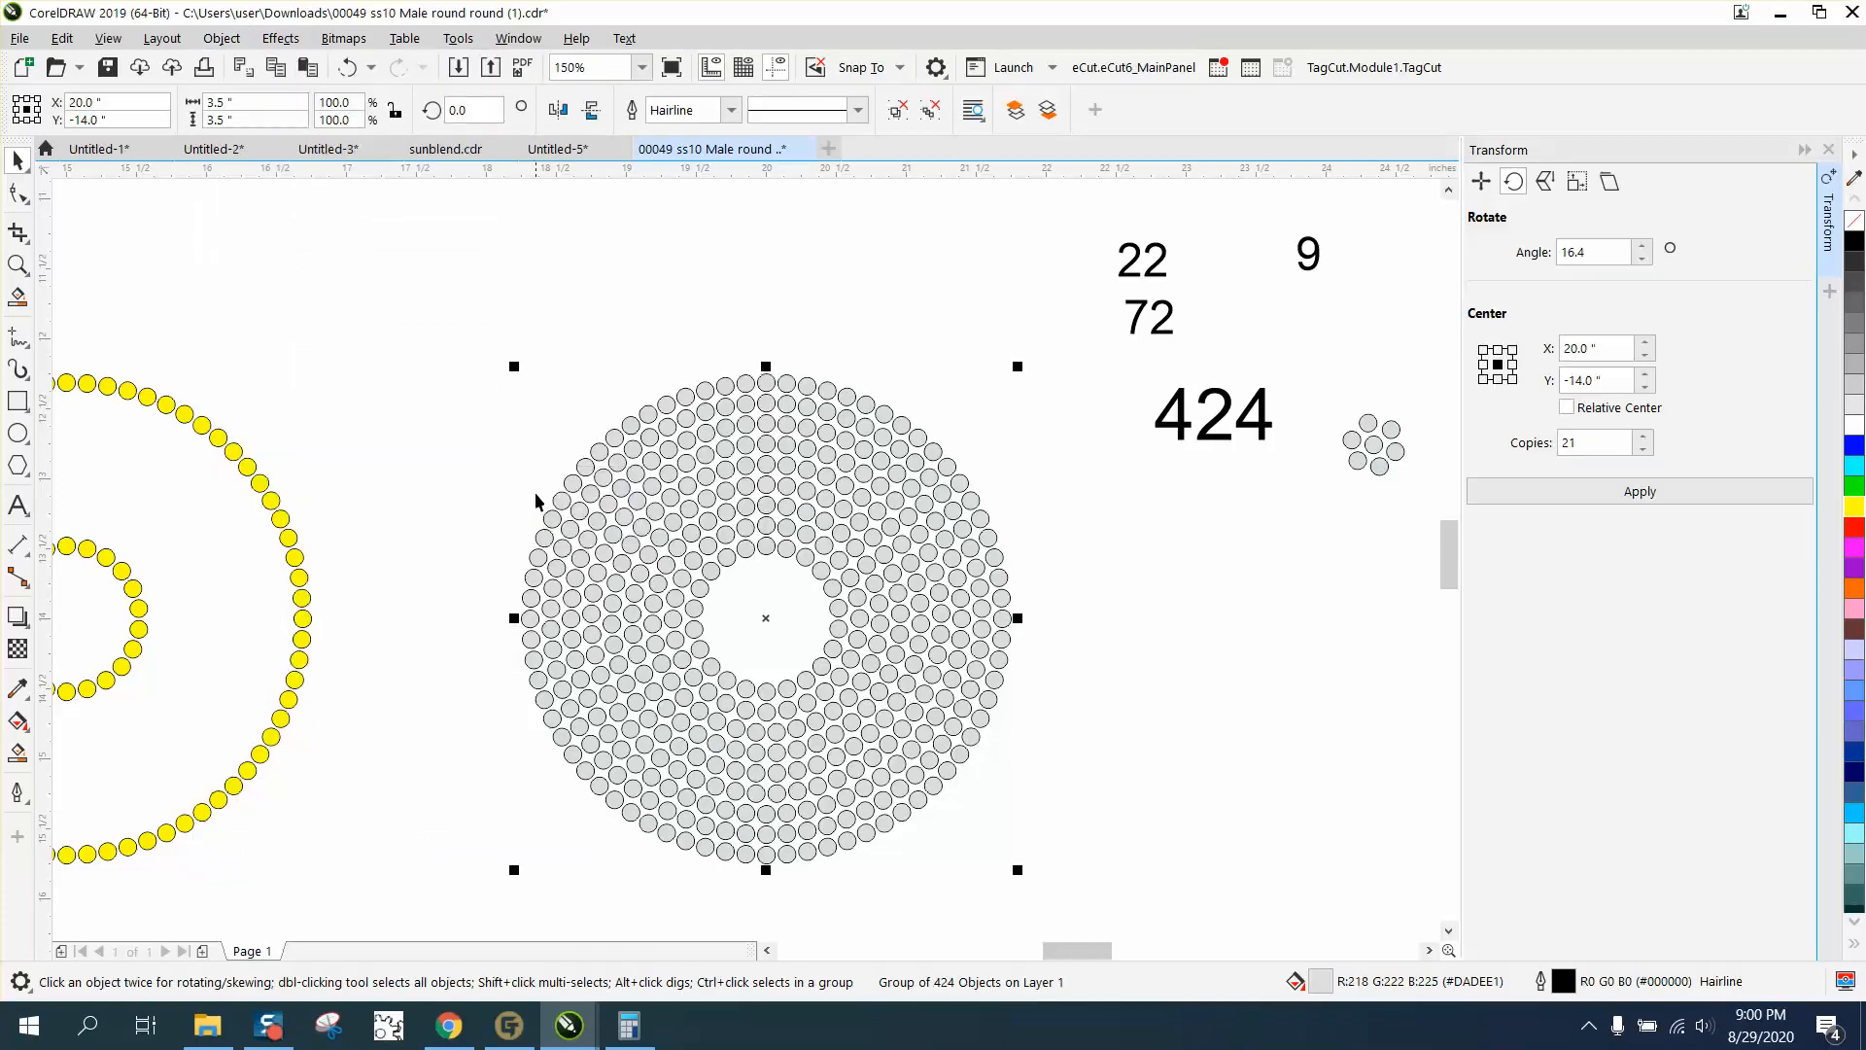
- Select the whole gray layout group and lock it again
{"action": "left_click_drag", "start_coordinate": [483, 317], "coordinate": [1069, 907]}
{"action": "left_click", "coordinate": [230, 41]}
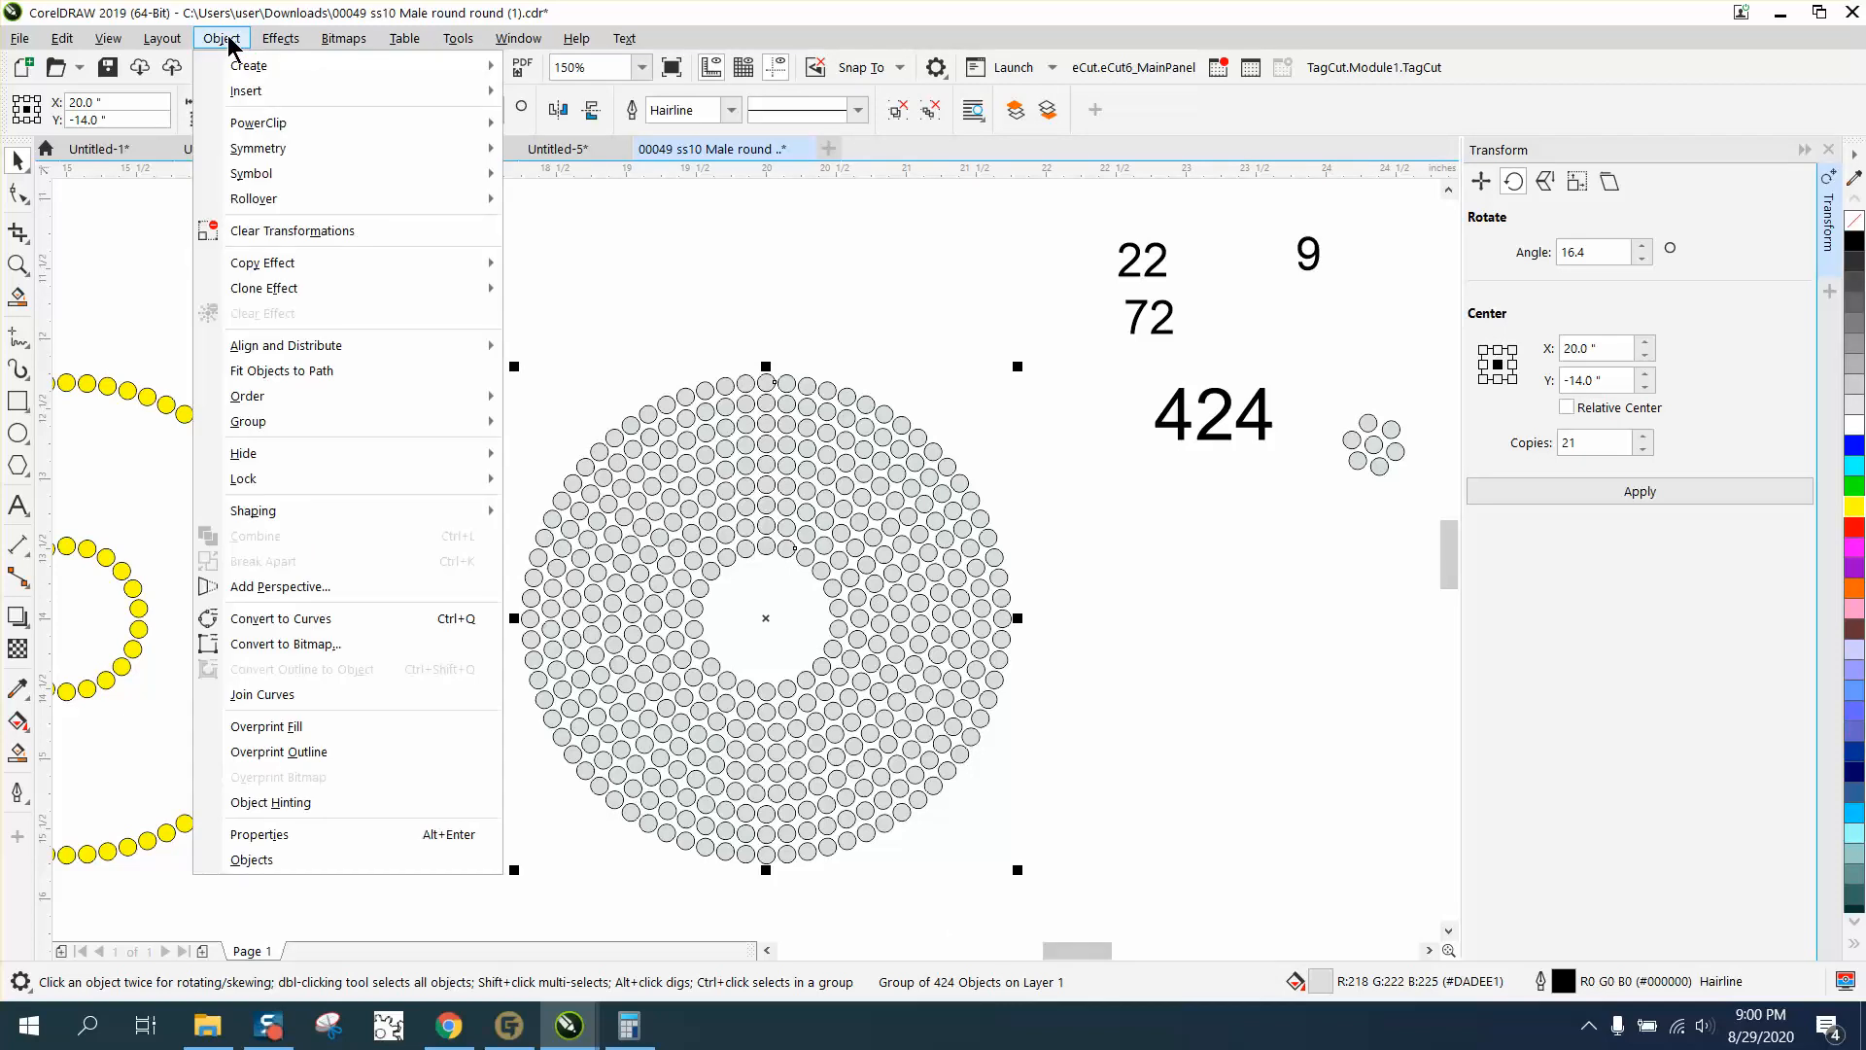
{"action": "mouse_move", "coordinate": [267, 406]}
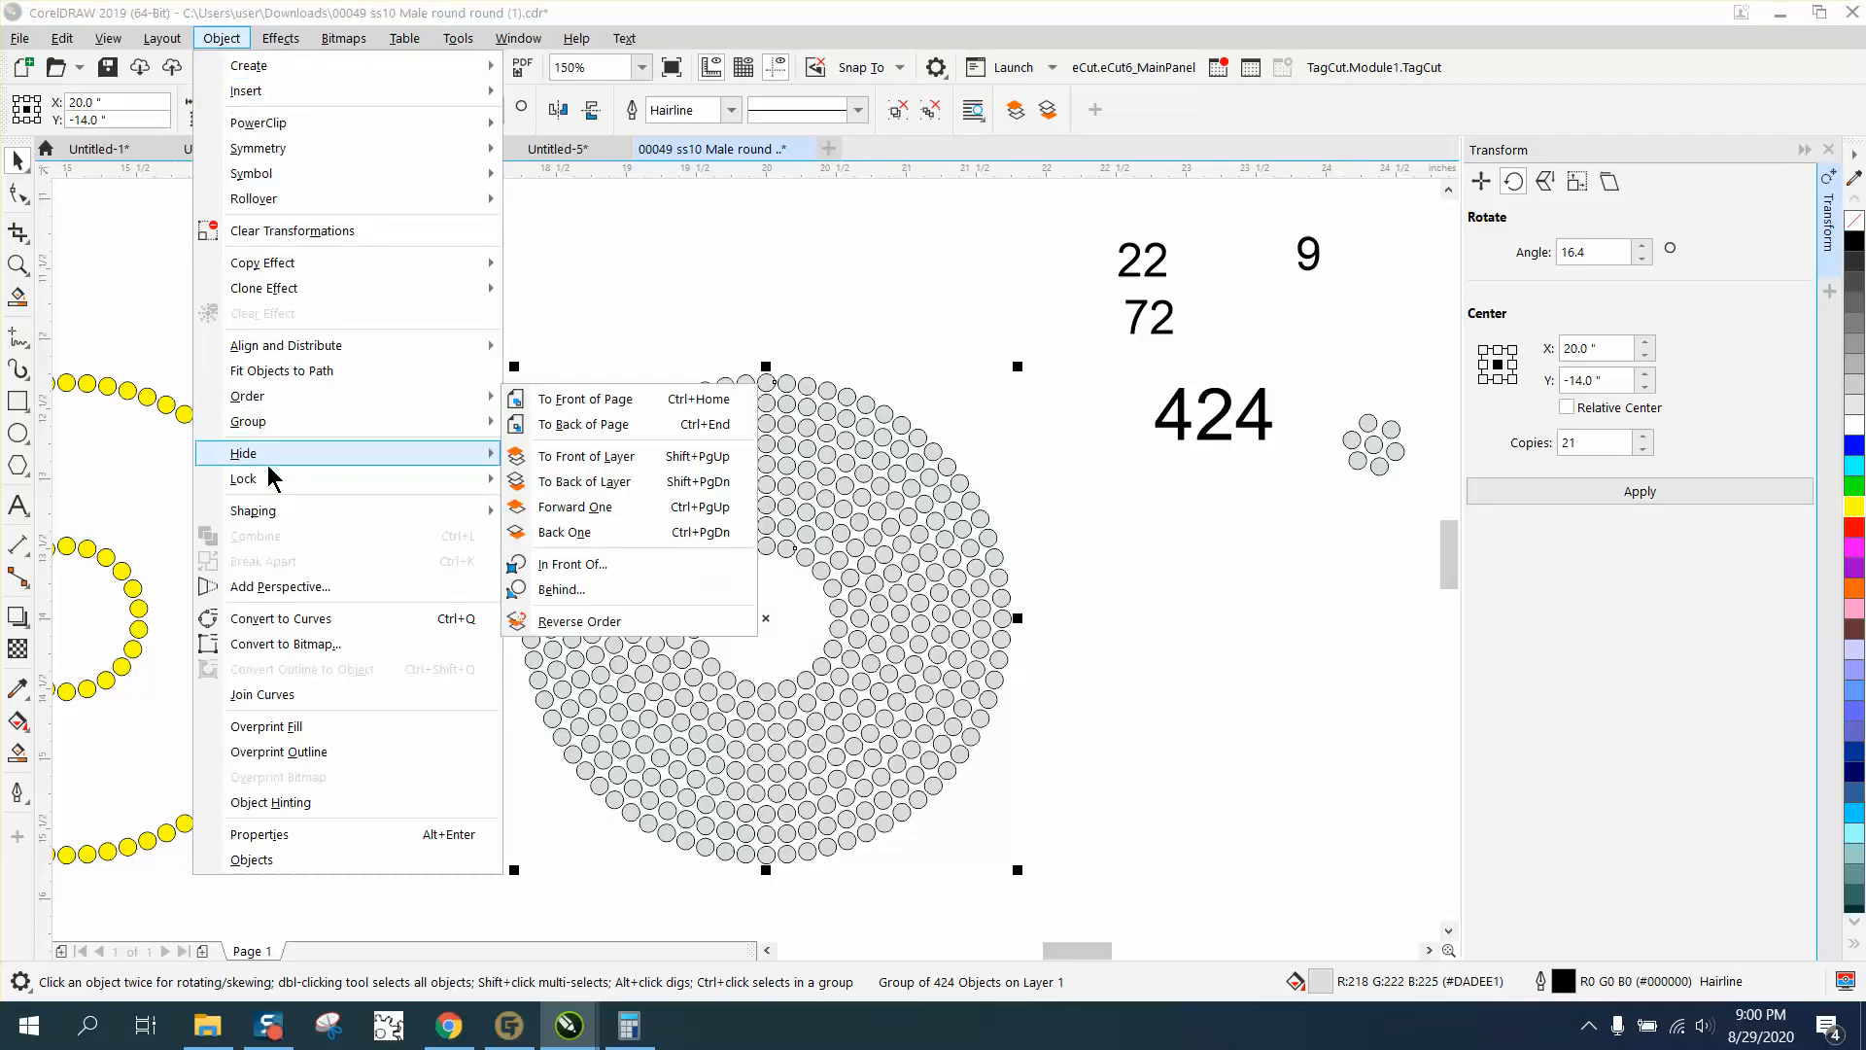
{"action": "mouse_move", "coordinate": [277, 480]}
{"action": "left_click", "coordinate": [524, 492]}
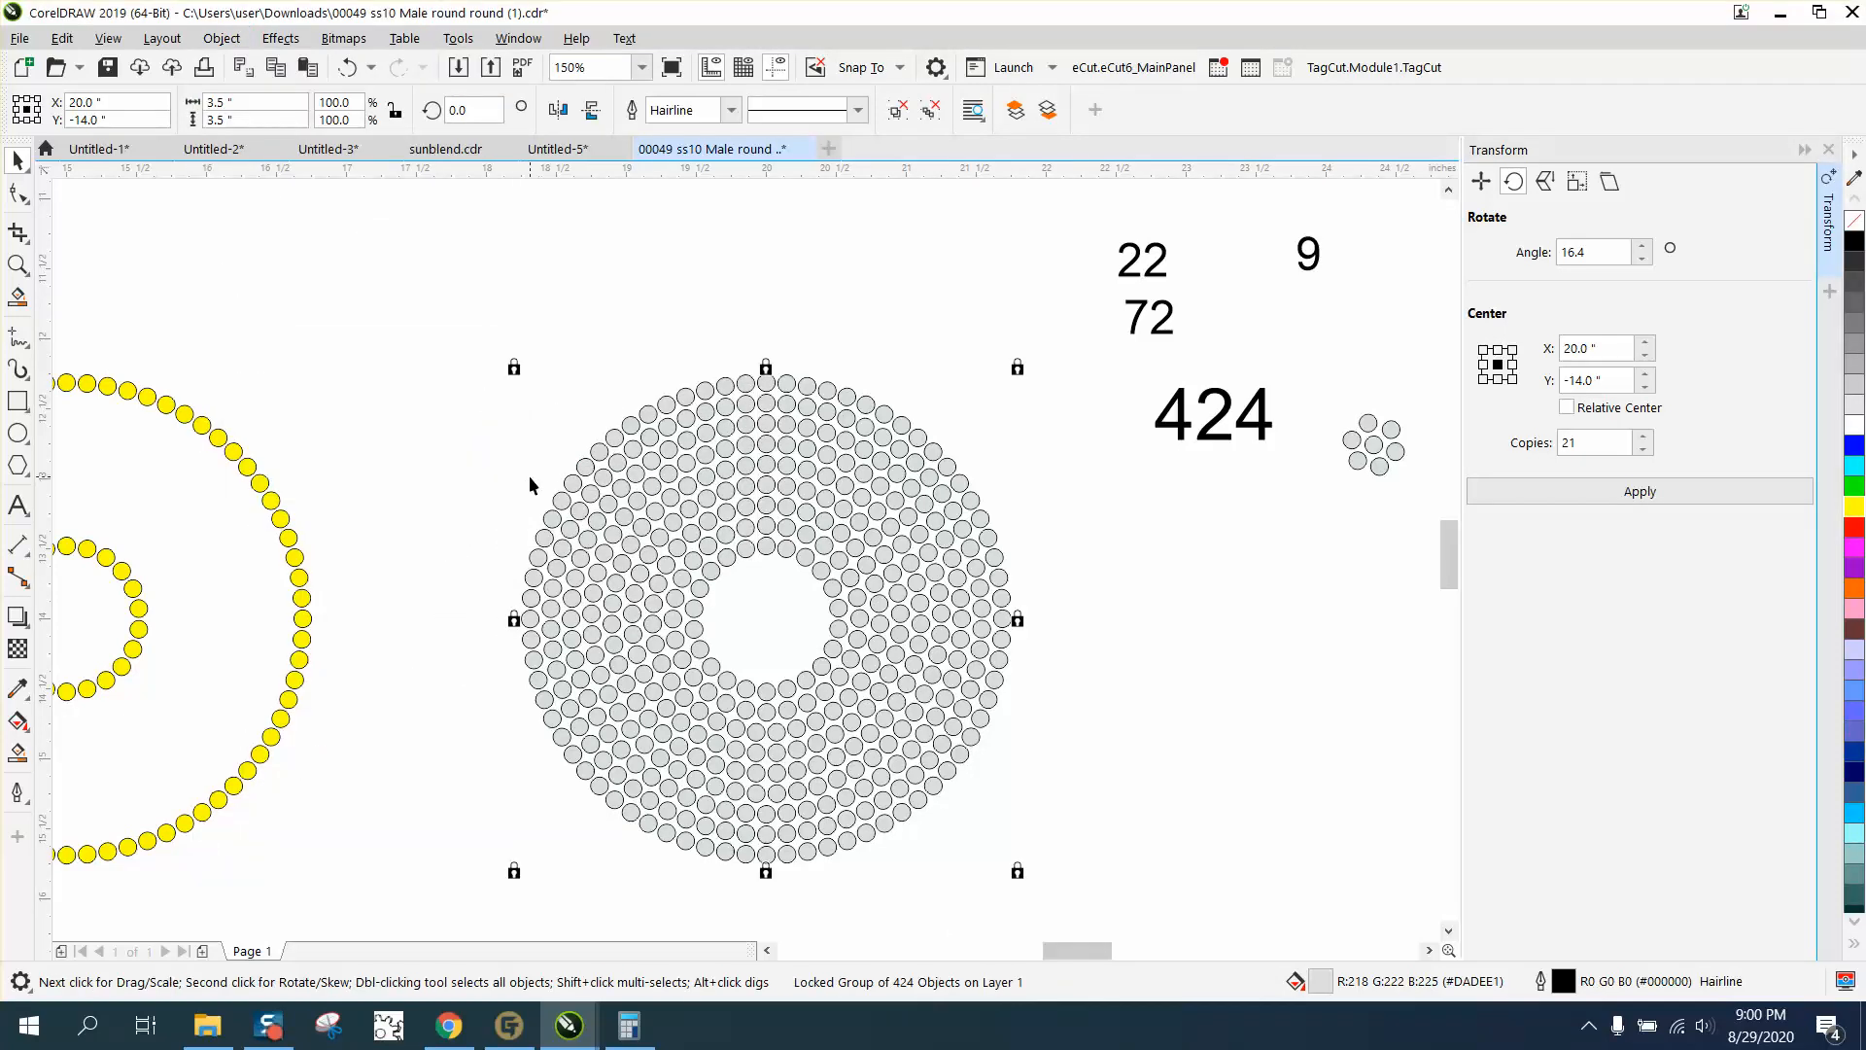
- Select both yellow rings and centre them on the page over the gray layout, at X 20 and Y -14 inches
{"action": "scroll", "coordinate": [529, 475], "scroll_direction": "down", "scroll_amount": 4}
{"action": "left_click_drag", "start_coordinate": [318, 418], "coordinate": [507, 621]}
{"action": "key", "text": "p"}
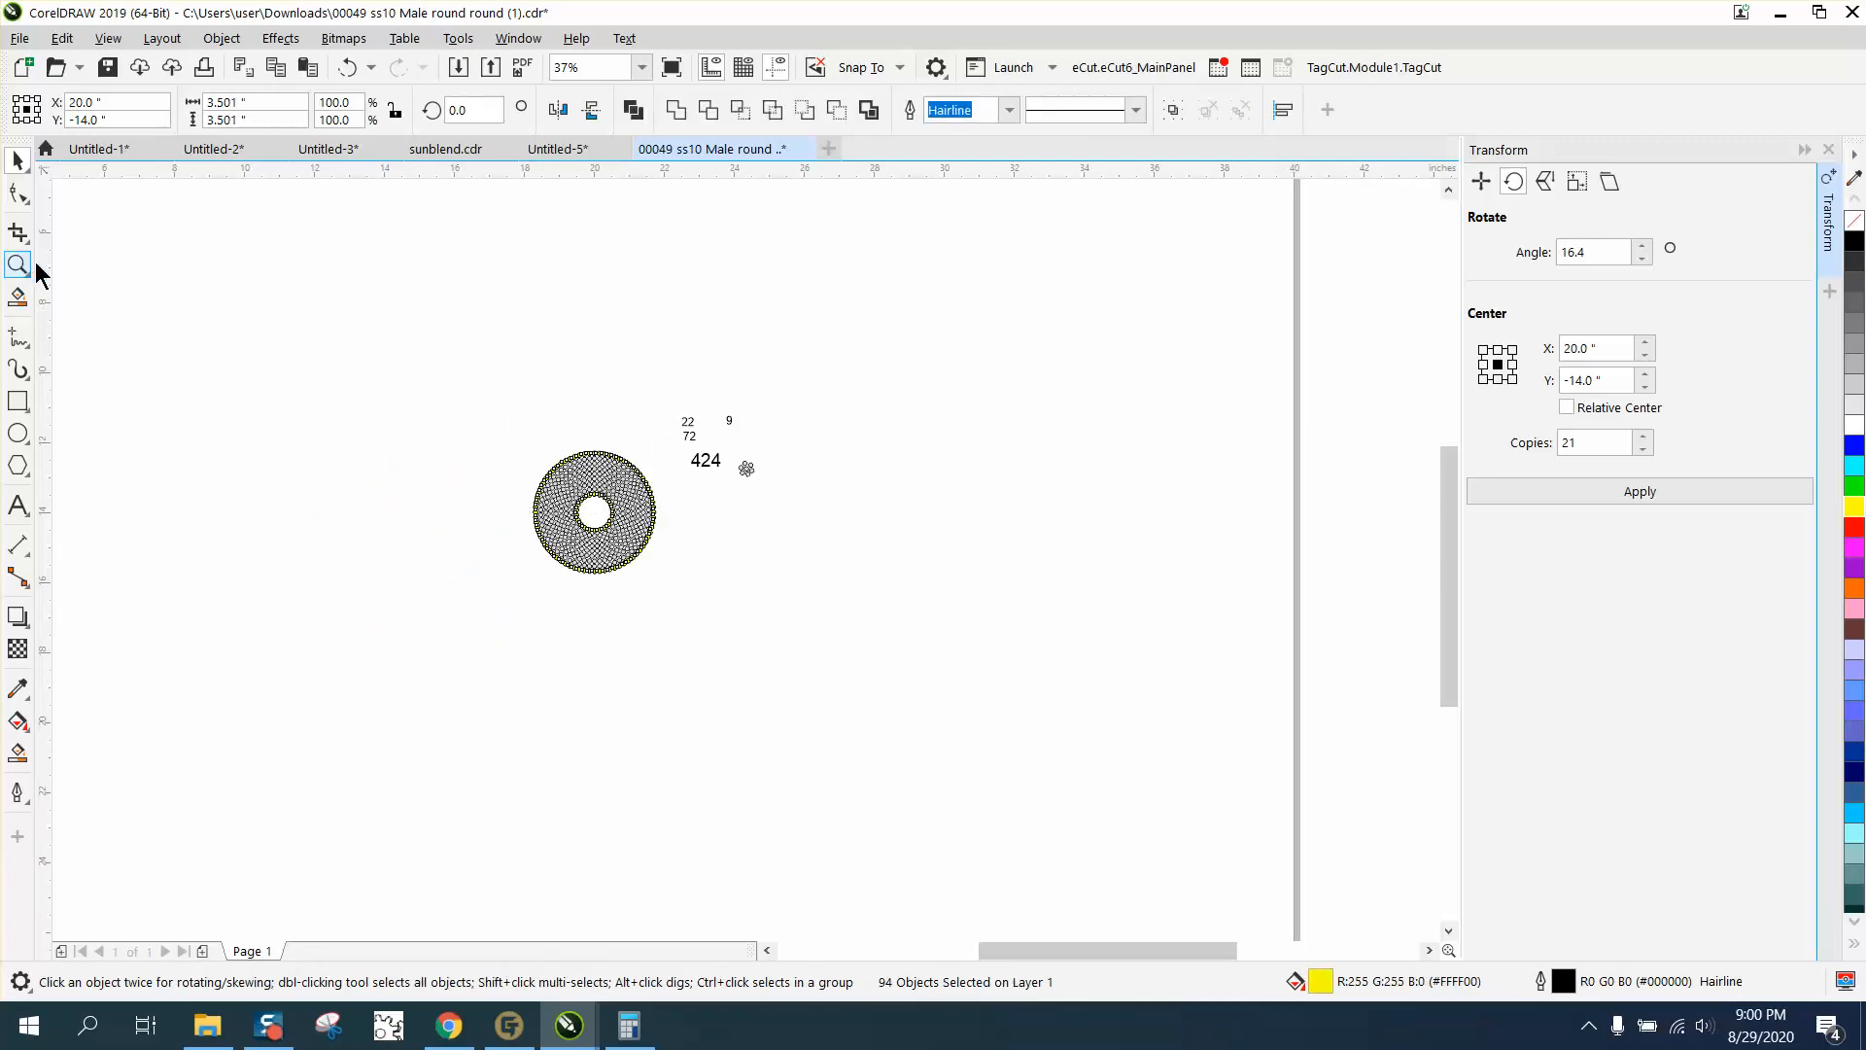
- Examine the centred yellow rings on the gray layout and the clusters of interlocking round layouts beside the page
{"action": "left_click", "coordinate": [17, 265]}
{"action": "left_click_drag", "start_coordinate": [534, 441], "coordinate": [767, 586]}
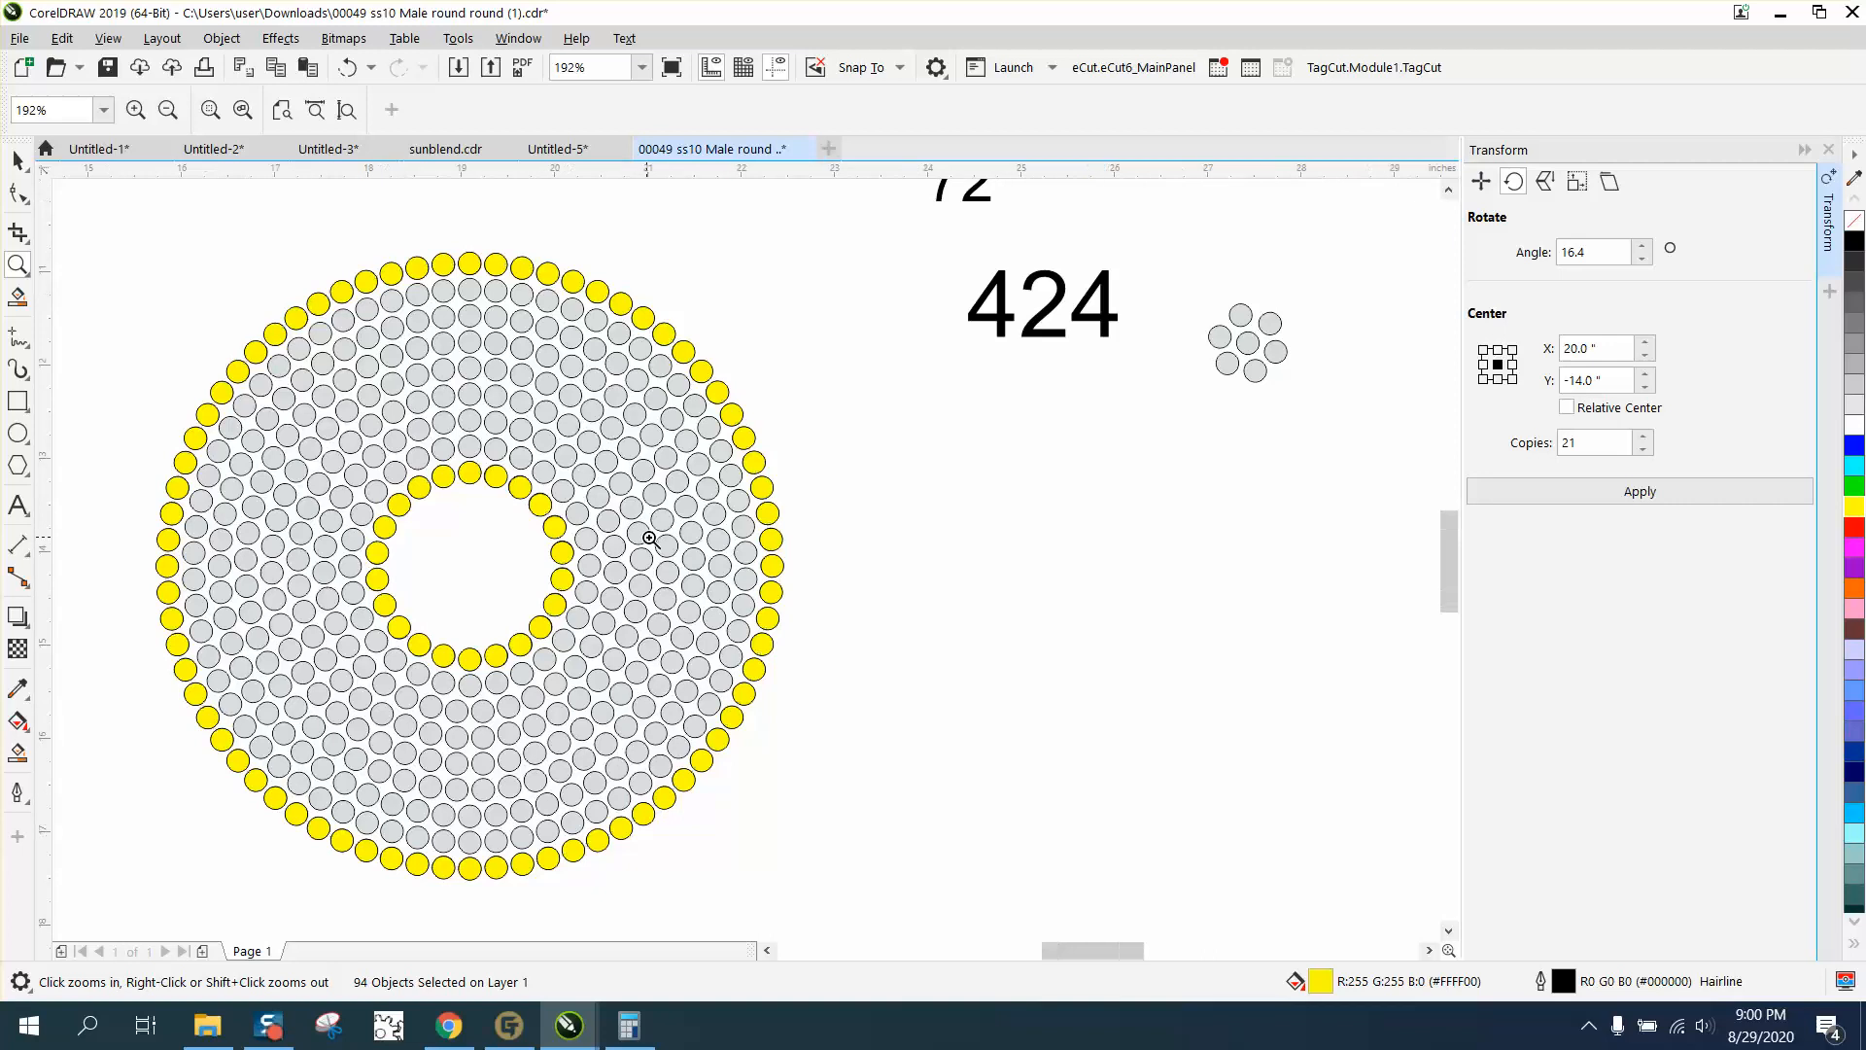
{"action": "scroll", "coordinate": [647, 540], "scroll_direction": "down", "scroll_amount": 4}
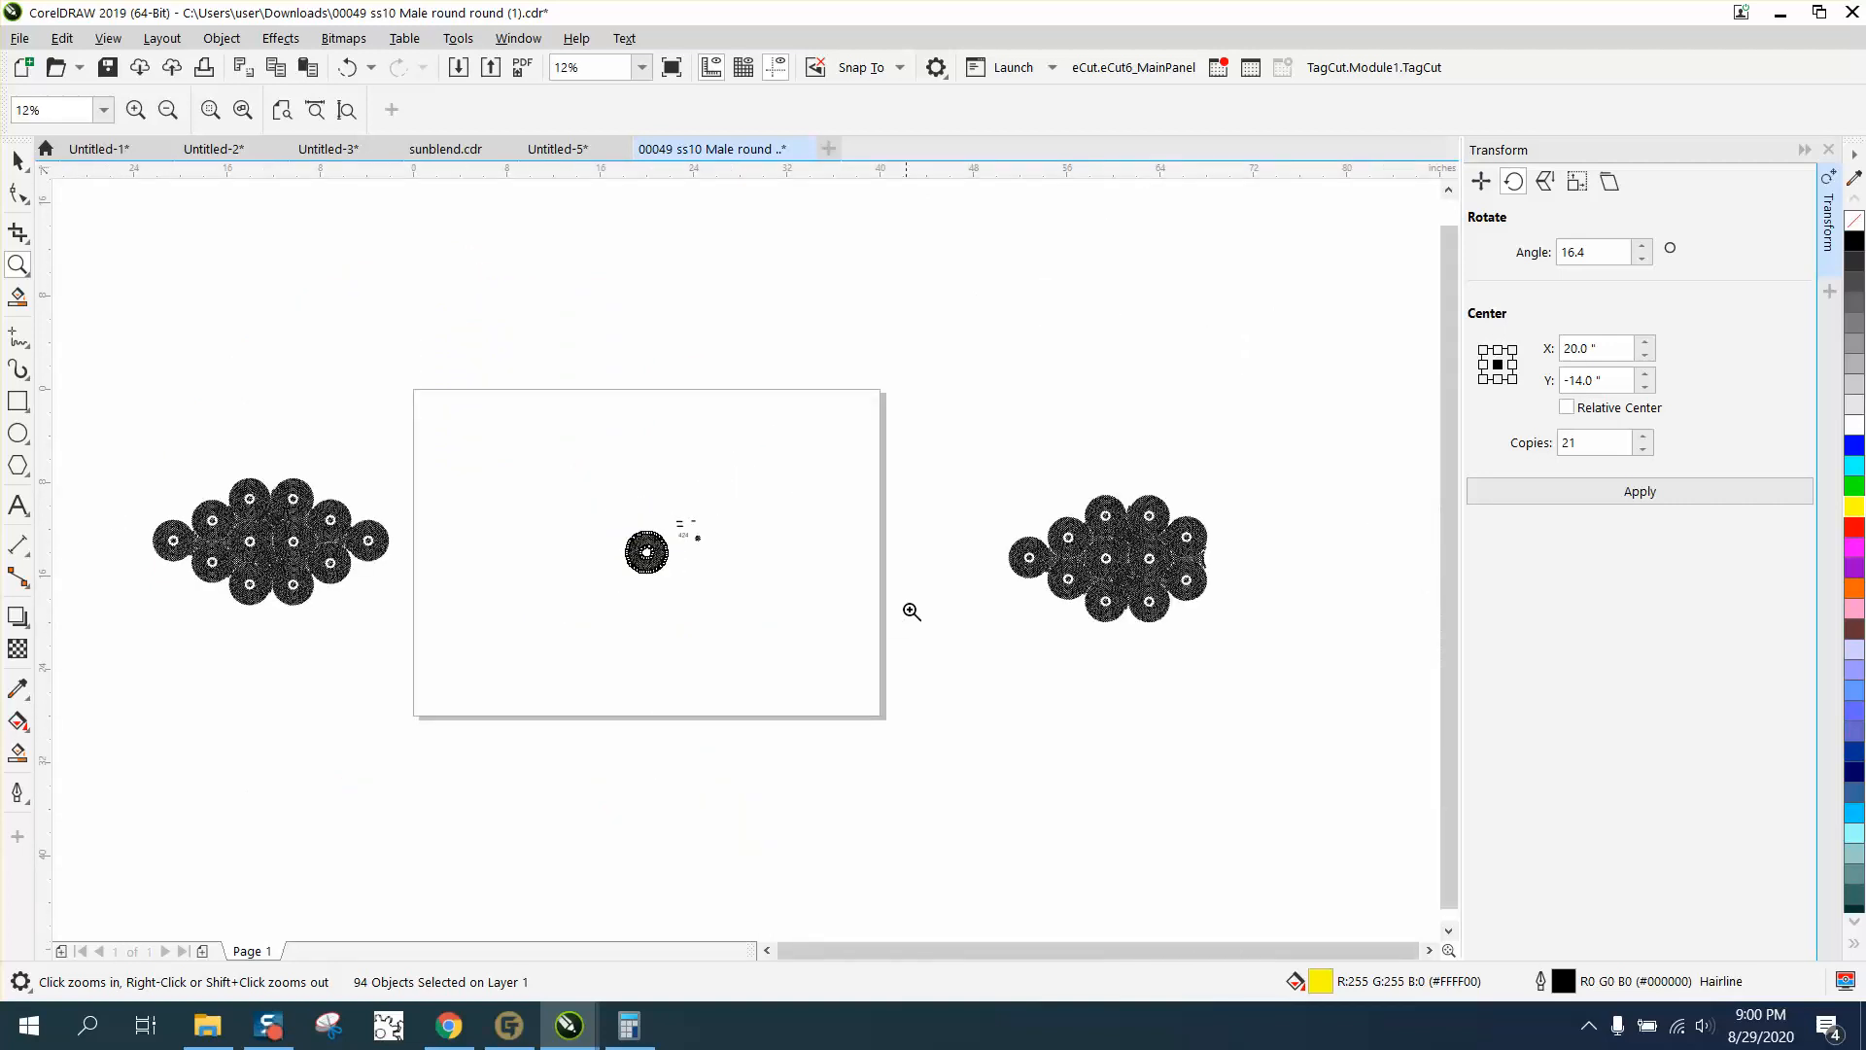
{"action": "left_click_drag", "start_coordinate": [285, 504], "coordinate": [373, 572]}
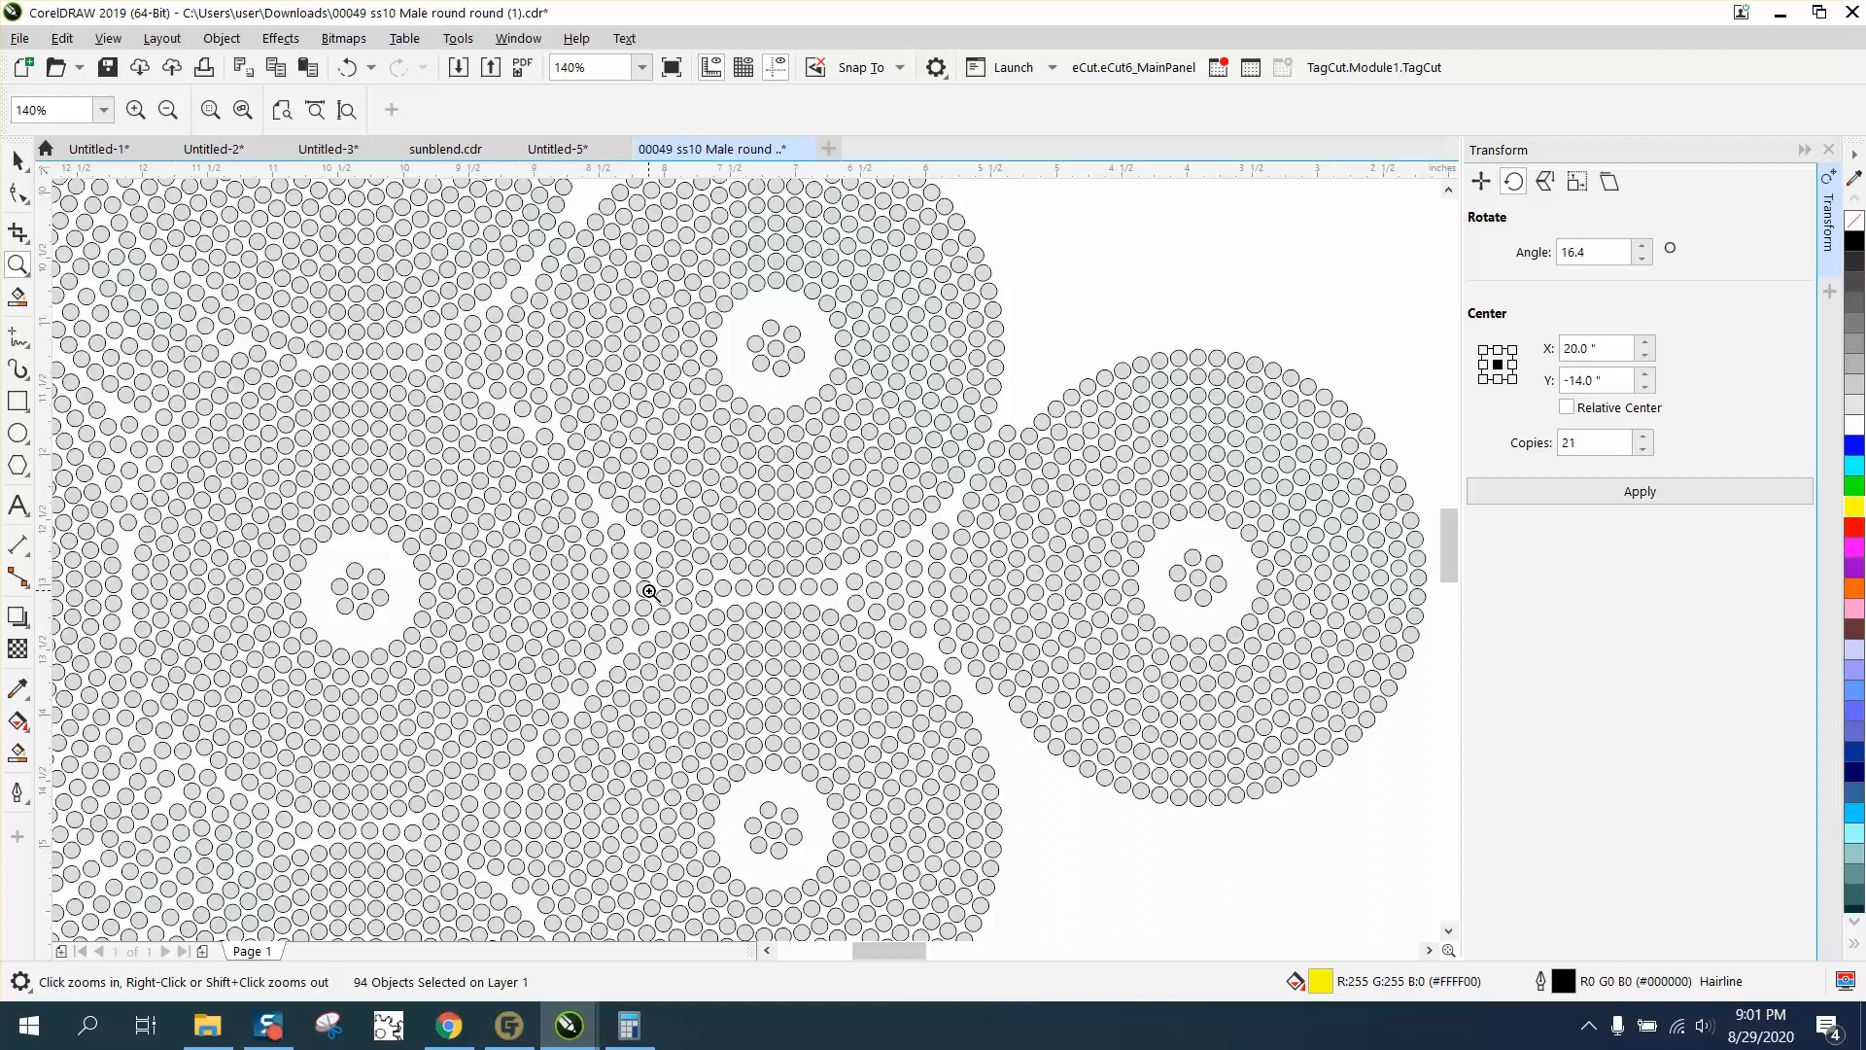
{"action": "scroll", "coordinate": [847, 598], "scroll_direction": "down", "scroll_amount": 7}
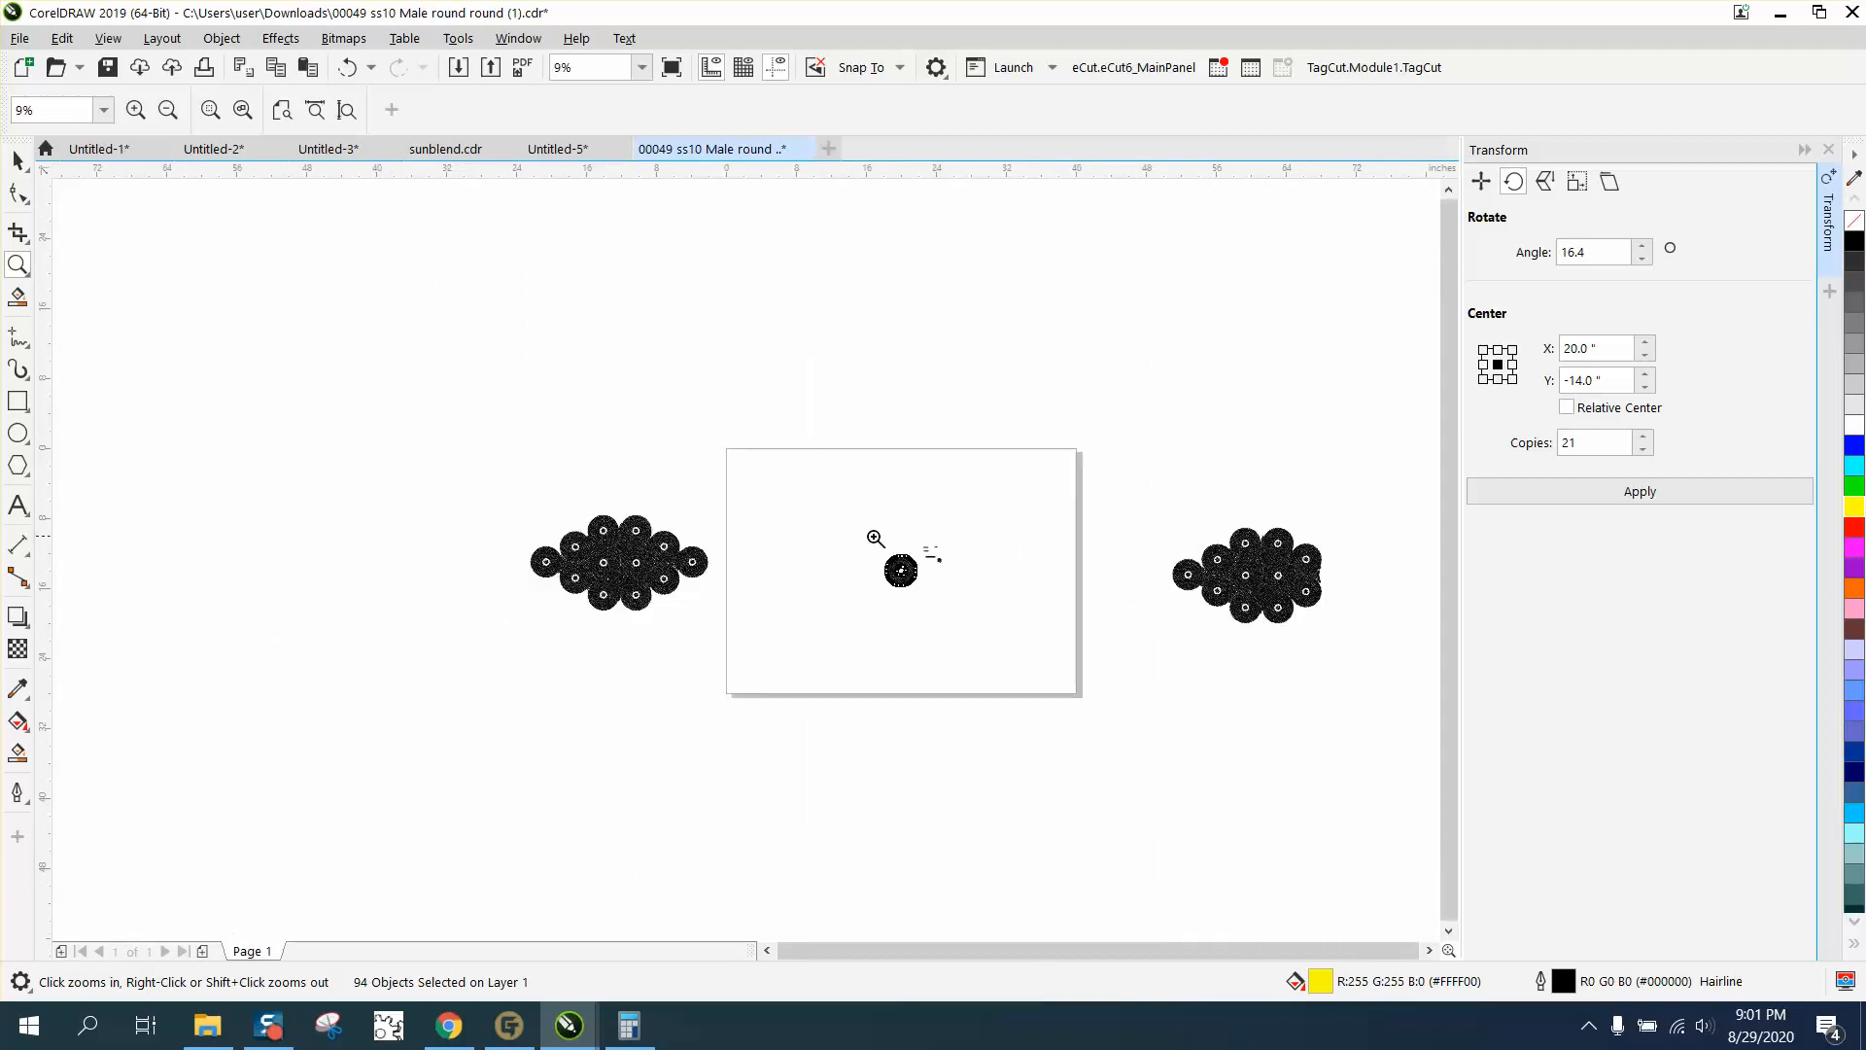
{"action": "left_click_drag", "start_coordinate": [875, 533], "coordinate": [959, 596]}
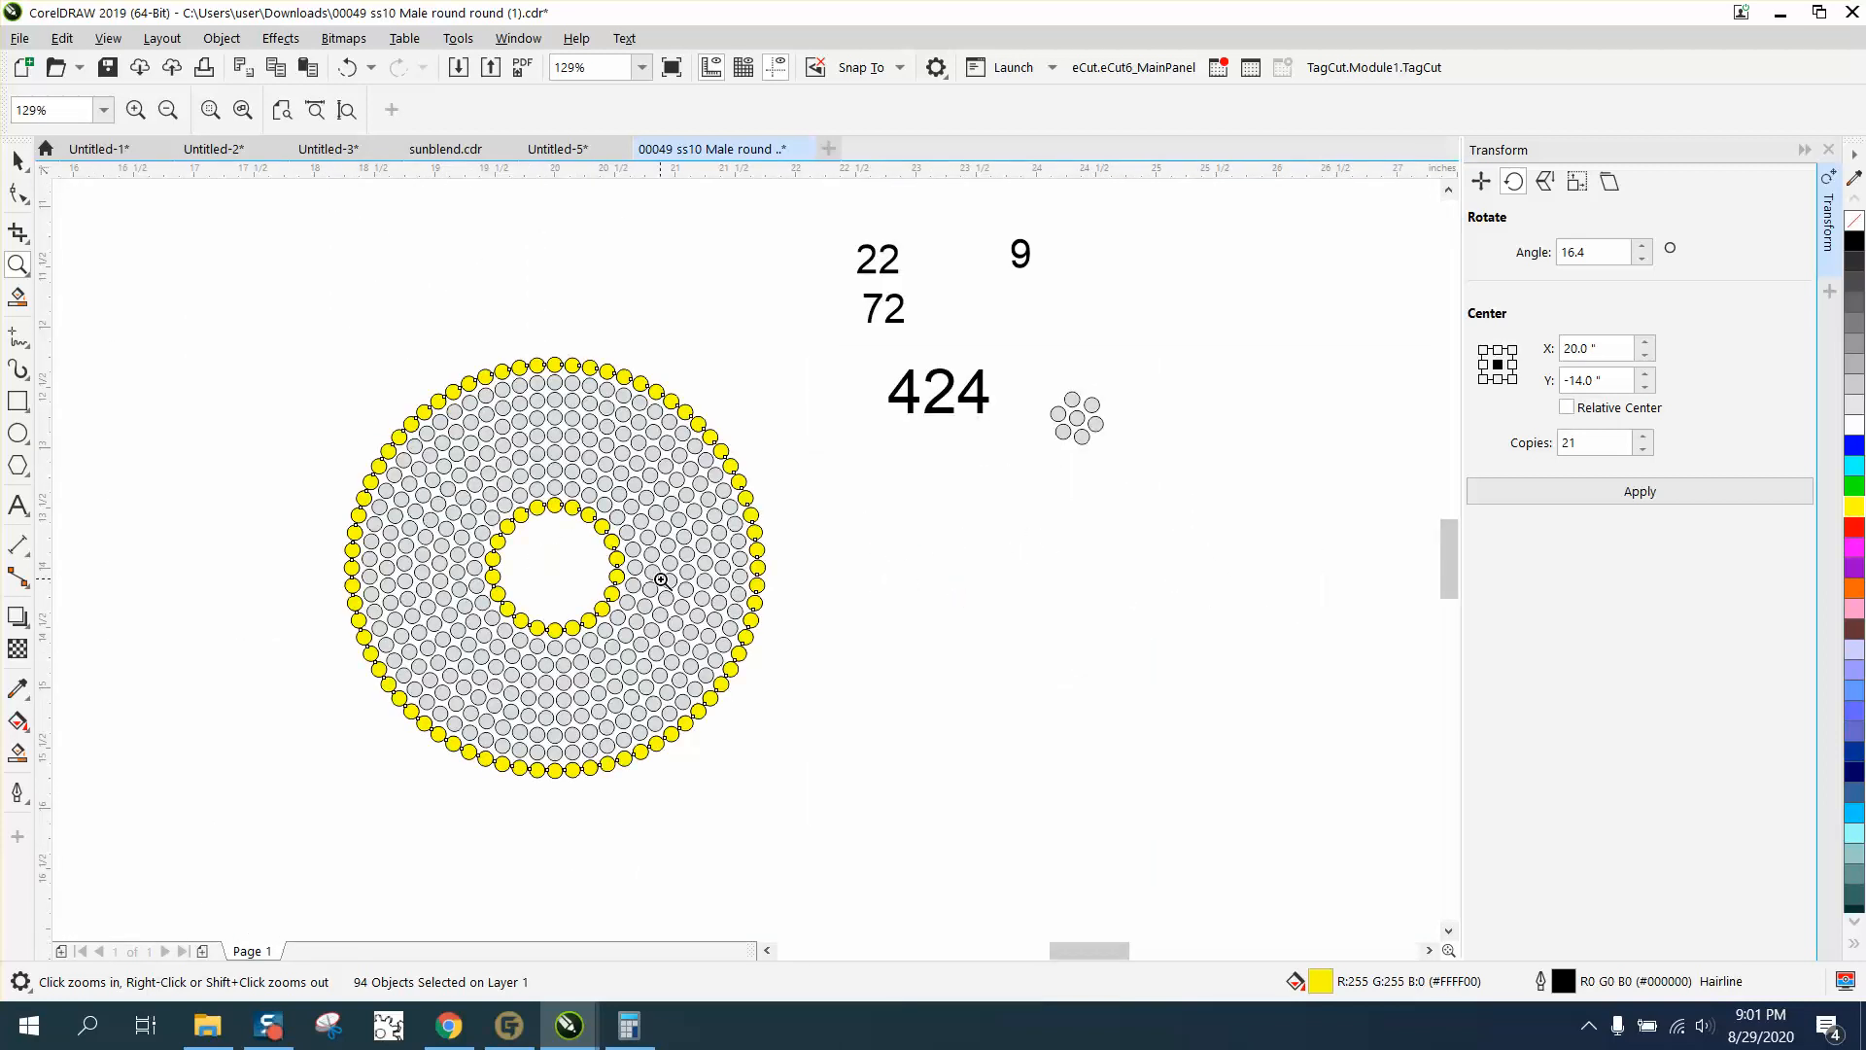